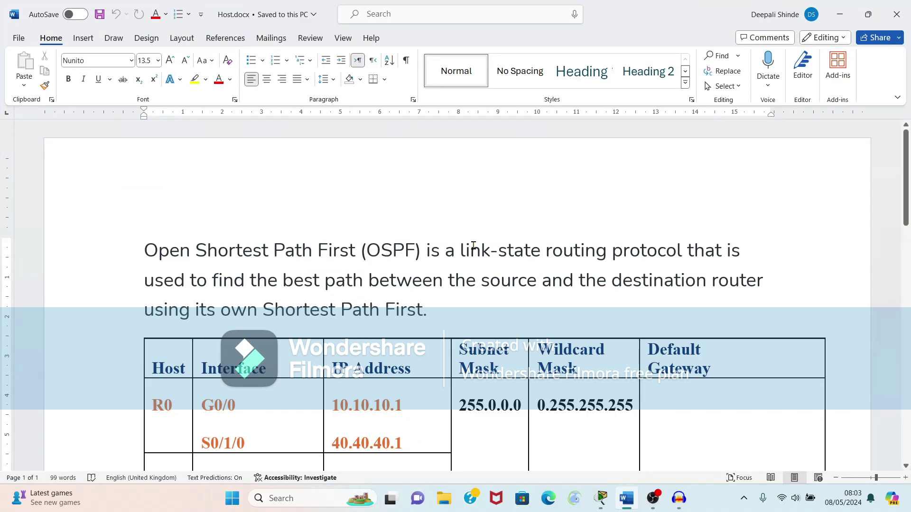
# Select the introductory OSPF definition paragraph above the addressing table and minimise the document
pyautogui.moveTo(190, 246); pyautogui.dragTo(790, 274)
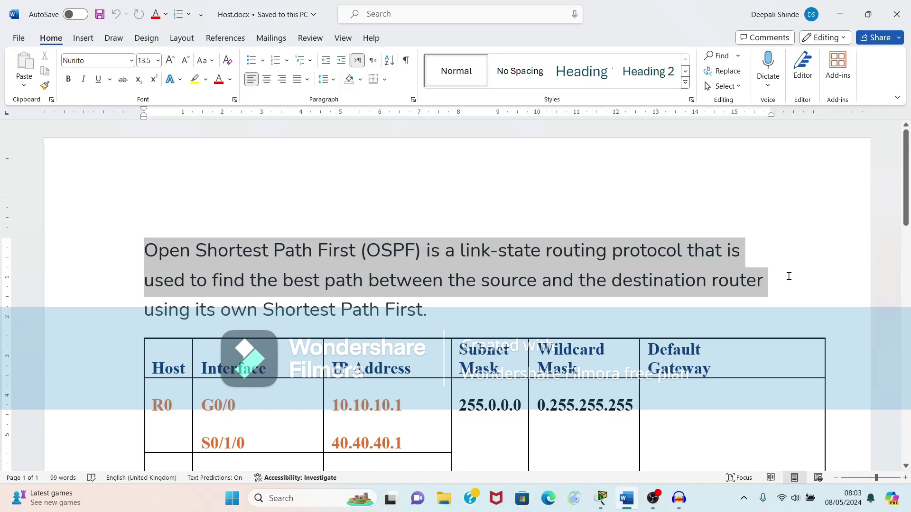
pyautogui.moveTo(788, 276); pyautogui.dragTo(767, 312)
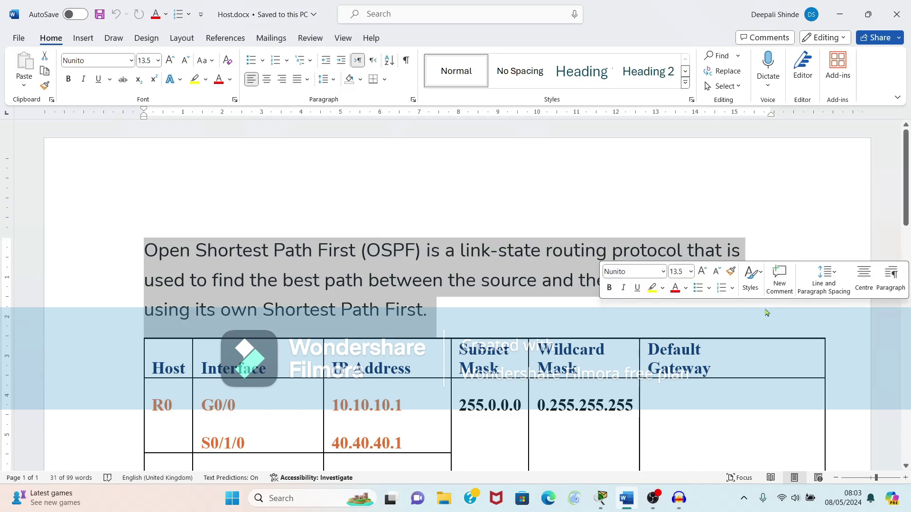
pyautogui.click(838, 20)
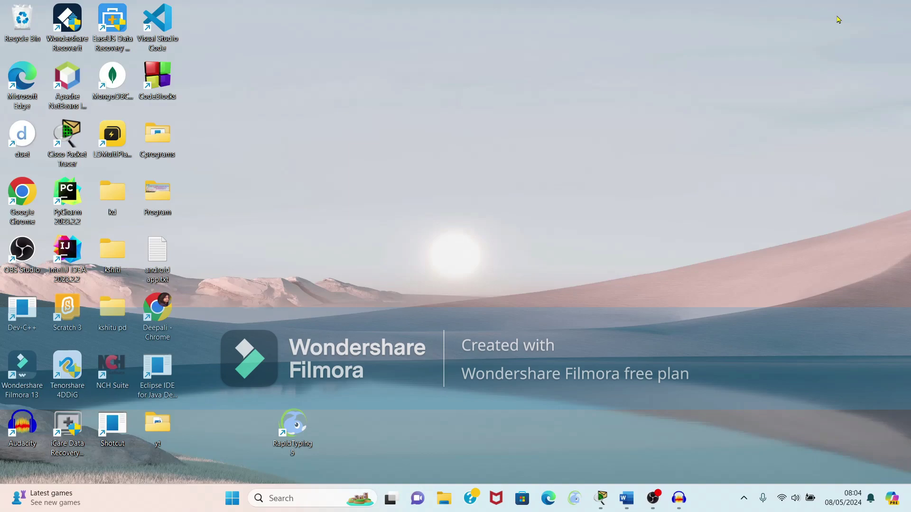
# Switch to Cisco Packet Tracer and place three Router-PT routers in a row across the upper workspace
pyautogui.click(603, 502)
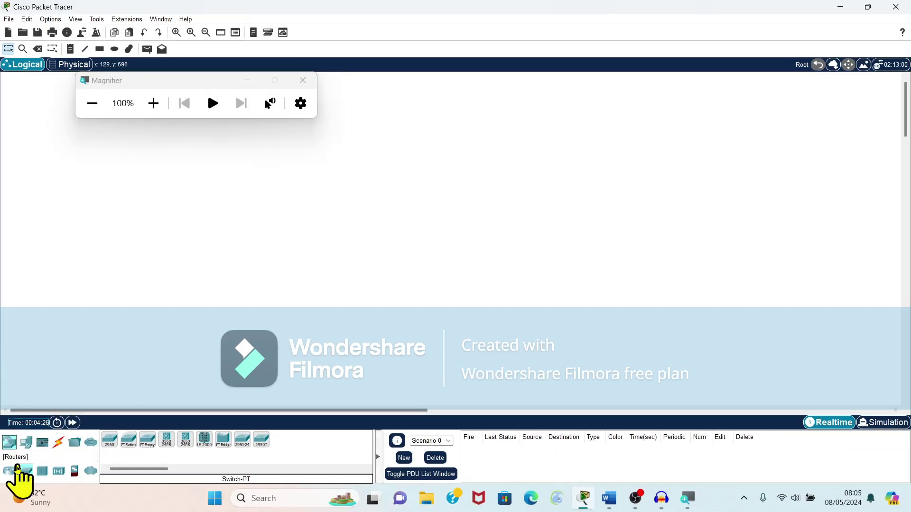
pyautogui.click(11, 472)
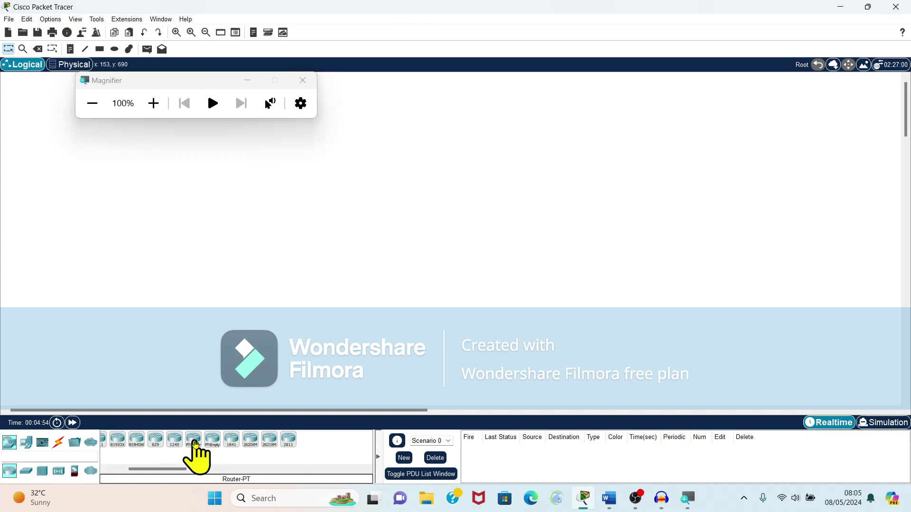
pyautogui.moveTo(194, 444); pyautogui.dragTo(195, 443)
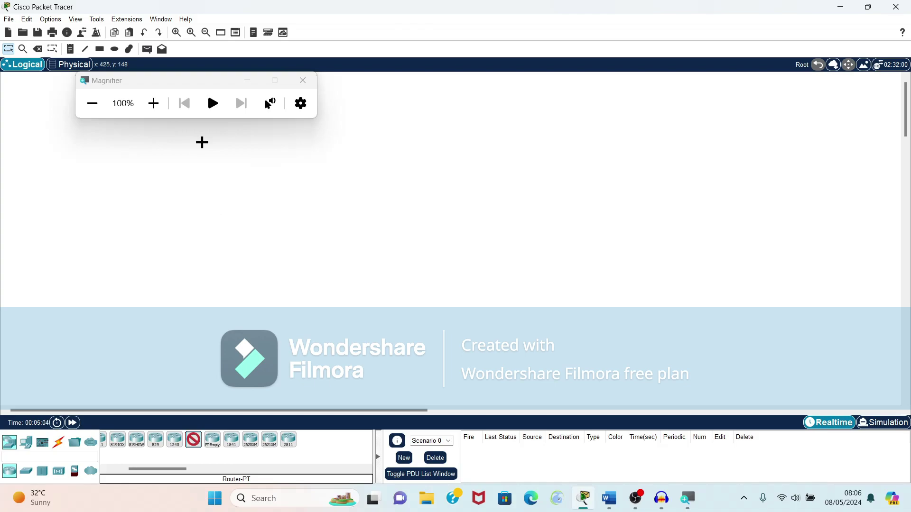
pyautogui.click(202, 142)
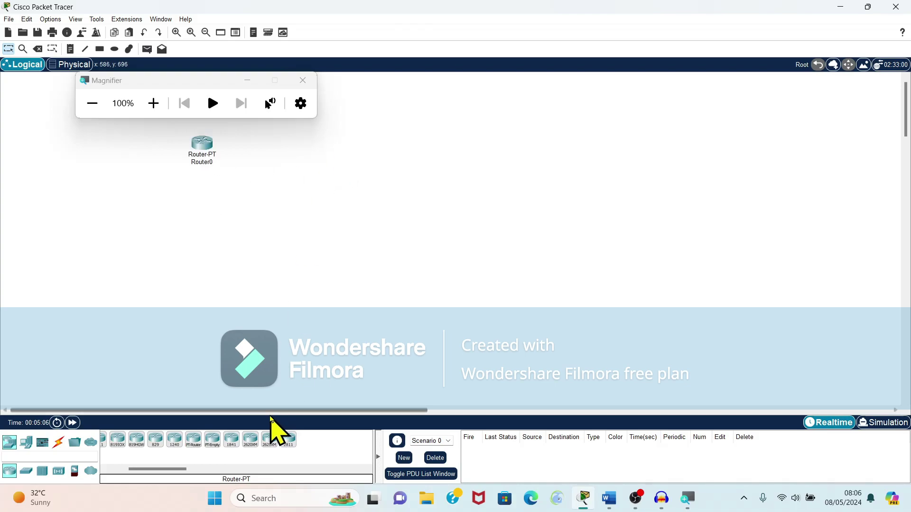
pyautogui.click(193, 440)
pyautogui.click(349, 146)
pyautogui.click(501, 149)
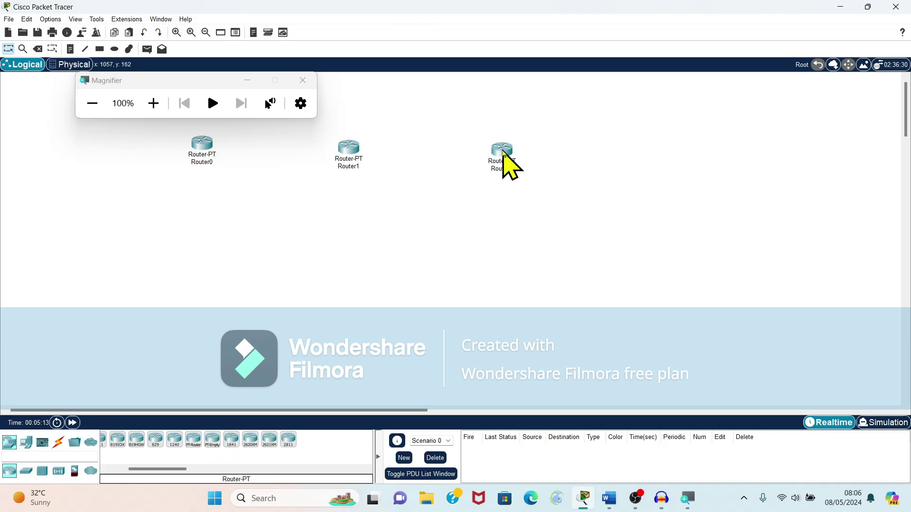
# Place three Switch-PT switches in a row, one below each router
pyautogui.click(25, 471)
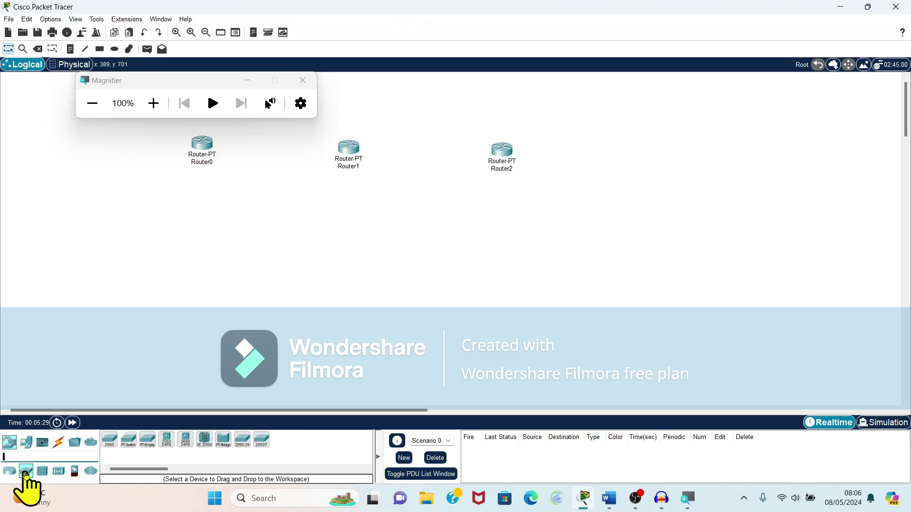
pyautogui.click(128, 441)
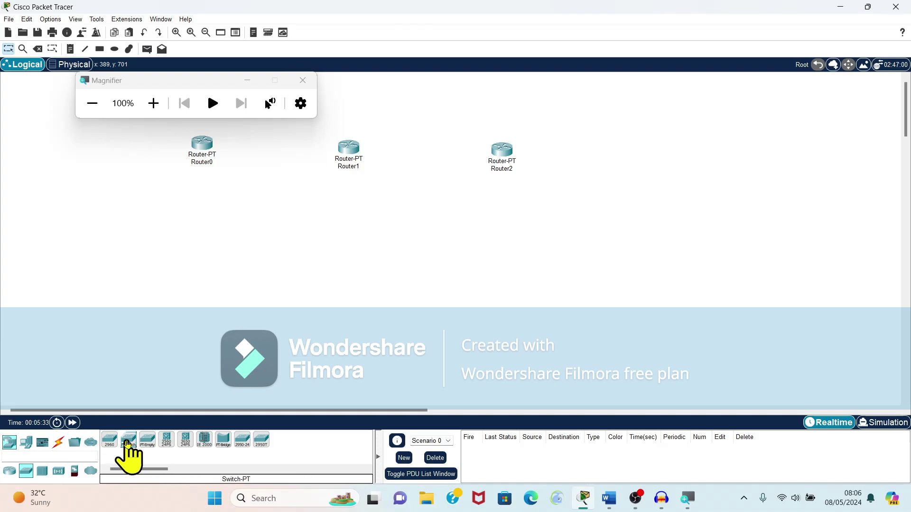
pyautogui.click(200, 227)
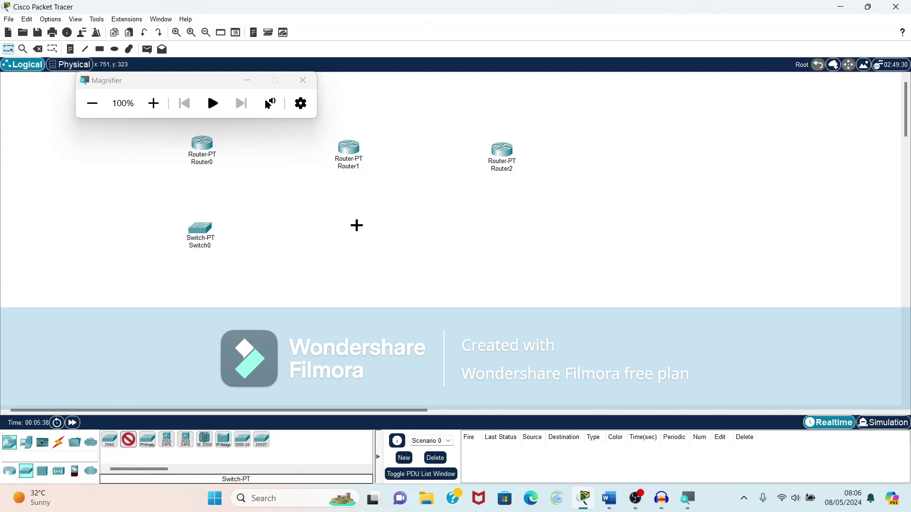
pyautogui.click(357, 225)
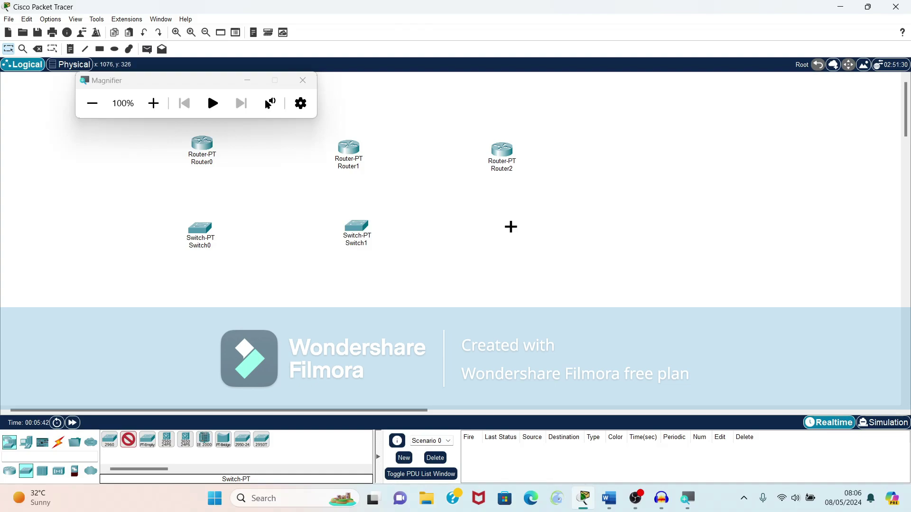
pyautogui.click(511, 227)
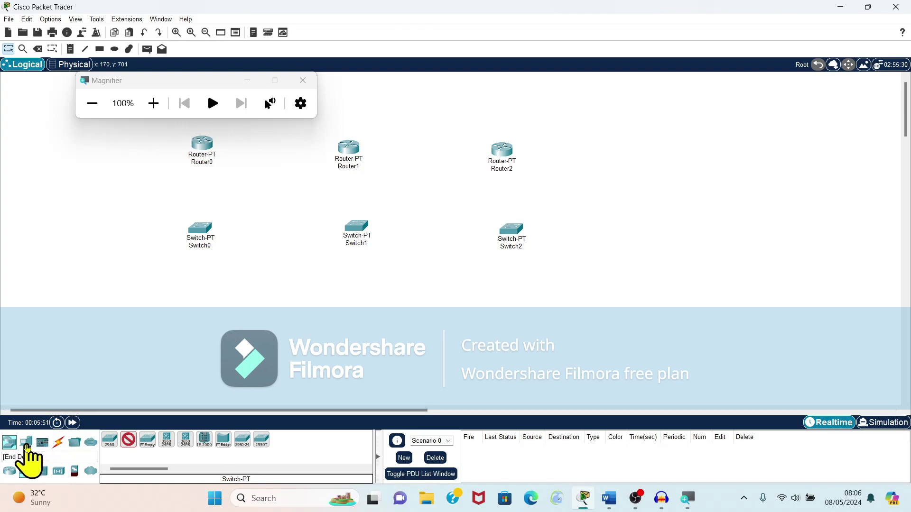
# Place nine PC-PT computers in a row below the switches, three for each switch
pyautogui.click(26, 443)
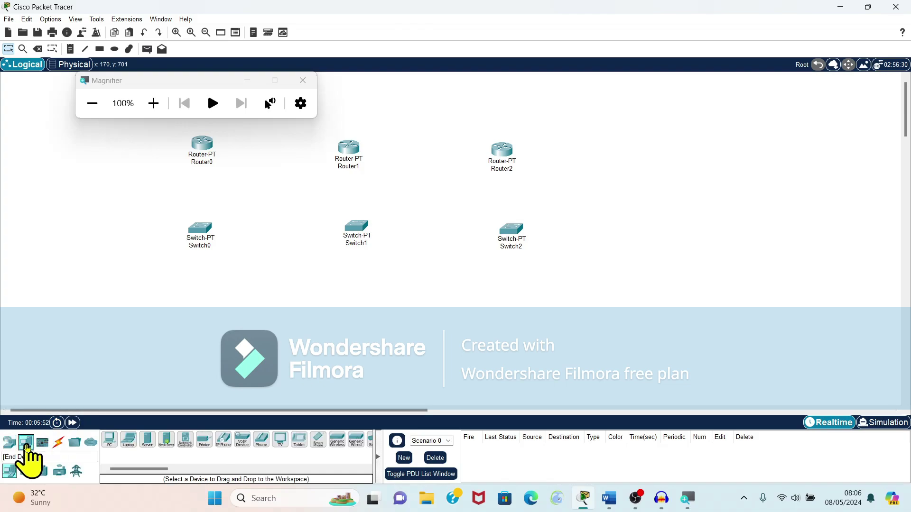
pyautogui.moveTo(108, 442); pyautogui.dragTo(107, 444)
pyautogui.click(107, 444)
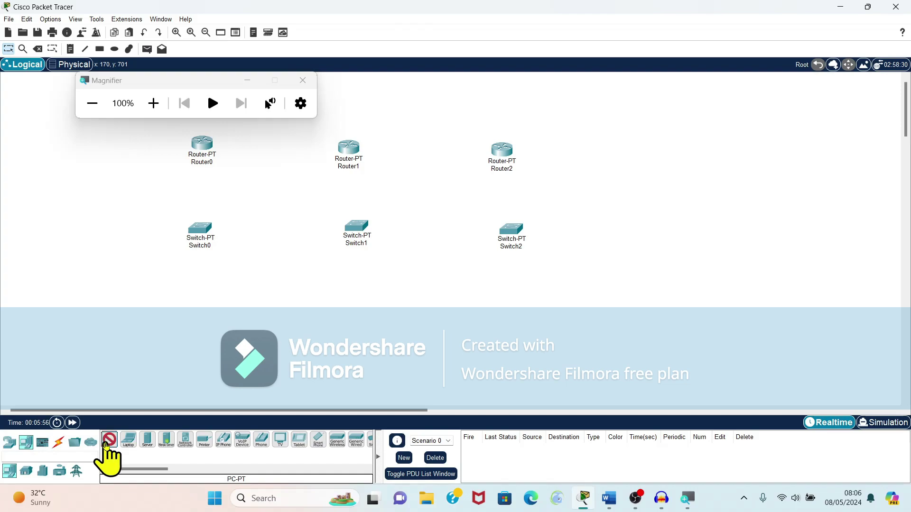
pyautogui.click(112, 307)
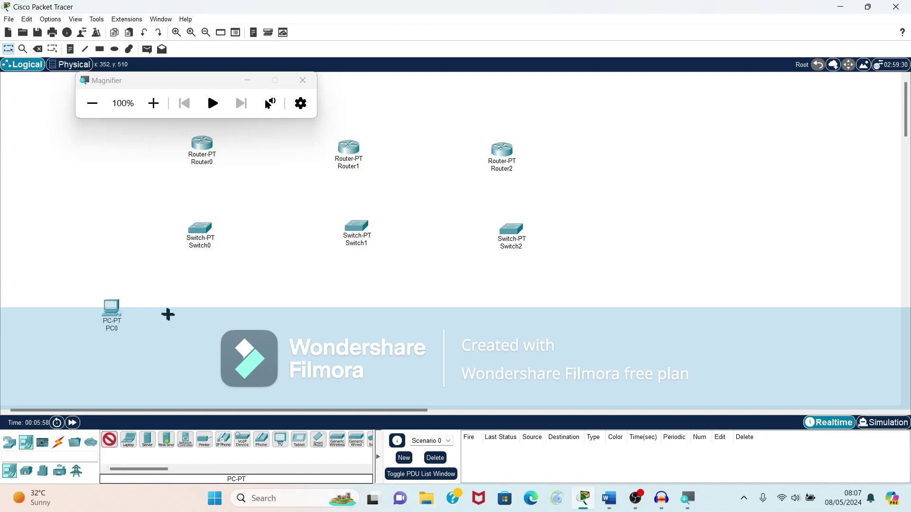
pyautogui.click(181, 311)
pyautogui.click(240, 311)
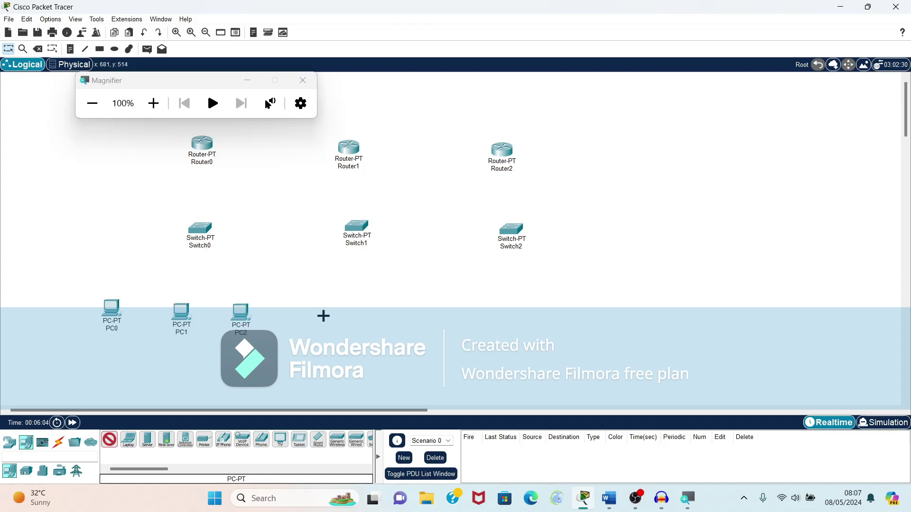
pyautogui.click(323, 315)
pyautogui.click(369, 315)
pyautogui.click(421, 313)
pyautogui.click(500, 321)
pyautogui.click(551, 320)
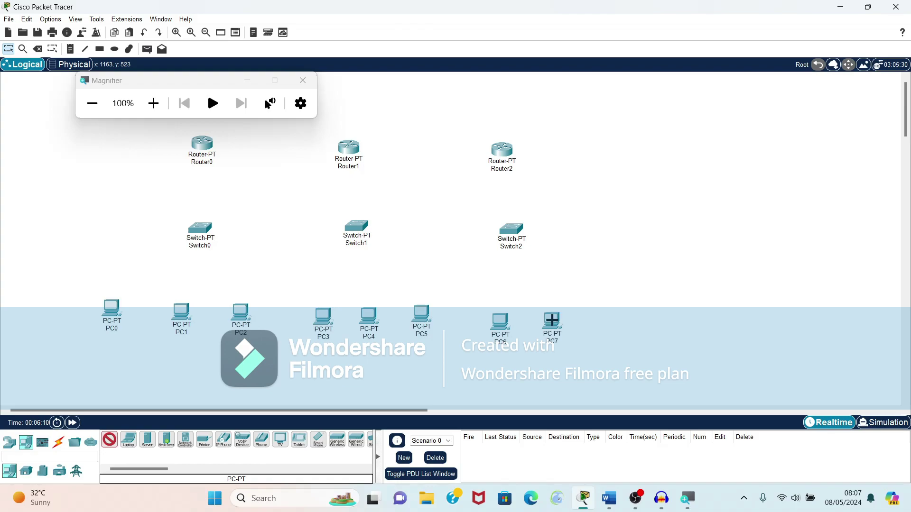
pyautogui.click(597, 322)
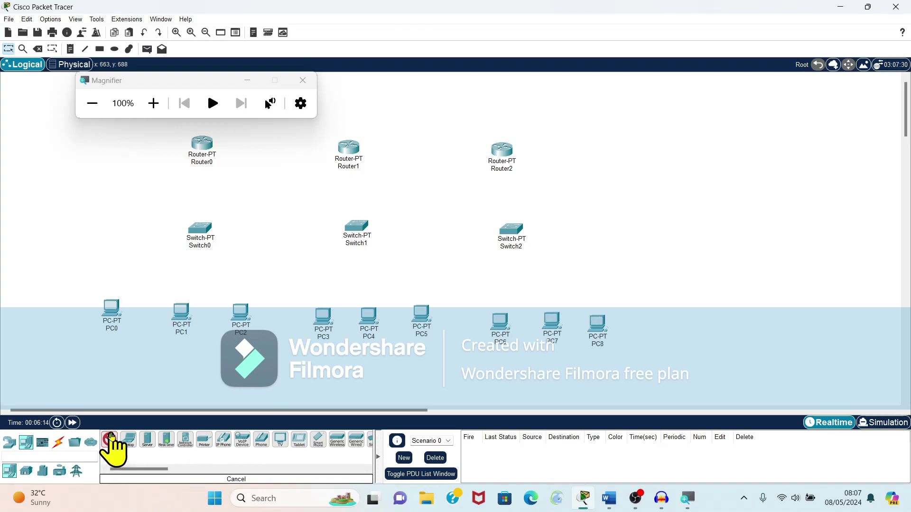
pyautogui.click(111, 436)
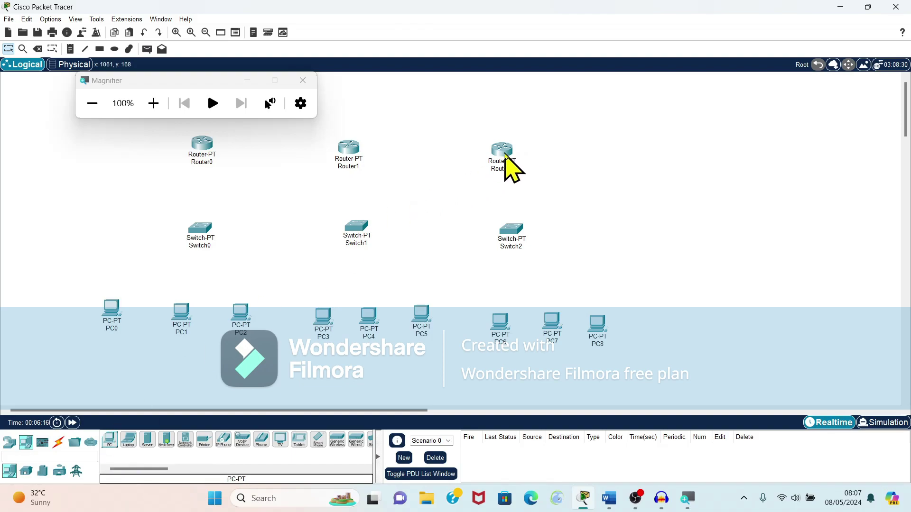
# Spread the routers, switches and PCs apart into three separate groups, each with its router and switch above its three PCs
pyautogui.moveTo(505, 156); pyautogui.dragTo(603, 148)
pyautogui.moveTo(513, 233); pyautogui.dragTo(611, 237)
pyautogui.moveTo(598, 327); pyautogui.dragTo(687, 311)
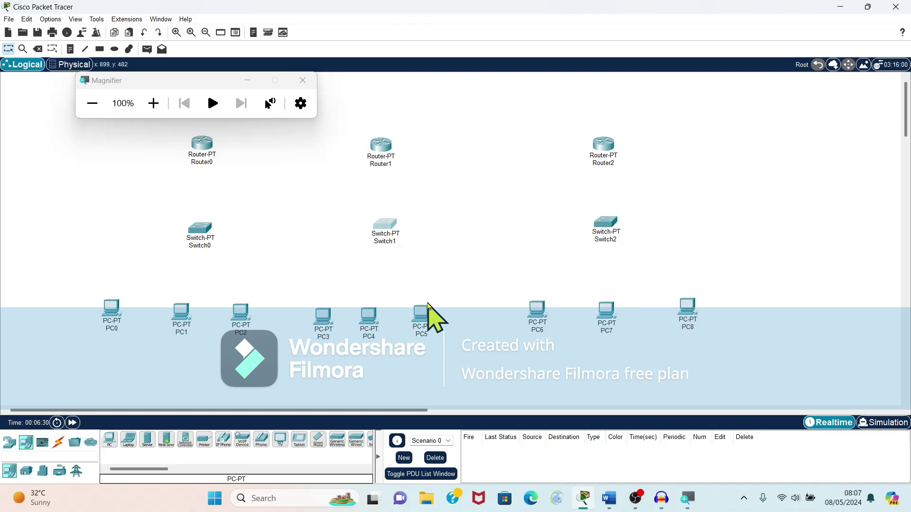
pyautogui.moveTo(428, 313); pyautogui.dragTo(449, 315)
pyautogui.moveTo(370, 317); pyautogui.dragTo(388, 313)
pyautogui.moveTo(192, 153); pyautogui.dragTo(172, 149)
pyautogui.moveTo(199, 227); pyautogui.dragTo(193, 229)
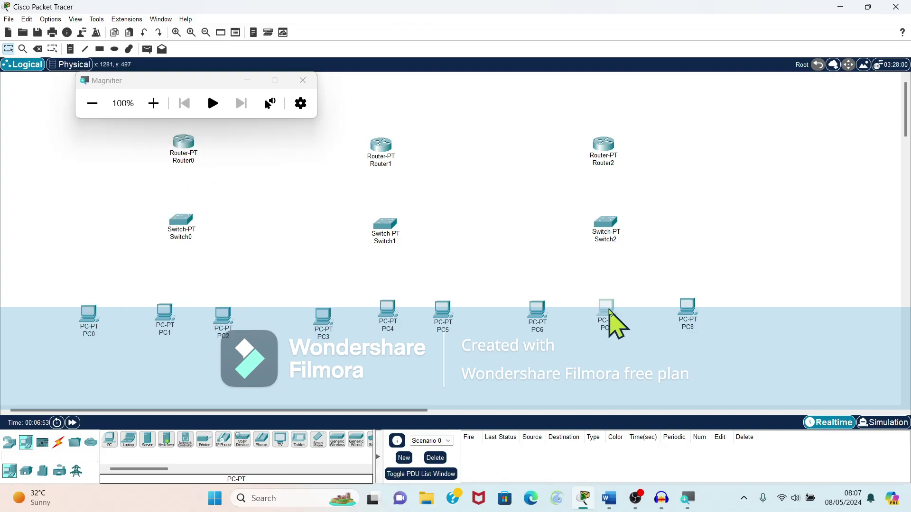
pyautogui.moveTo(615, 325); pyautogui.dragTo(614, 325)
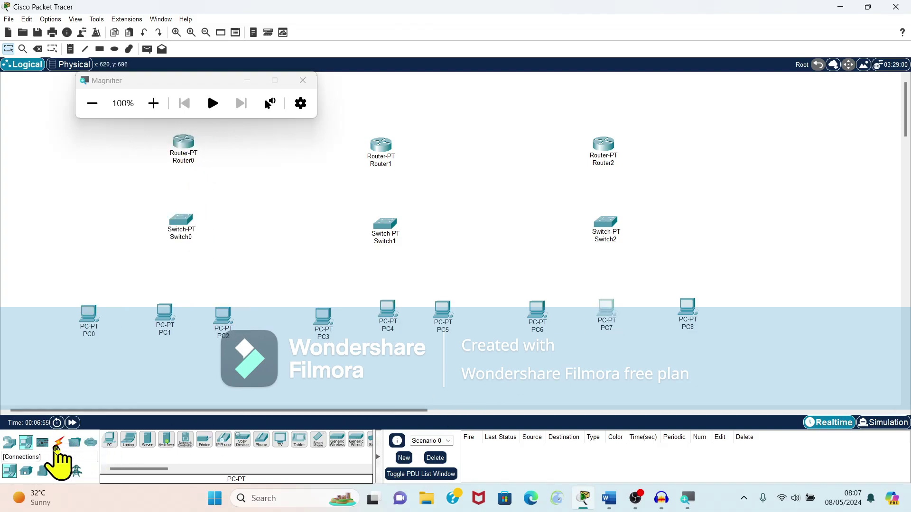
# Connect Switch0 to Router0 with an automatically chosen connection type and close the Magnifier window covering the workspace
pyautogui.click(56, 447)
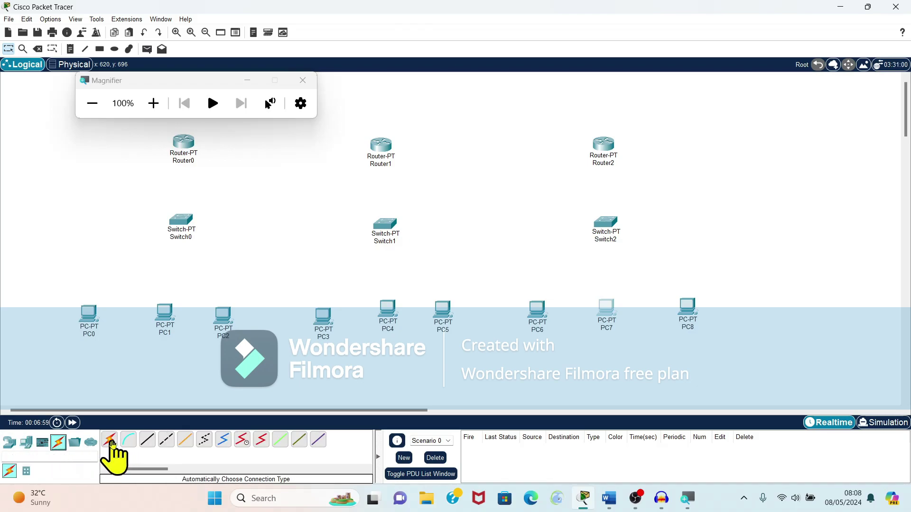
pyautogui.click(110, 444)
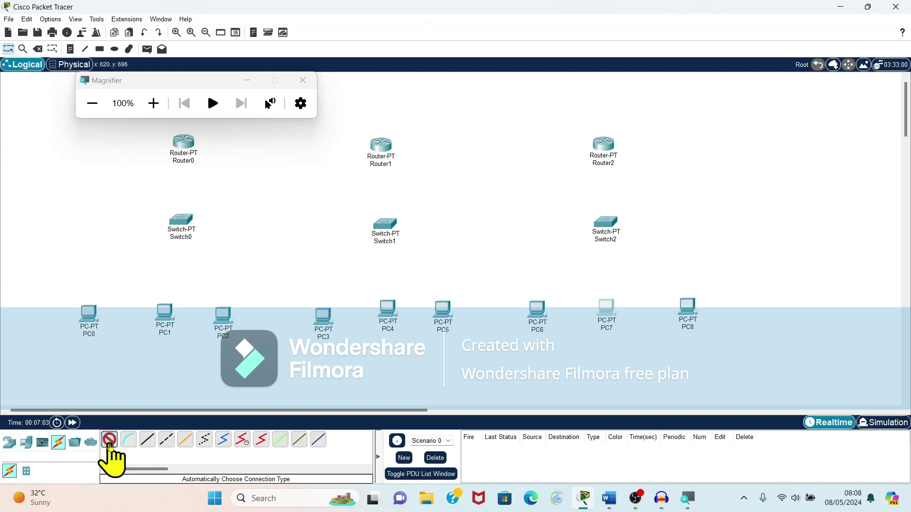
pyautogui.click(307, 84)
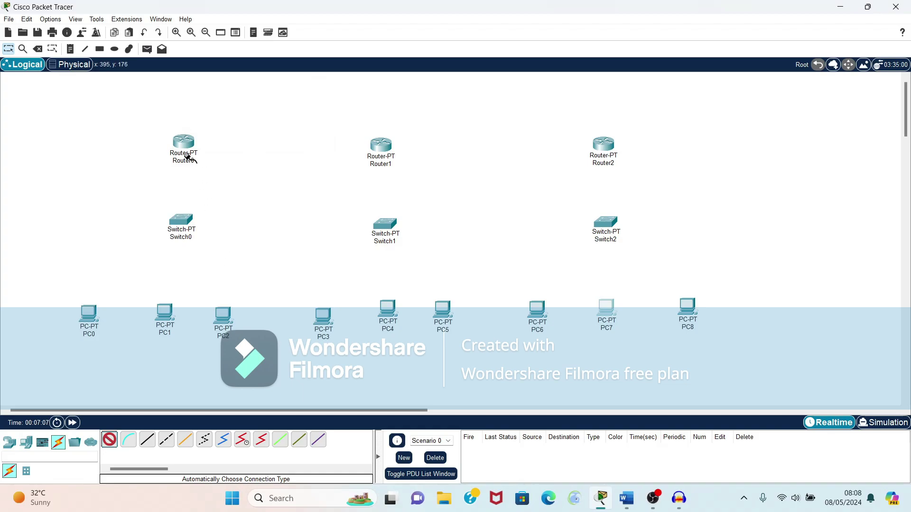
pyautogui.click(182, 219)
pyautogui.click(185, 144)
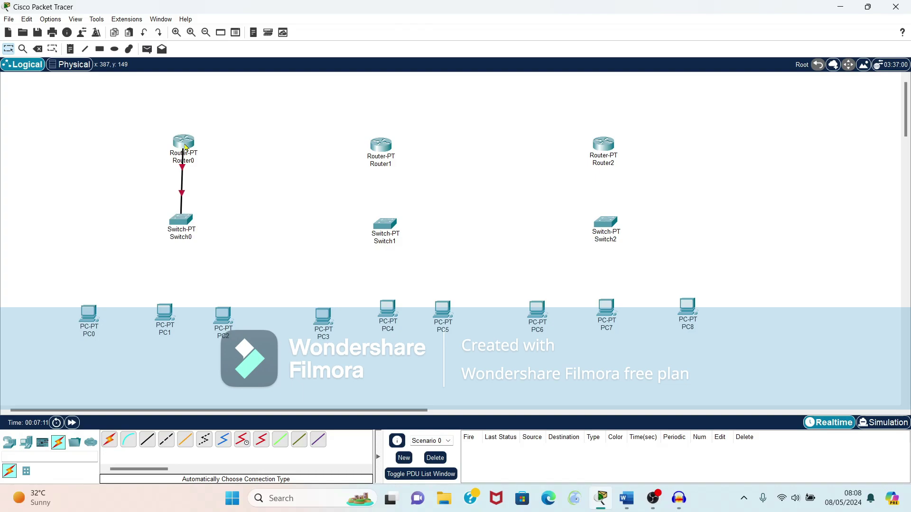
# Connect Switch0 to PC0, PC1 and PC2 with automatically chosen cables
pyautogui.click(181, 220)
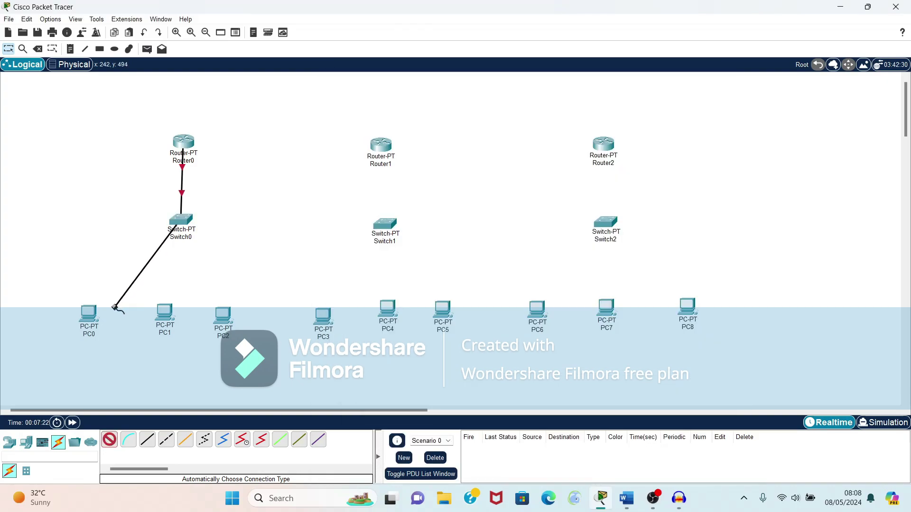
pyautogui.click(90, 323)
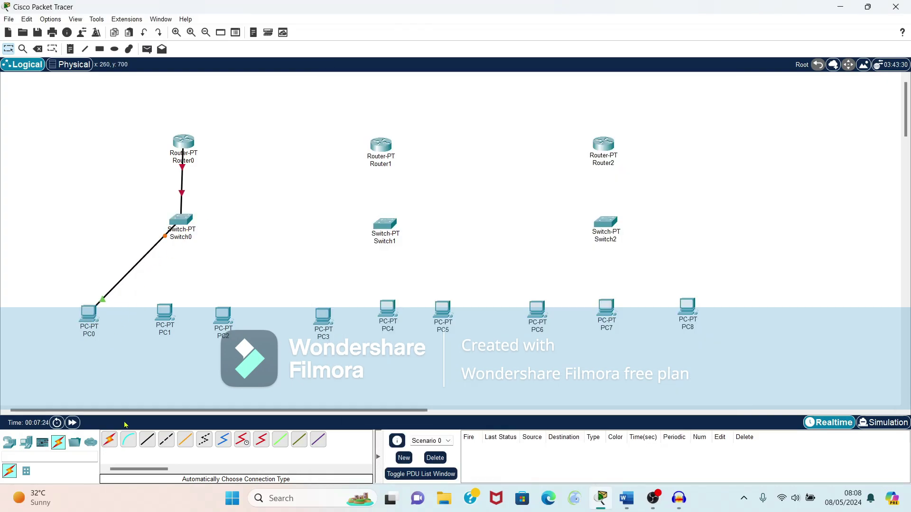
pyautogui.click(110, 440)
pyautogui.click(181, 219)
pyautogui.click(165, 312)
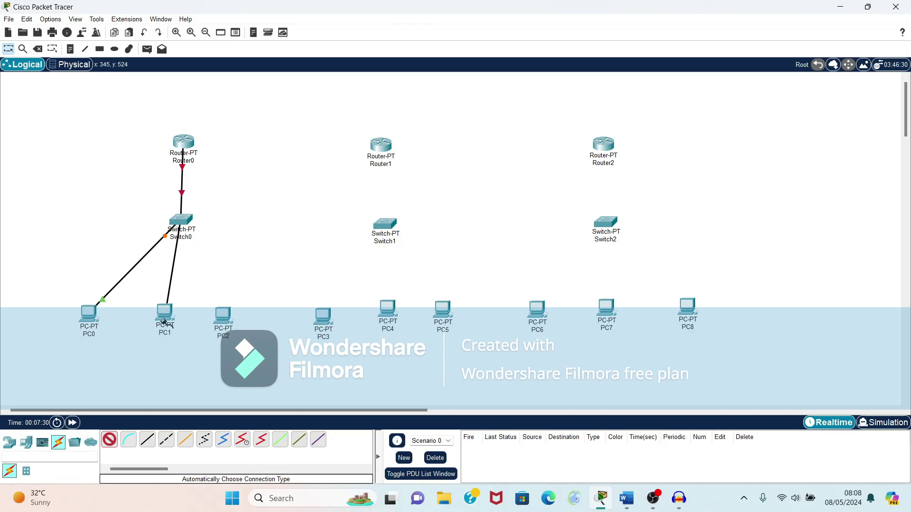
pyautogui.click(166, 322)
pyautogui.click(109, 440)
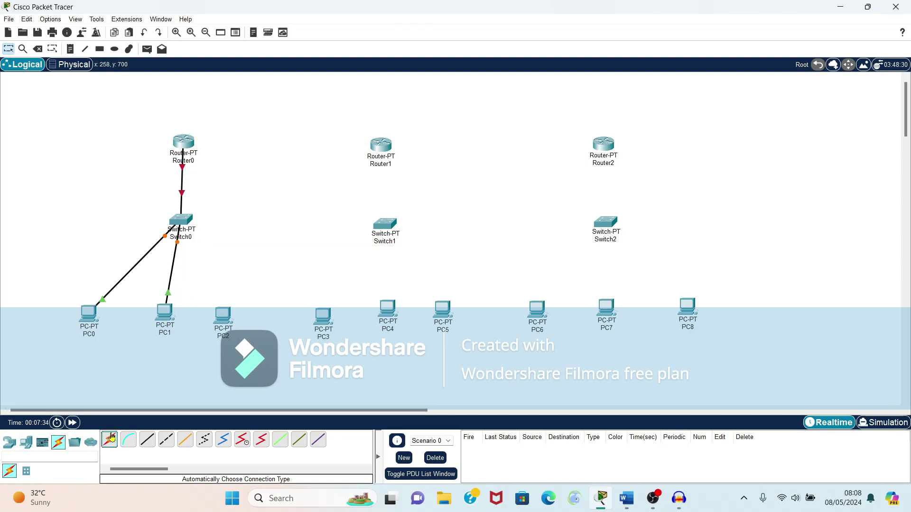
pyautogui.click(192, 213)
pyautogui.click(227, 314)
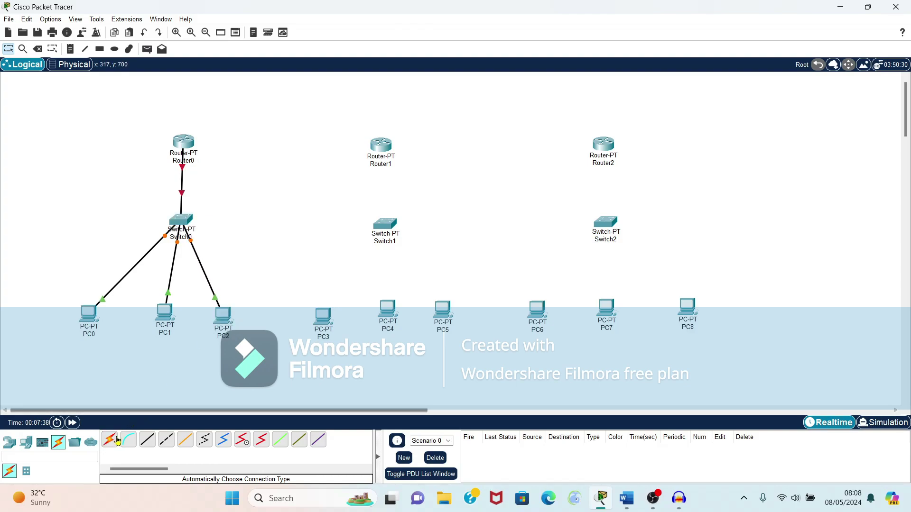
# Connect Router1 to Switch1 with an automatically chosen cable
pyautogui.click(376, 150)
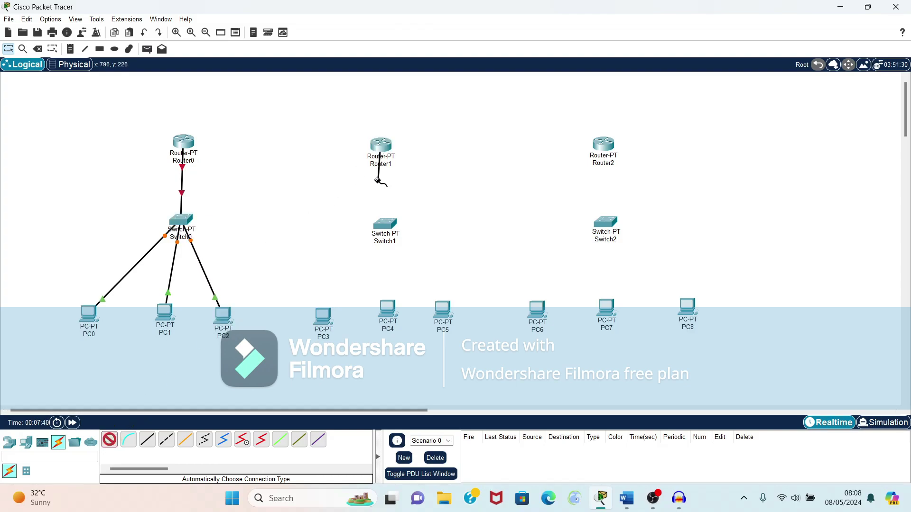
pyautogui.click(379, 222)
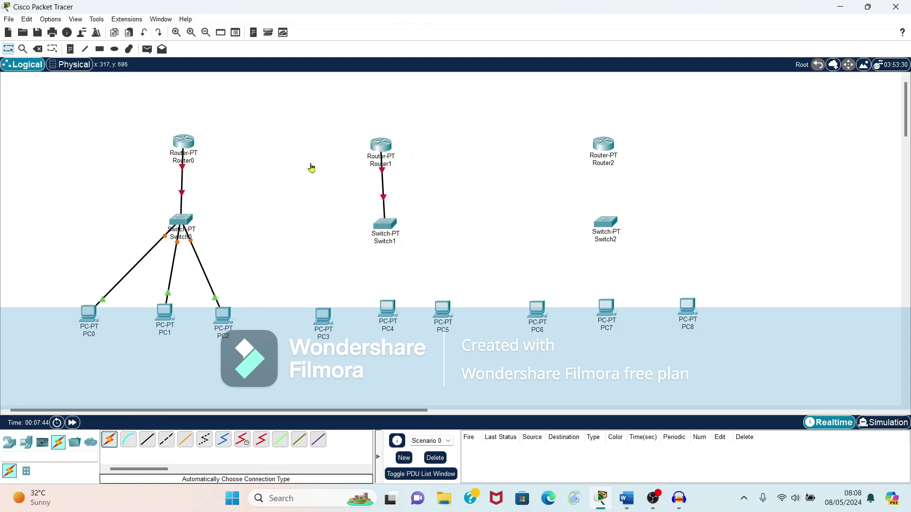
# Connect Router0 to Router1 with an automatically chosen cable
pyautogui.click(109, 440)
pyautogui.click(186, 144)
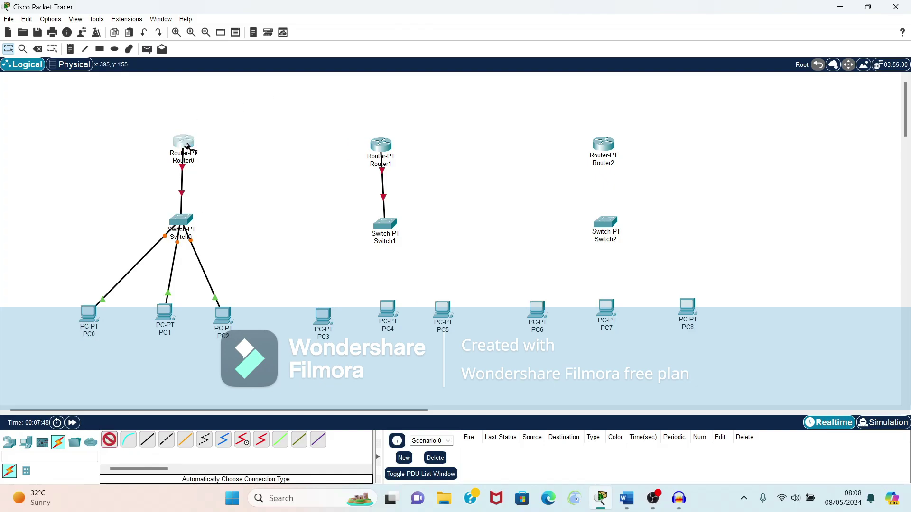
pyautogui.click(381, 144)
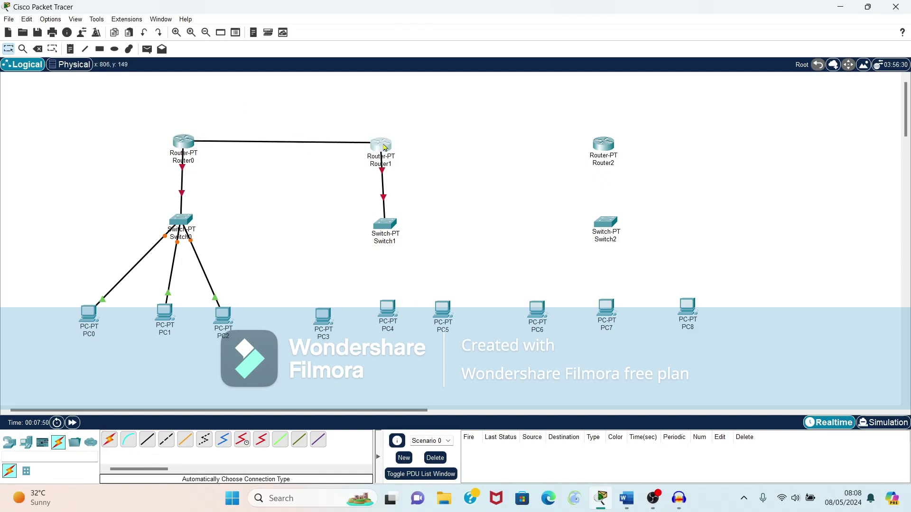
# Connect Switch1 to PC3, PC4 and PC5 with automatically chosen cables
pyautogui.click(109, 440)
pyautogui.click(380, 239)
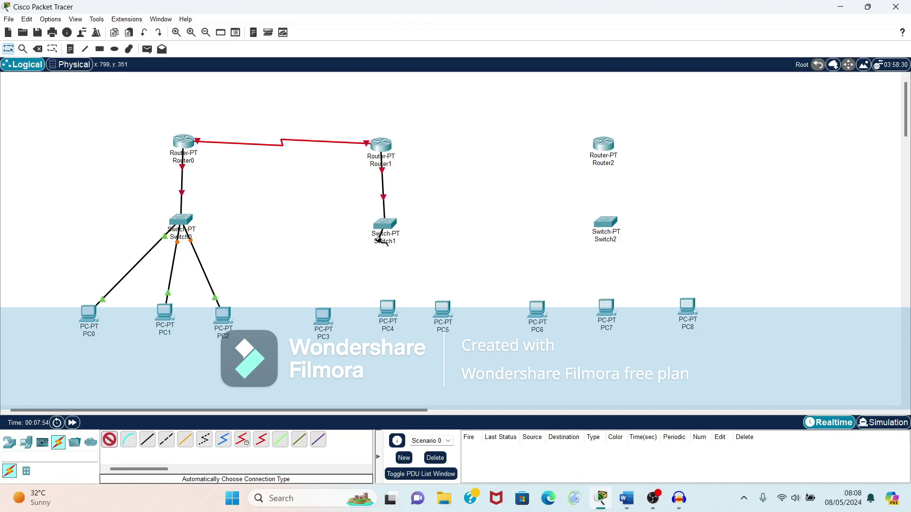
pyautogui.click(323, 315)
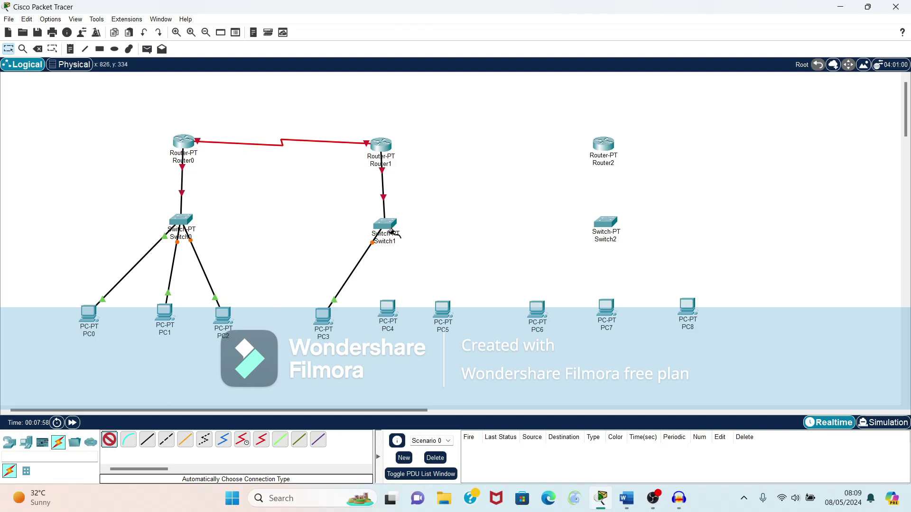
pyautogui.click(387, 231)
pyautogui.click(387, 304)
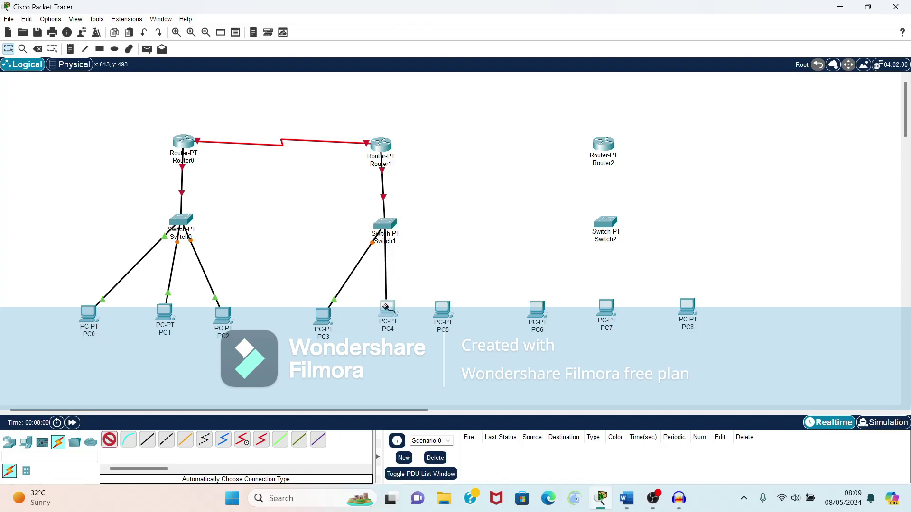
pyautogui.click(114, 441)
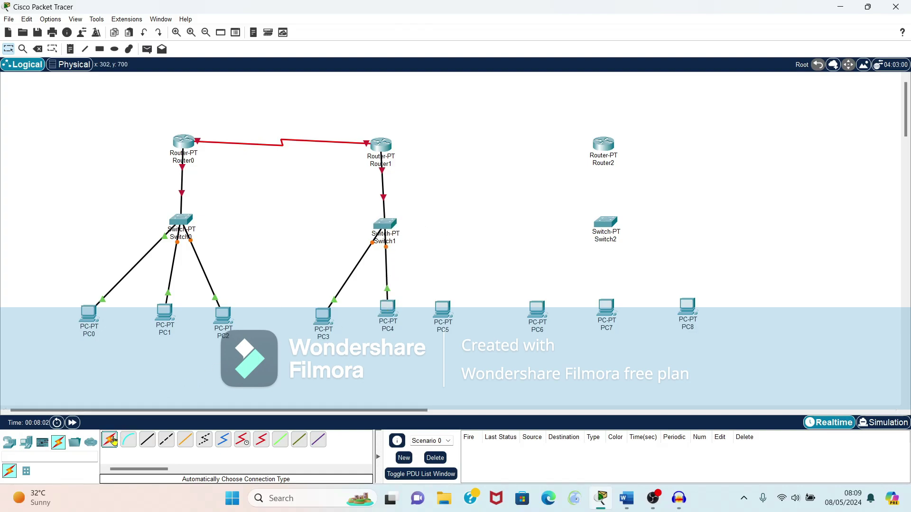
pyautogui.click(387, 230)
pyautogui.click(442, 311)
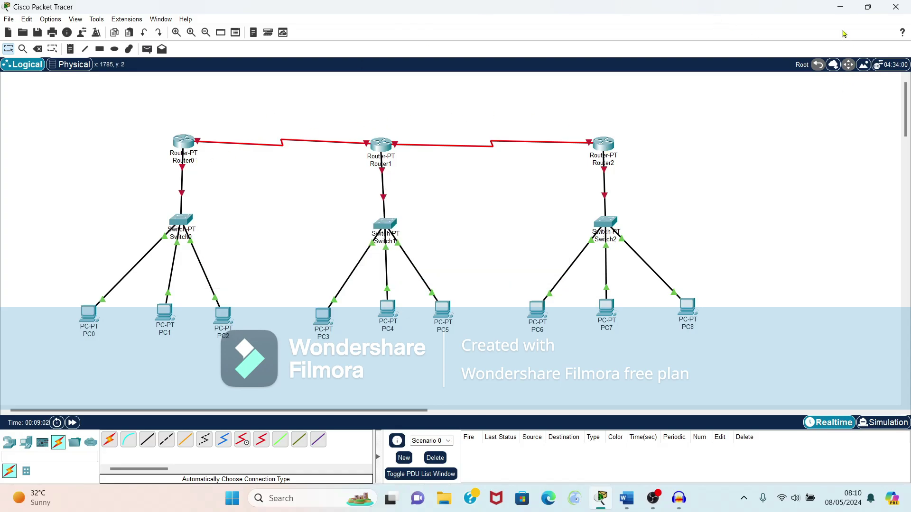
# Switch to Host.docx in Word, examine the router rows of the addressing table, and return to Packet Tracer
pyautogui.click(843, 7)
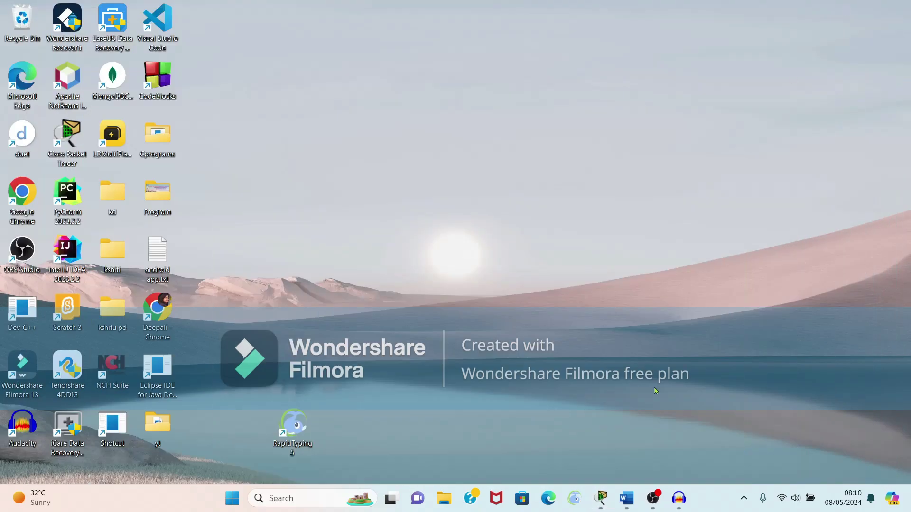
pyautogui.click(629, 500)
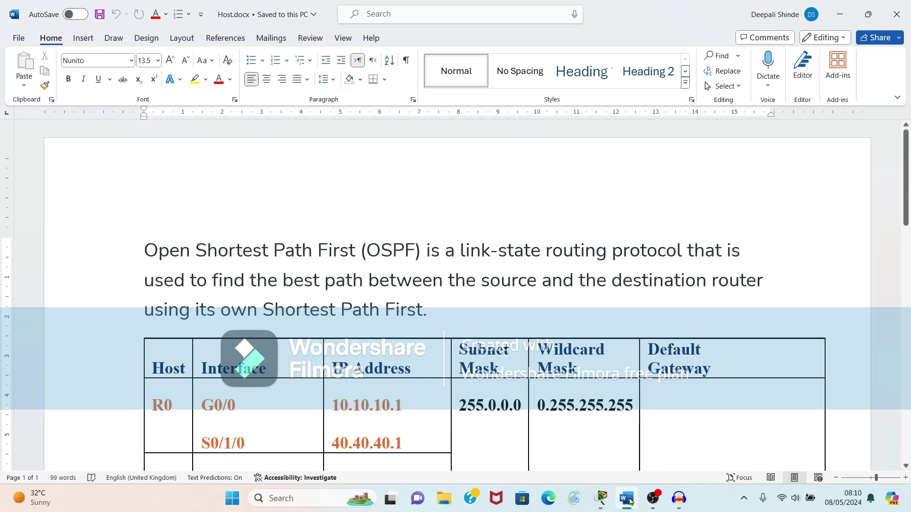
pyautogui.keyDown('ctrl'); pyautogui.scroll(1, 898, 205); pyautogui.keyUp('ctrl')
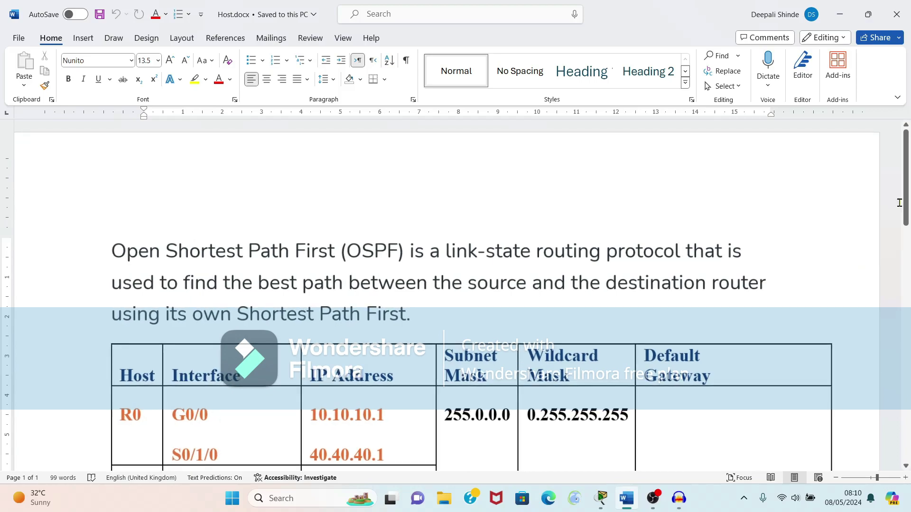
pyautogui.keyDown('ctrl'); pyautogui.scroll(-3, 878, 211); pyautogui.keyUp('ctrl')
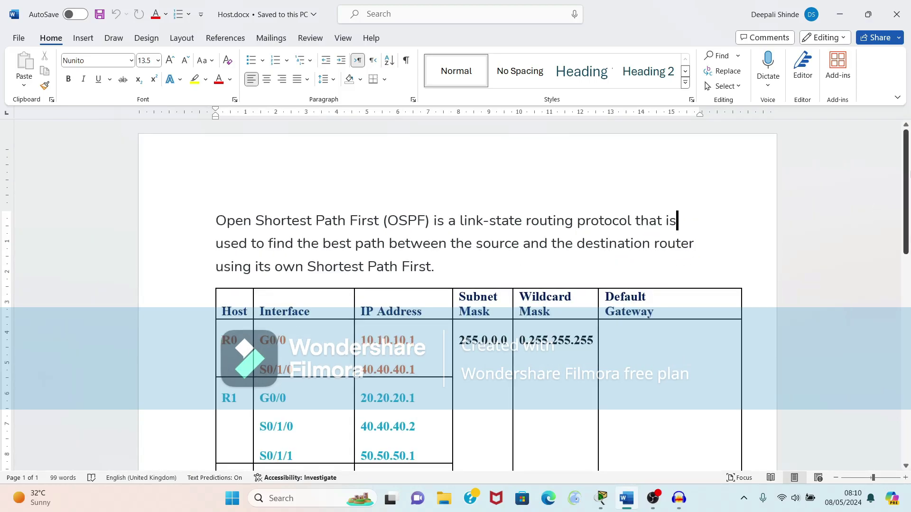
pyautogui.moveTo(907, 153); pyautogui.dragTo(907, 182)
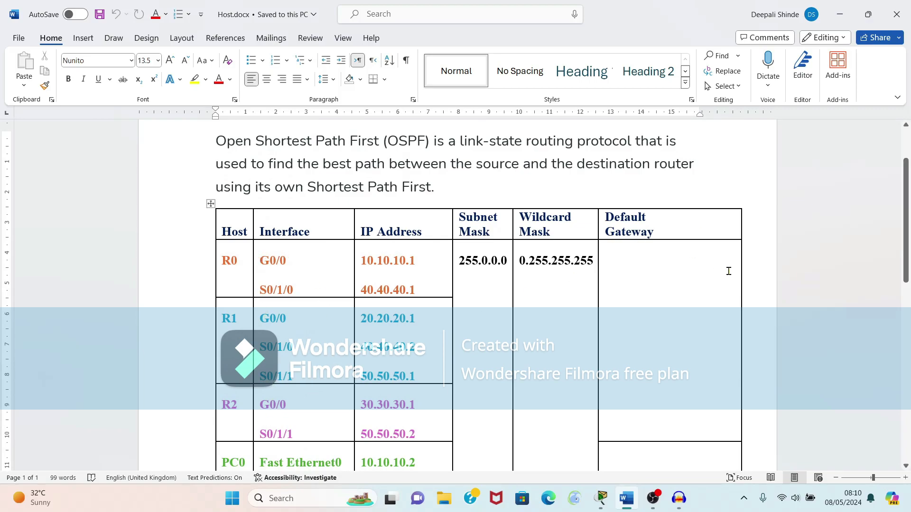
pyautogui.scroll(-1, 906, 192)
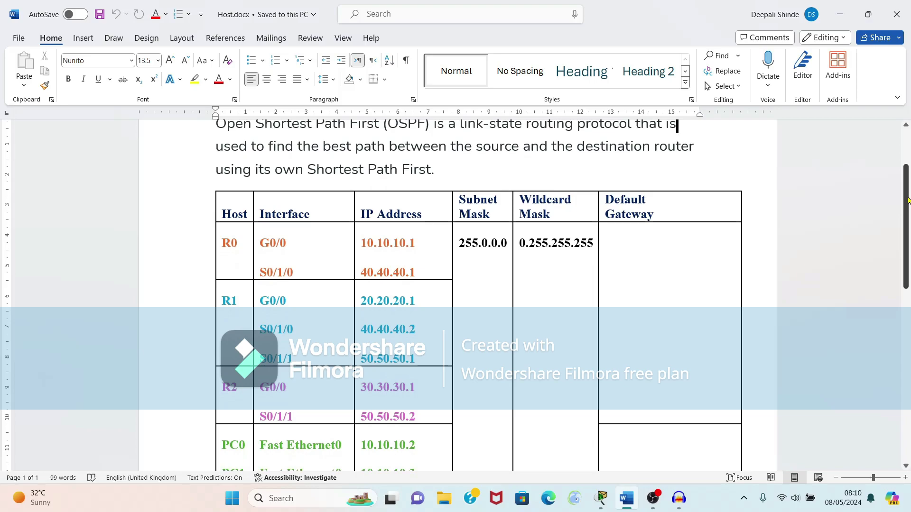
pyautogui.click(839, 15)
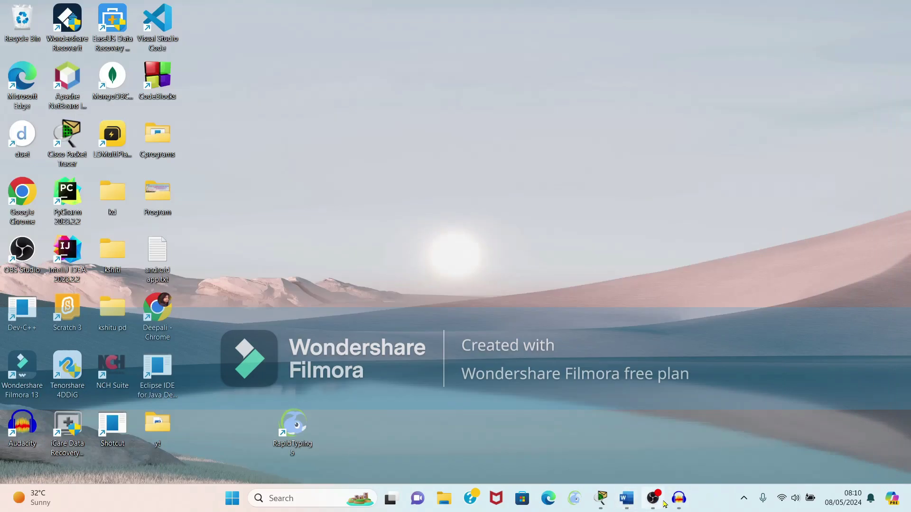
pyautogui.click(601, 498)
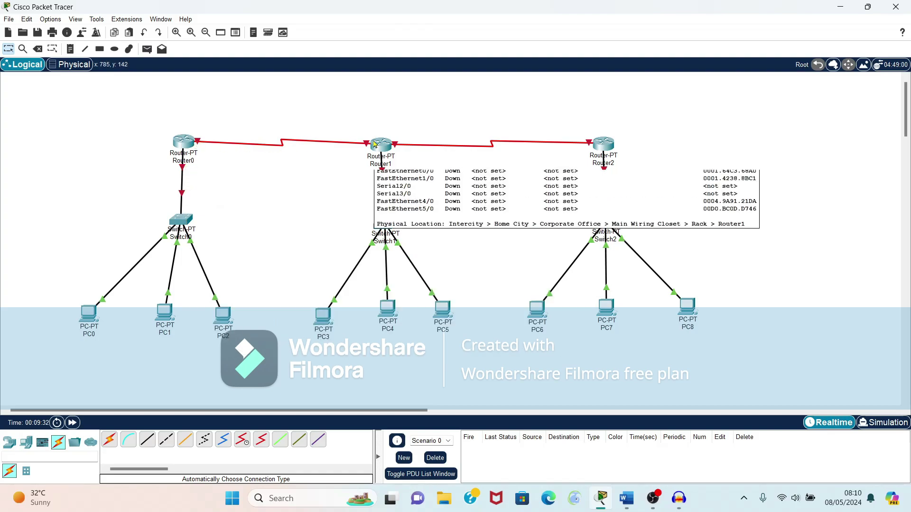
# Check R0's G0/0 entry in the Word addressing table, and compare it with the topology in Packet Tracer
pyautogui.click(838, 7)
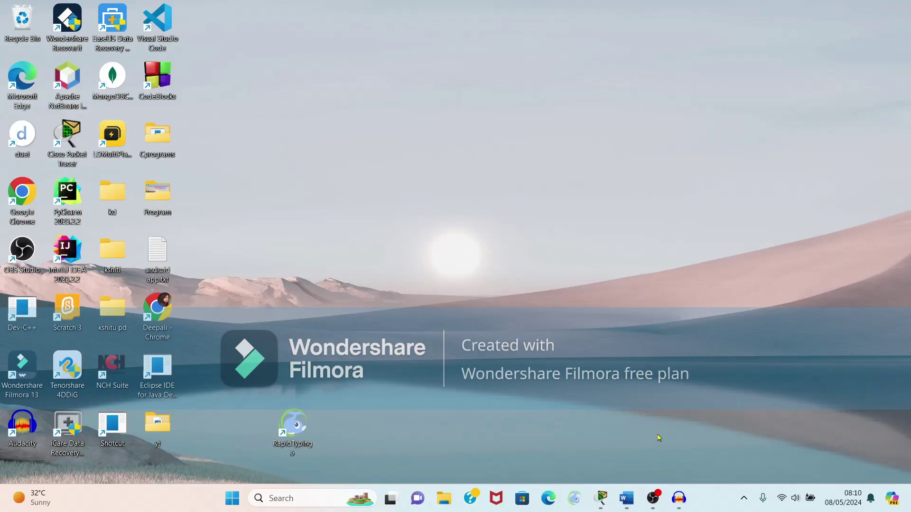
pyautogui.click(627, 497)
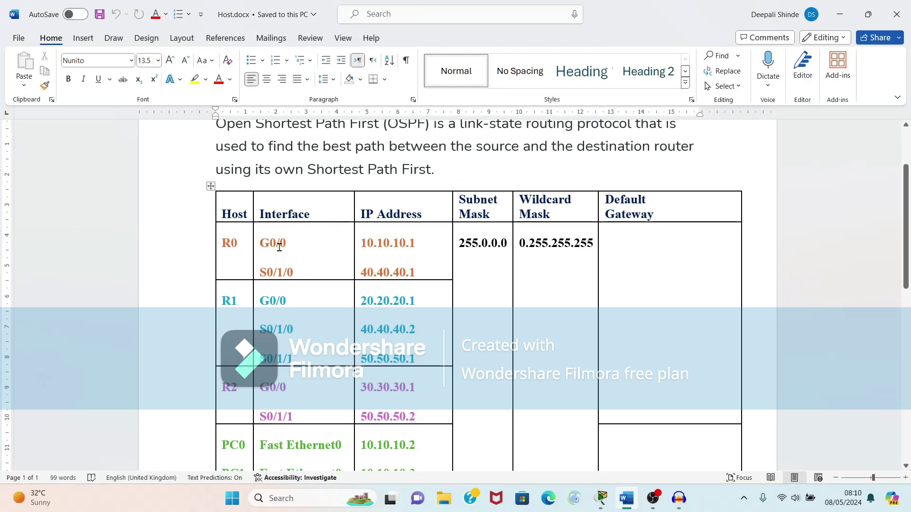
pyautogui.moveTo(291, 246); pyautogui.dragTo(260, 244)
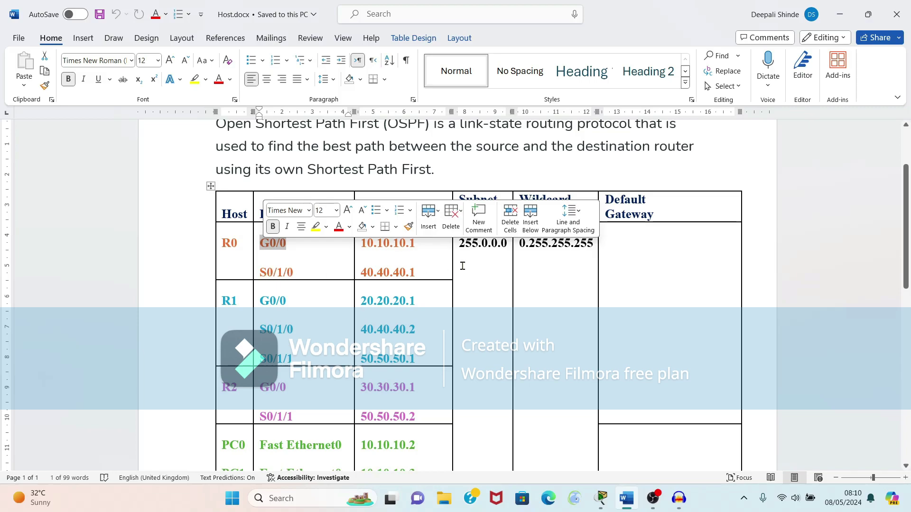
pyautogui.click(482, 259)
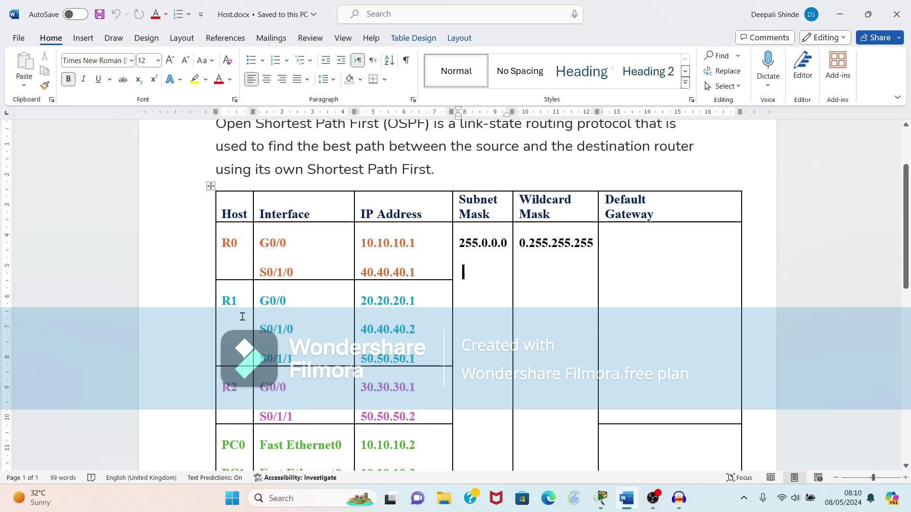
pyautogui.click(842, 14)
pyautogui.click(600, 499)
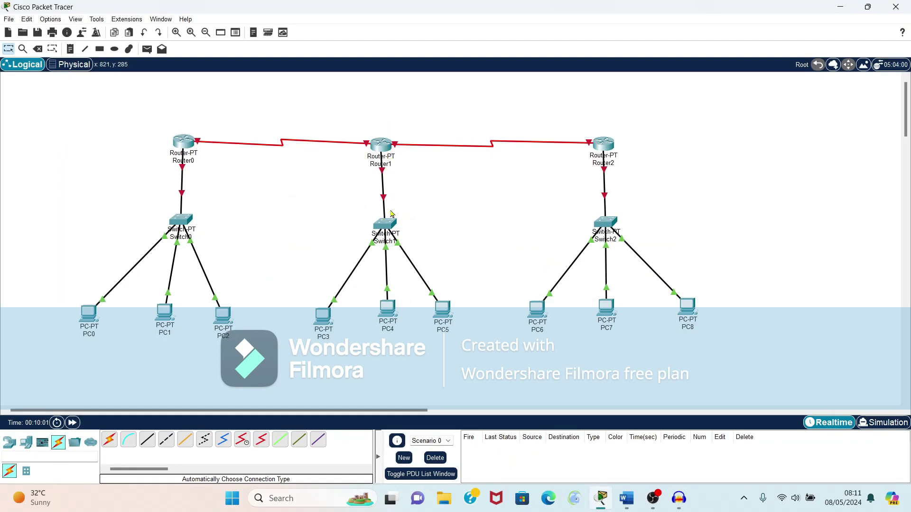
# Check R1's G0/0 entry in the Word addressing table against the Router1 connections in Packet Tracer
pyautogui.click(628, 498)
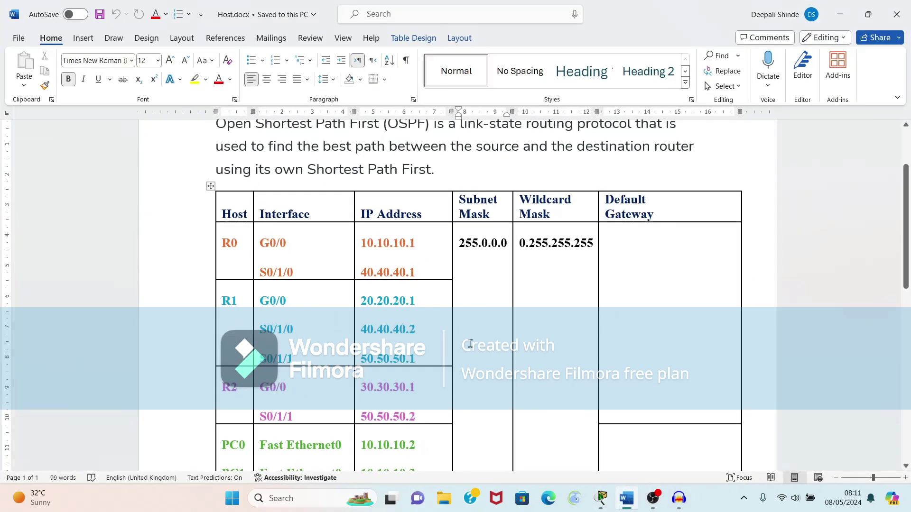
pyautogui.click(290, 302)
pyautogui.moveTo(276, 300); pyautogui.dragTo(257, 299)
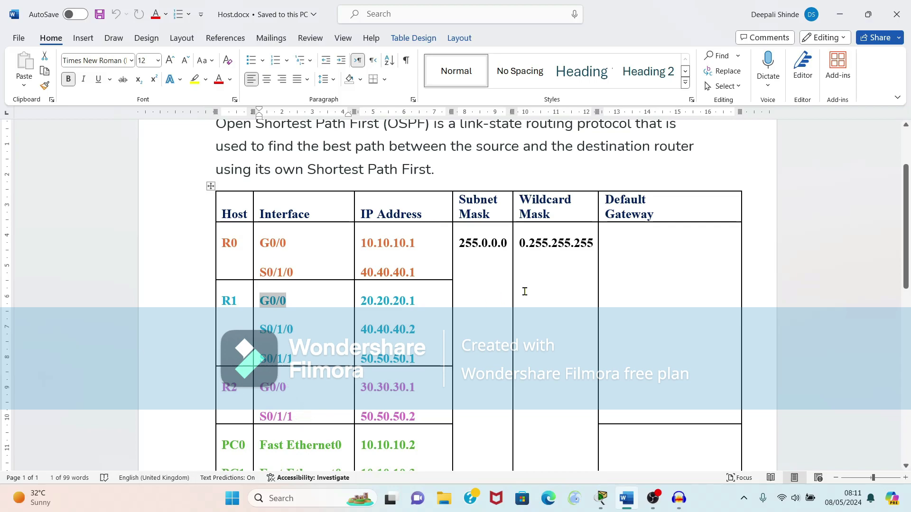
pyautogui.click(840, 13)
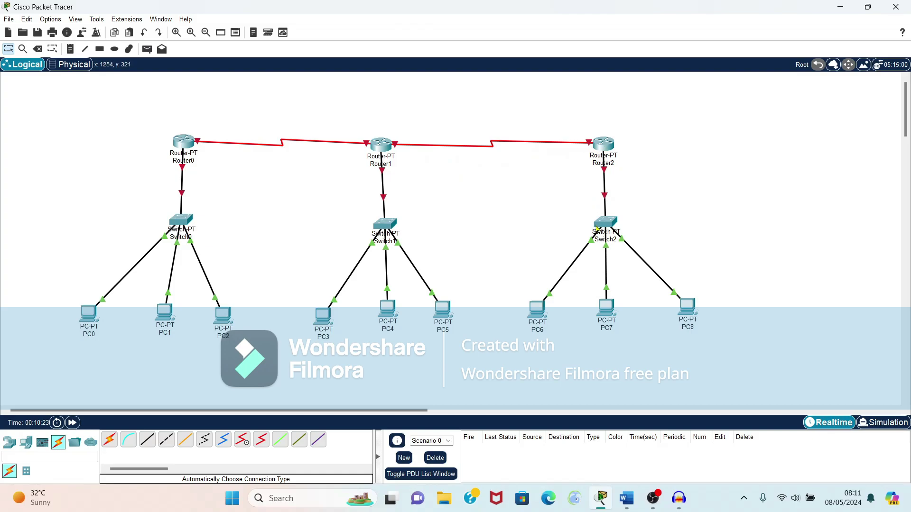
pyautogui.click(600, 497)
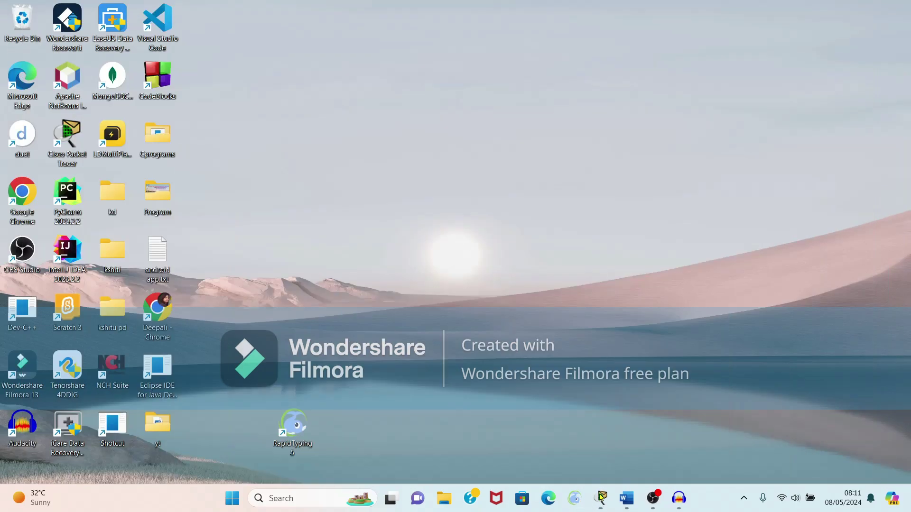
# Switch to Word and examine the IP addresses and default gateways planned for PC0 through PC8
pyautogui.click(626, 498)
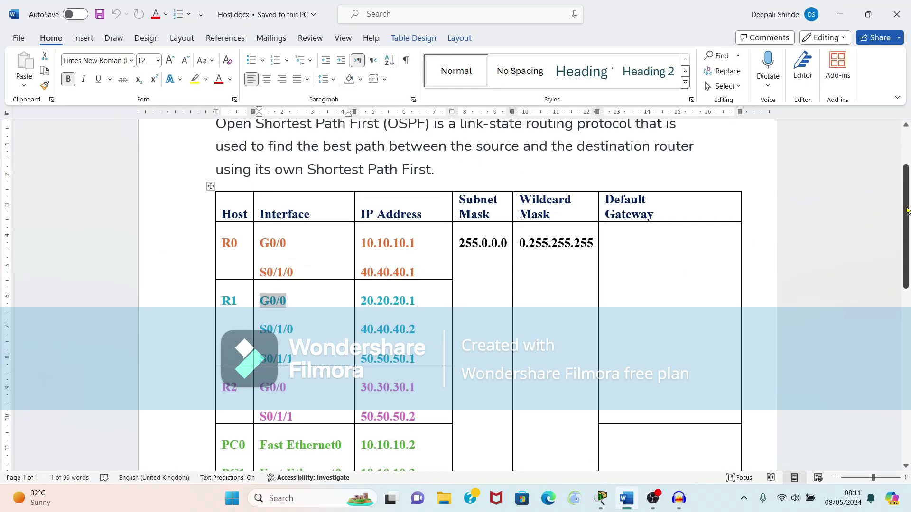
pyautogui.moveTo(905, 210); pyautogui.dragTo(905, 306)
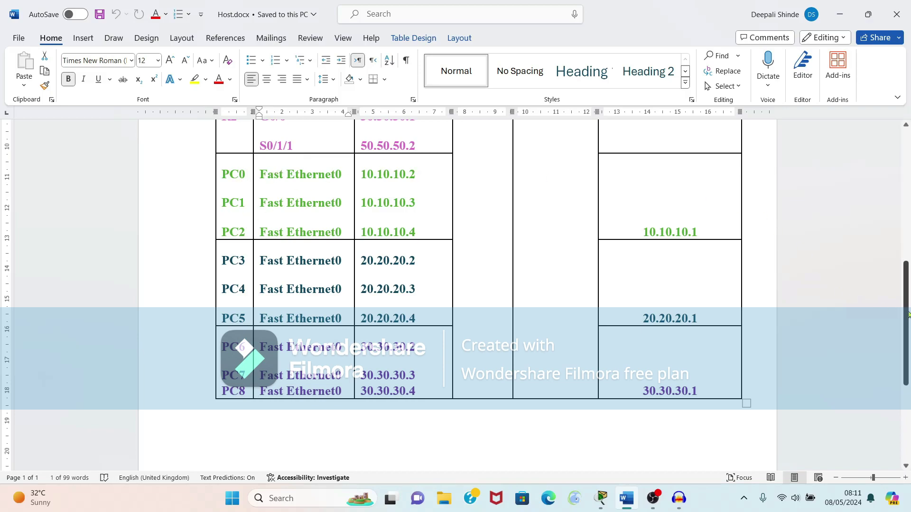
pyautogui.moveTo(702, 231); pyautogui.dragTo(644, 237)
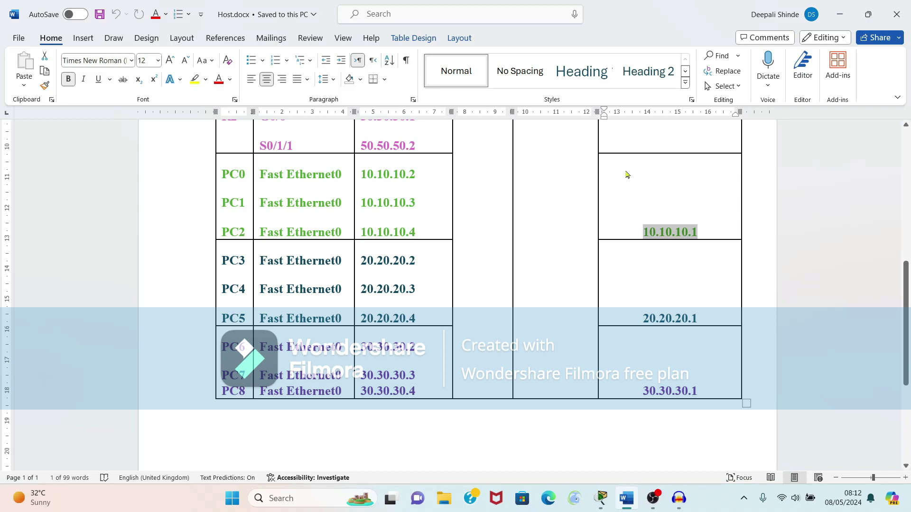
pyautogui.click(646, 205)
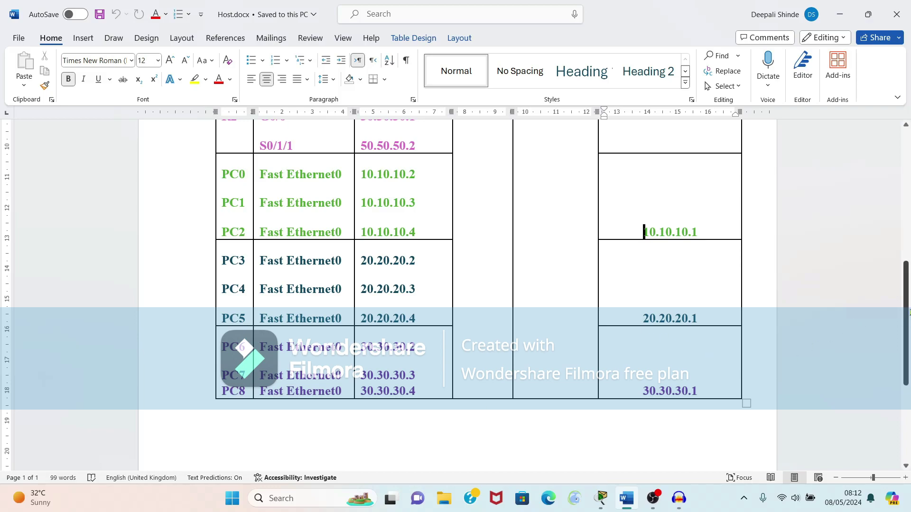
pyautogui.moveTo(909, 312); pyautogui.dragTo(908, 224)
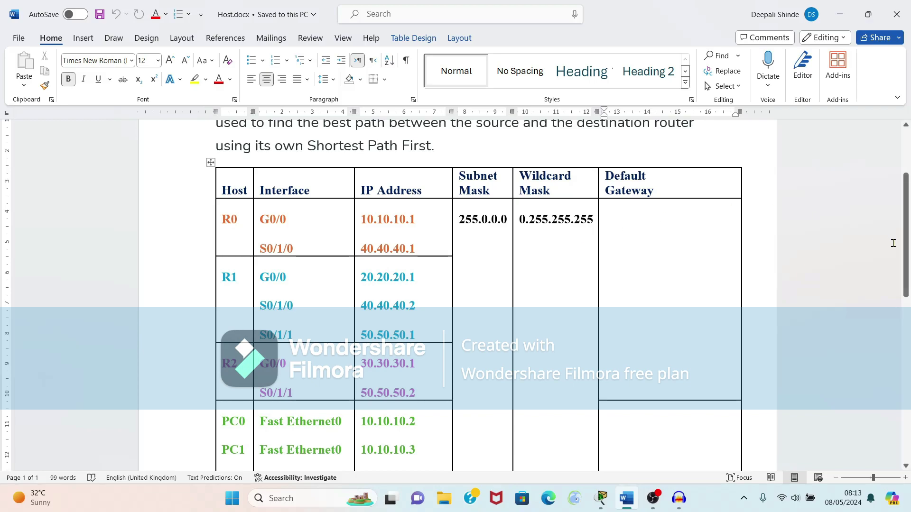
# Review the whole Word addressing table, including subnet and wildcard masks, and return to the topology in Packet Tracer
pyautogui.moveTo(893, 242); pyautogui.dragTo(583, 216)
pyautogui.click(582, 216)
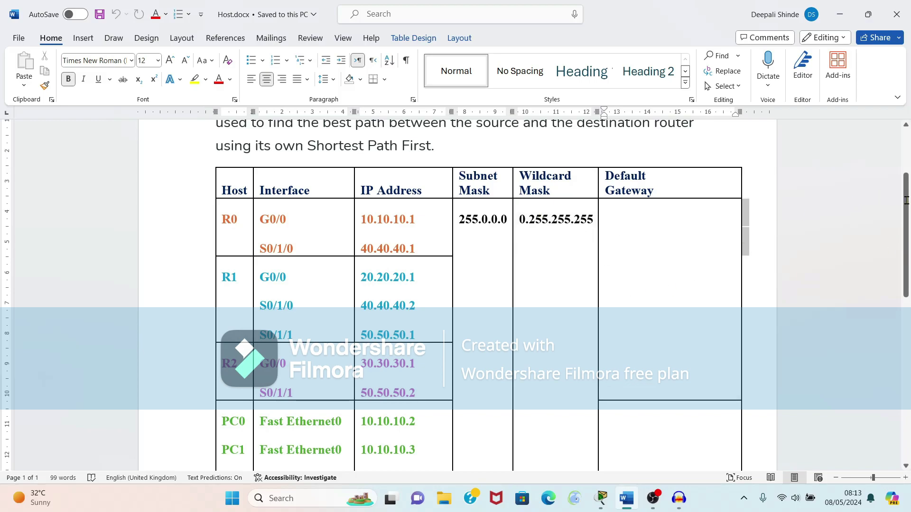
pyautogui.click(875, 268)
pyautogui.hotkey('shift', 'Down')
pyautogui.click(906, 465)
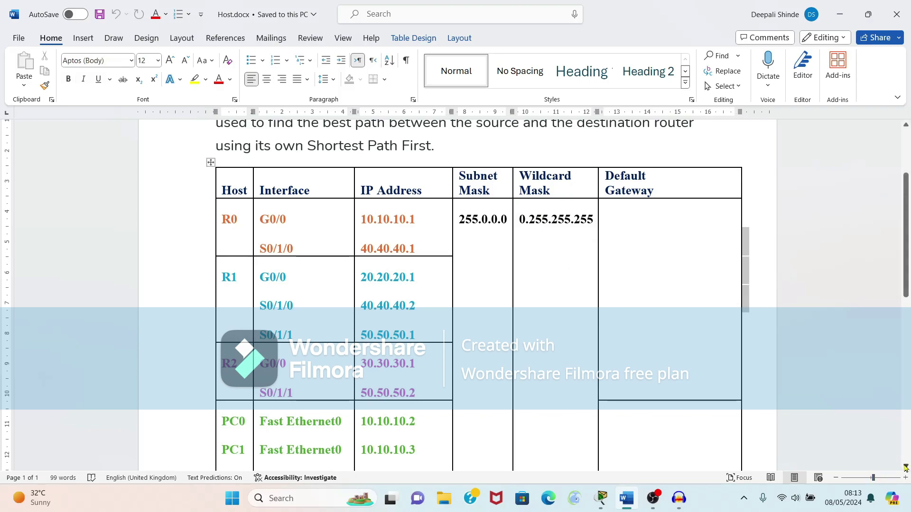
pyautogui.click(906, 467)
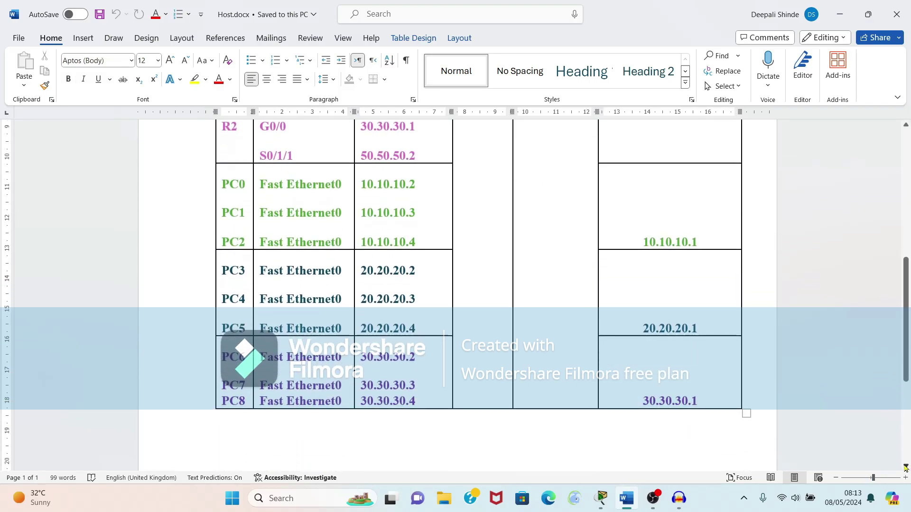
pyautogui.click(907, 199)
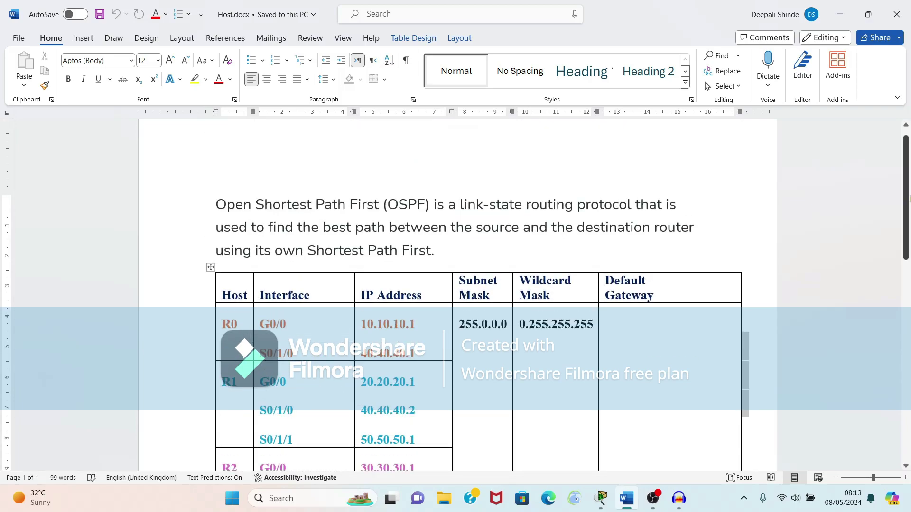
pyautogui.click(839, 14)
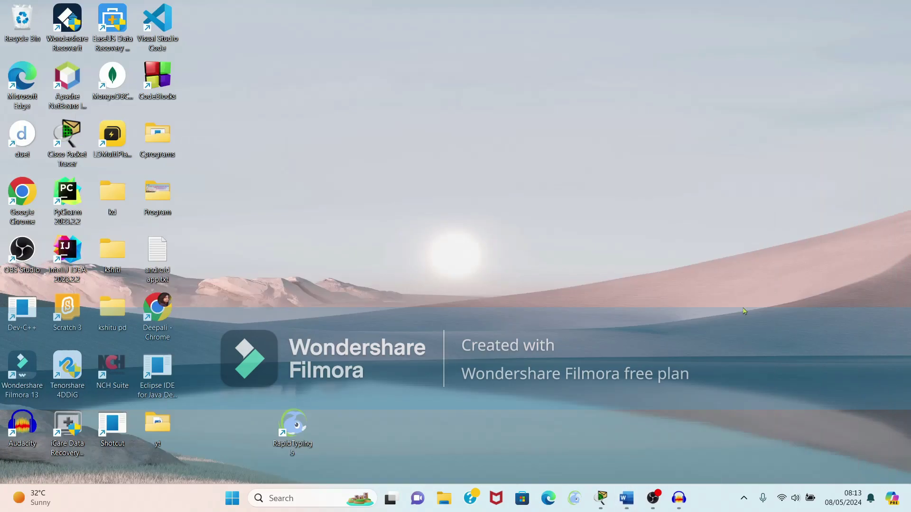
pyautogui.click(600, 498)
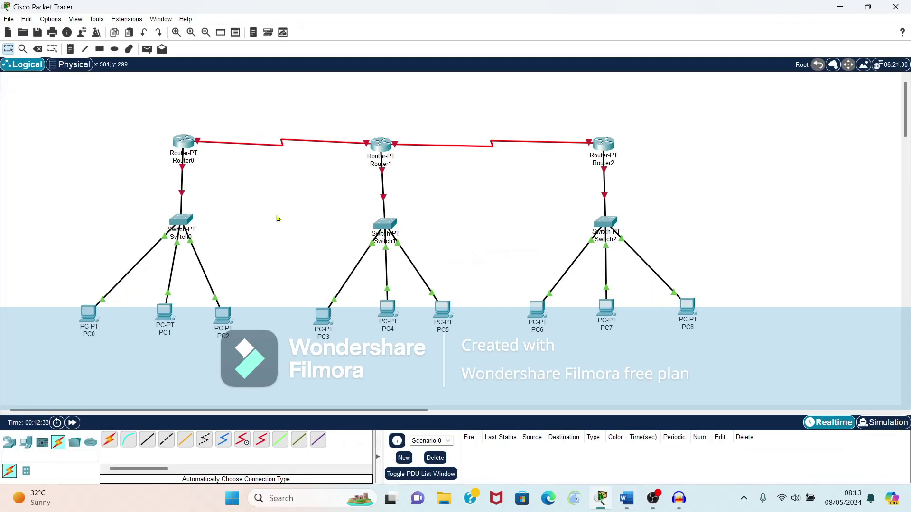
# Assign Router0's FastEthernet0/0 interface the IPv4 address 10.10.10.1 with subnet mask 255.0.0.0
pyautogui.click(185, 142)
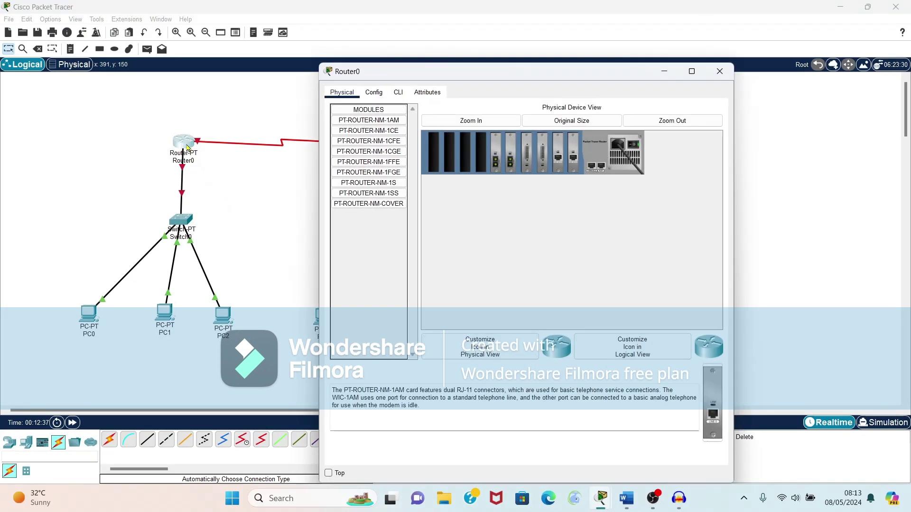
pyautogui.click(375, 93)
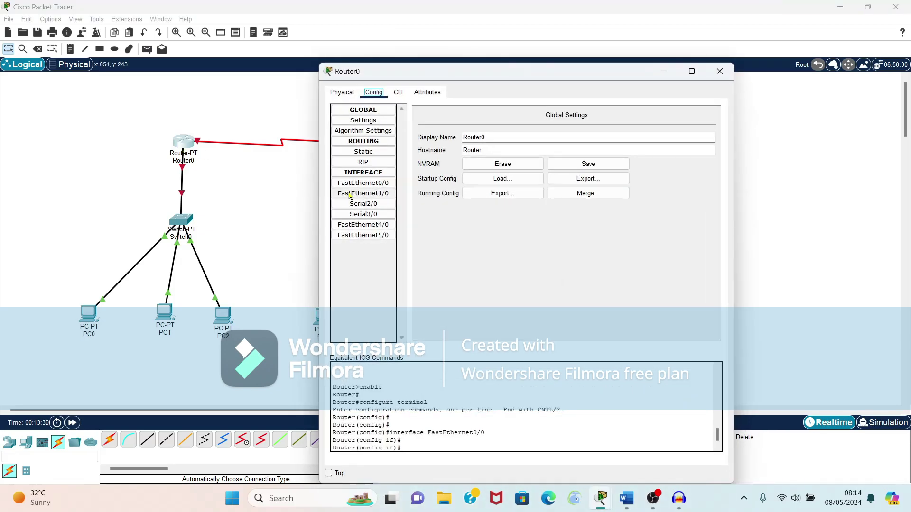
pyautogui.click(379, 185)
pyautogui.click(380, 185)
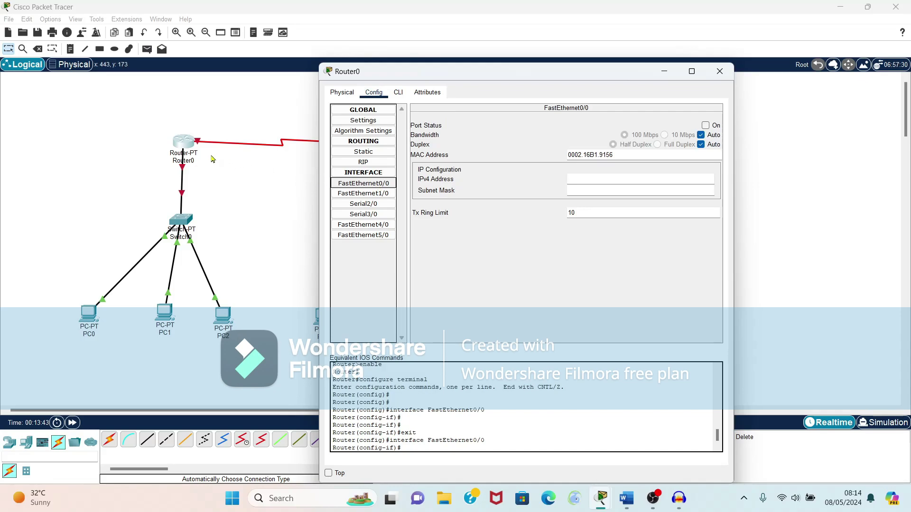
pyautogui.click(578, 177)
pyautogui.write('1')
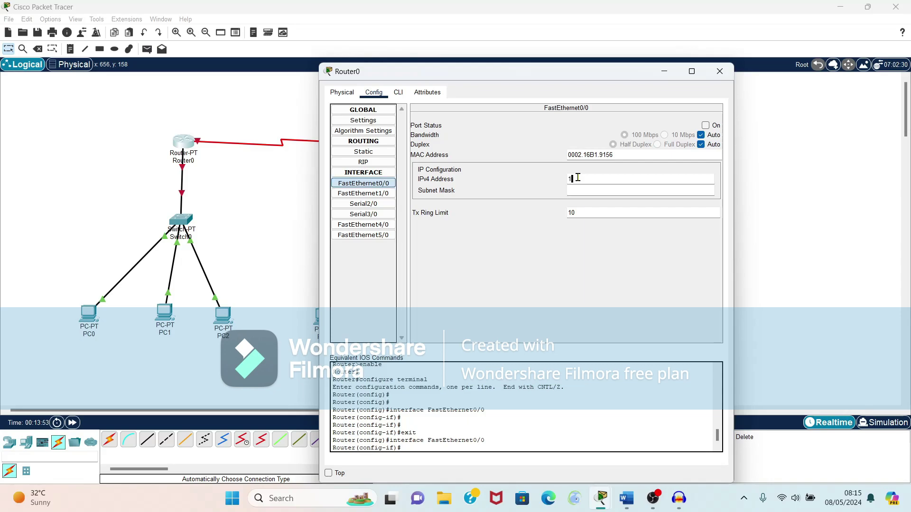
pyautogui.write('0.10.10.1')
pyautogui.click(611, 190)
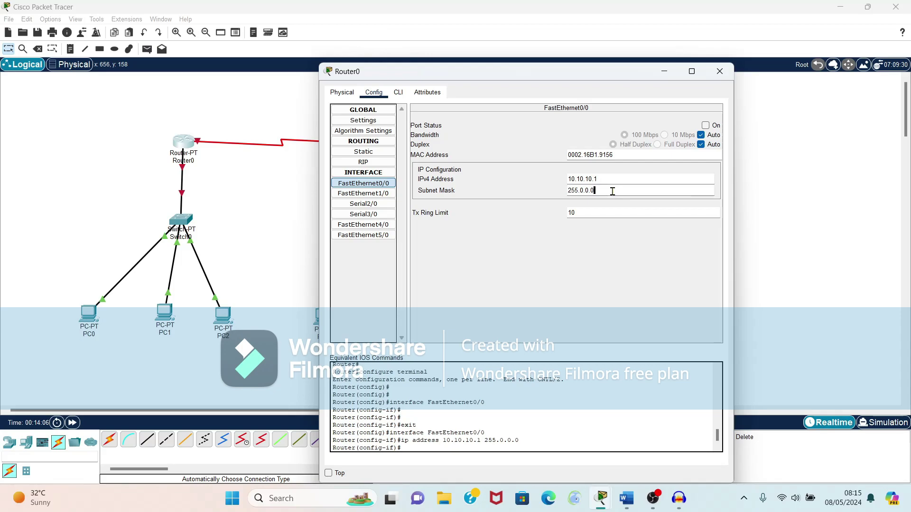
# Configure Router0's Serial2/0 with IPv4 address 40.40.40.1 and subnet mask 255.0.0.0, and turn the port on
pyautogui.click(383, 204)
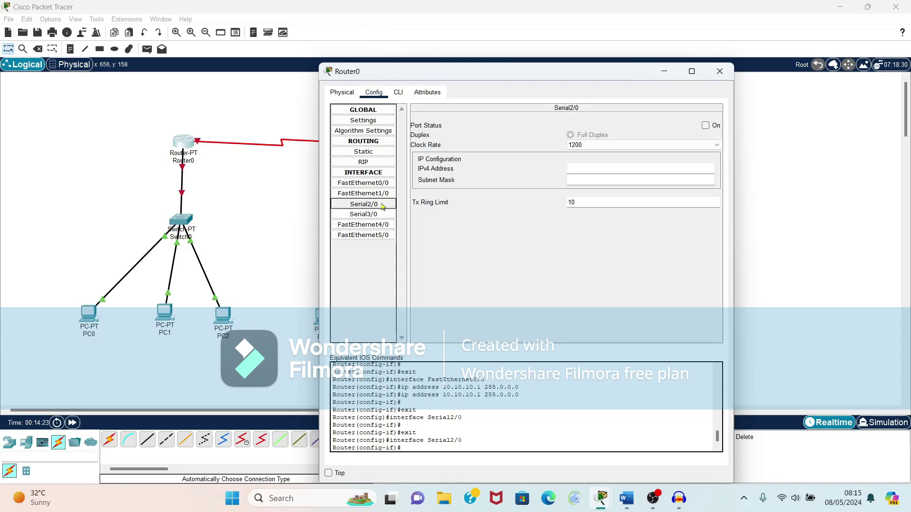
pyautogui.click(587, 166)
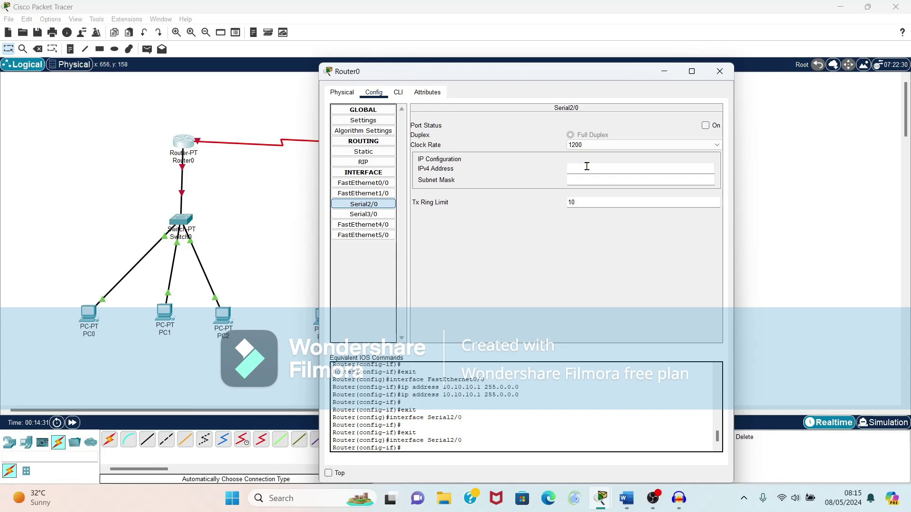
pyautogui.write('40.40.40.1')
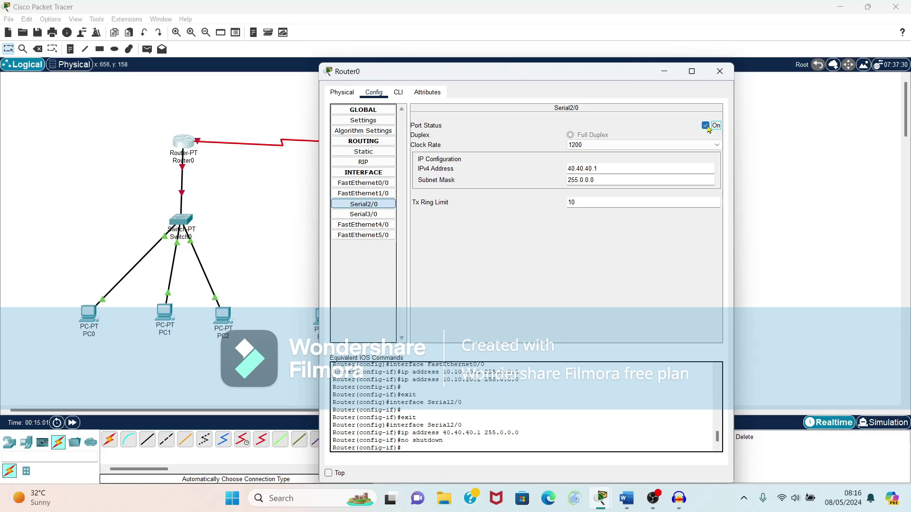
pyautogui.click(611, 176)
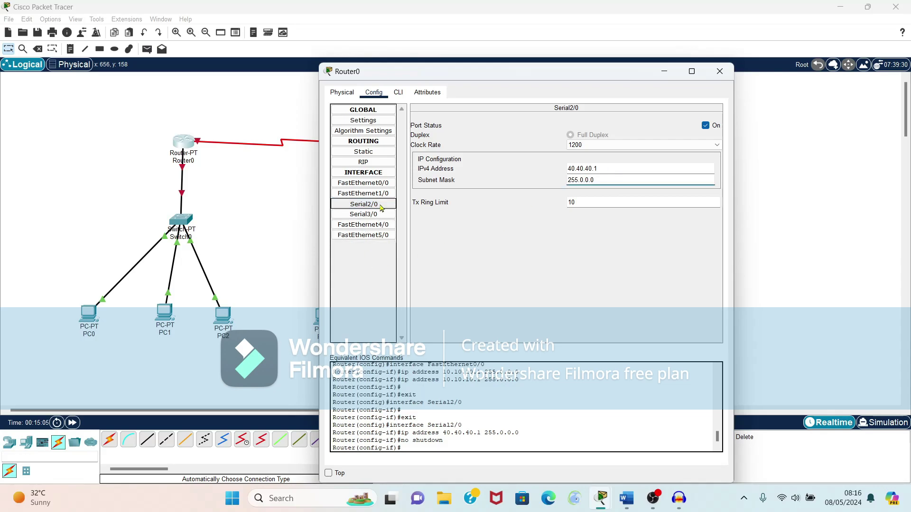
# Turn on Router0's FastEthernet0/0 port and close the router's configuration window
pyautogui.click(363, 183)
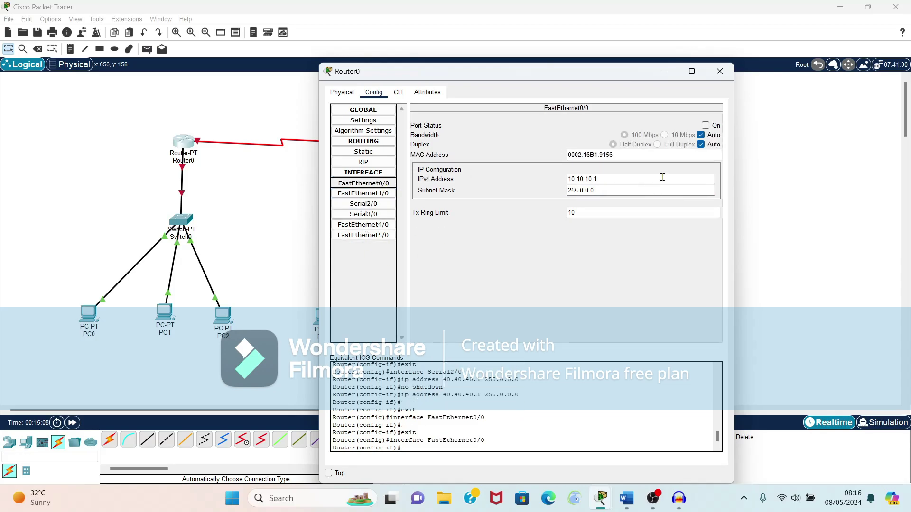
pyautogui.click(705, 125)
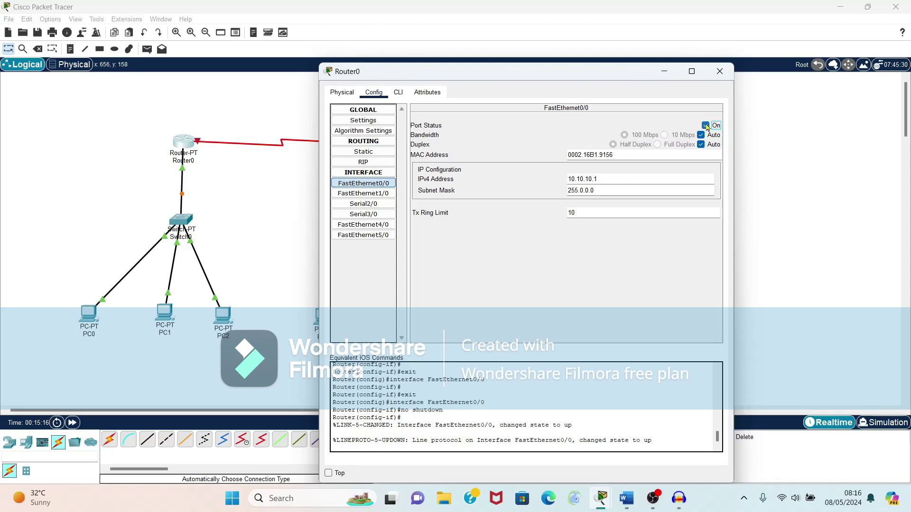
pyautogui.click(720, 71)
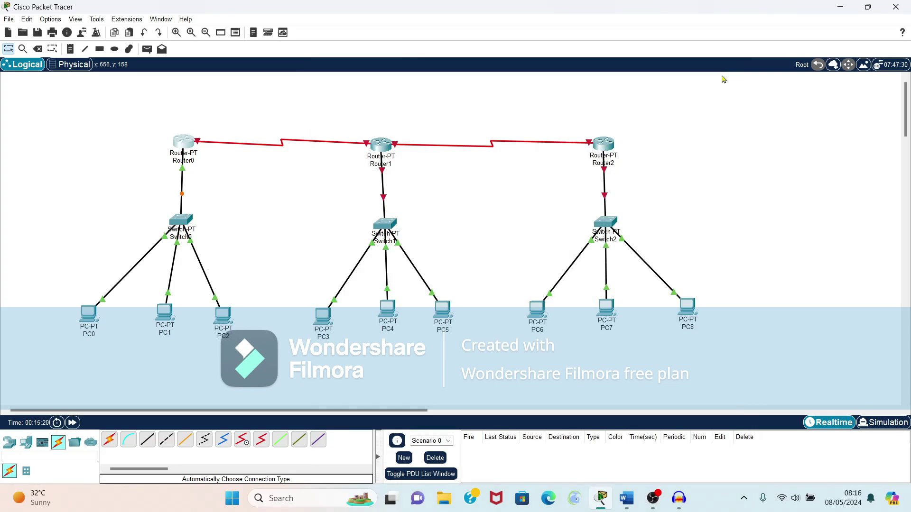
# Turn on Router1's FastEthernet0/0 and assign it IPv4 address 20.20.20.1 with subnet mask 255.0.0.0
pyautogui.click(380, 151)
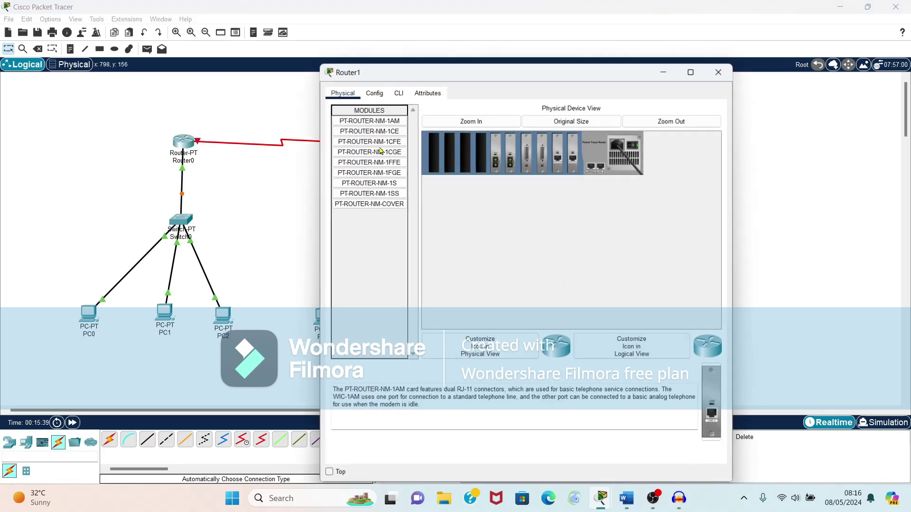
pyautogui.click(375, 93)
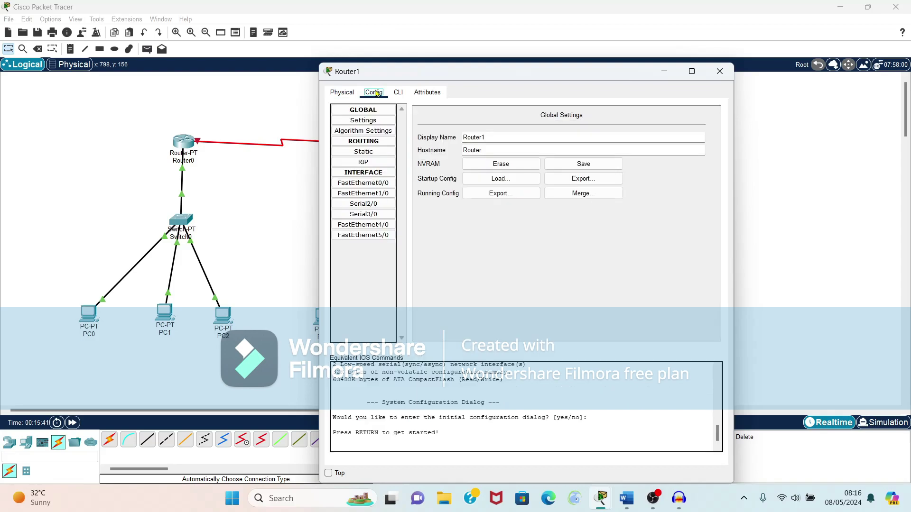
pyautogui.click(369, 186)
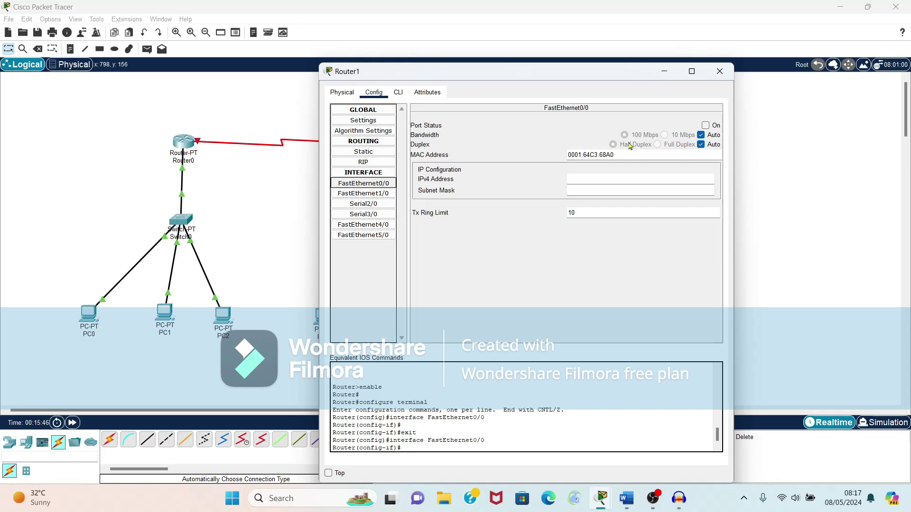
pyautogui.click(705, 125)
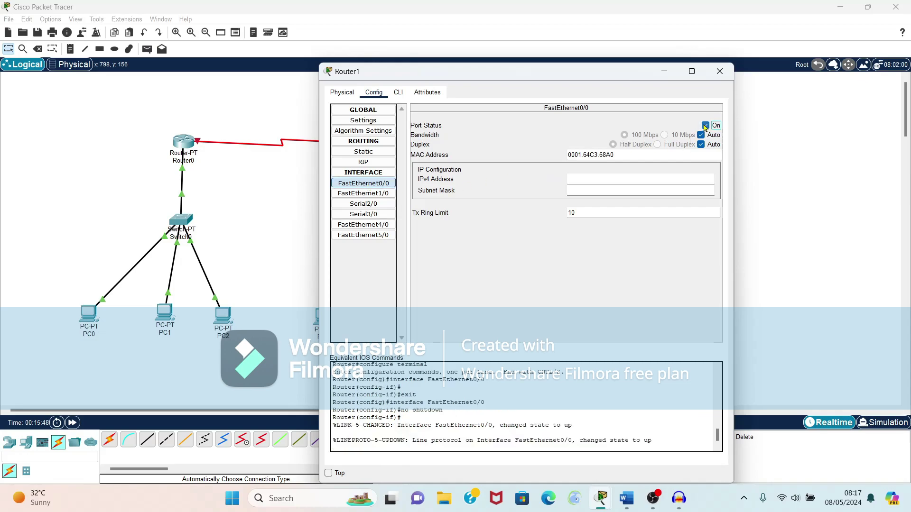
pyautogui.click(608, 184)
pyautogui.write('20.20.20.1')
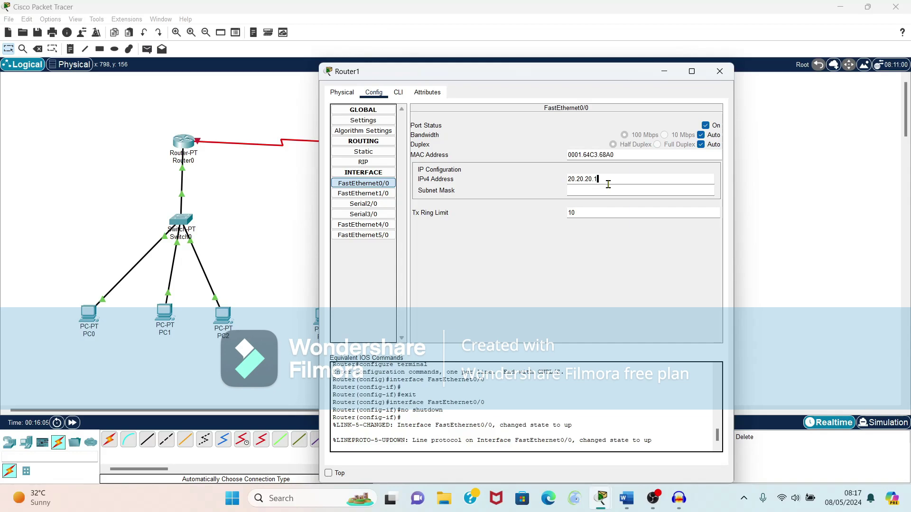
pyautogui.click(596, 191)
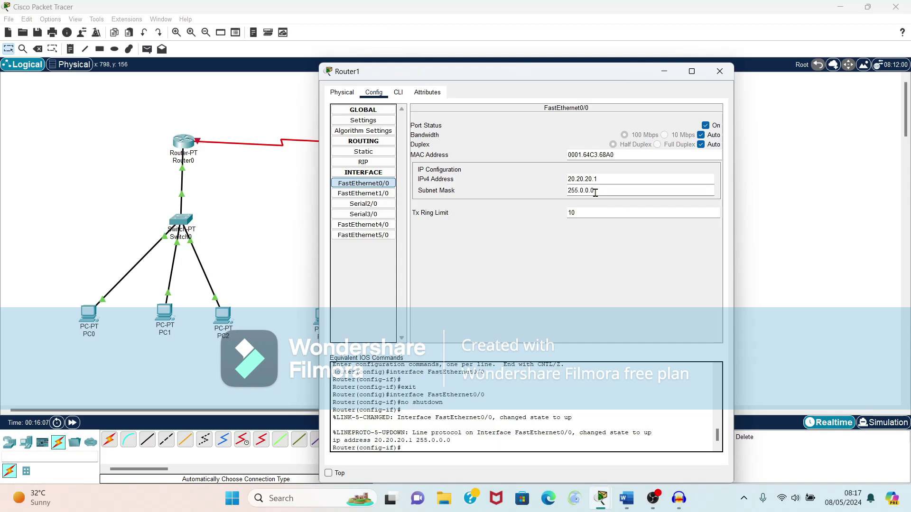
# Assign Router1's Serial2/0 interface the IPv4 address 40.40.40.2 with subnet mask 255.0.0.0
pyautogui.click(370, 207)
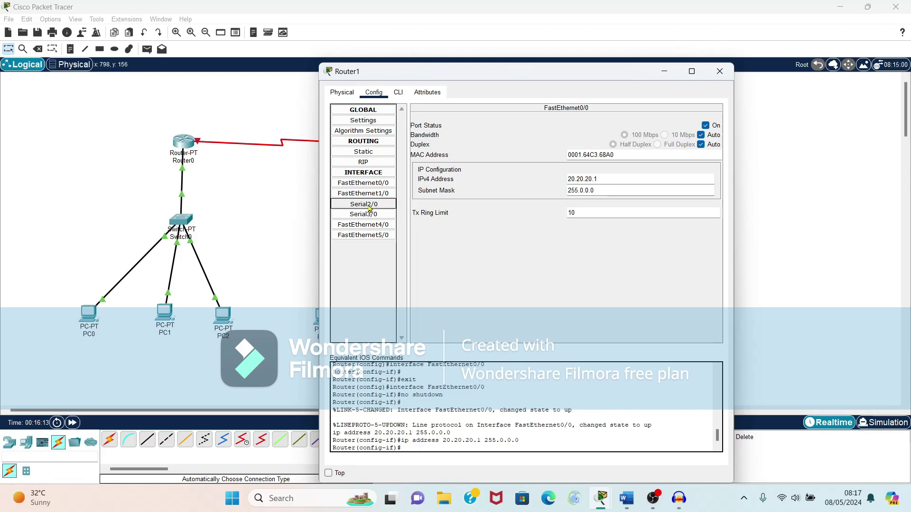
pyautogui.click(625, 172)
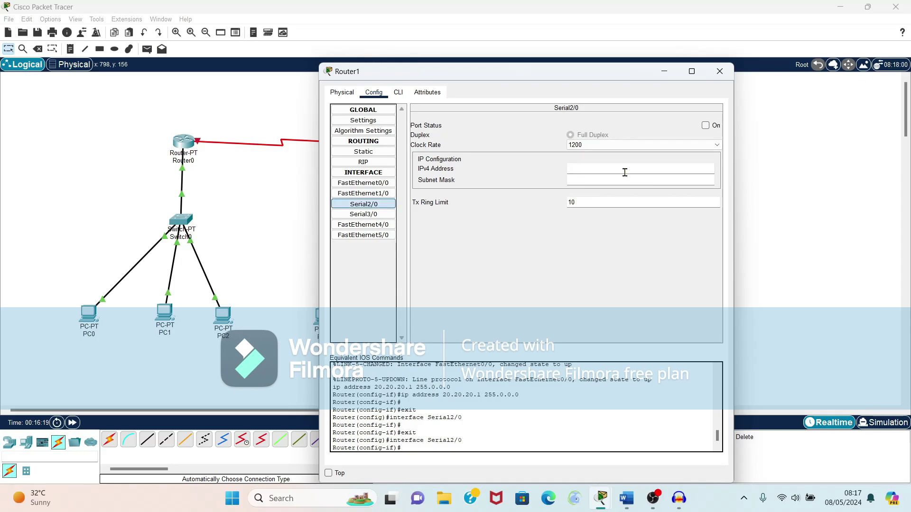
pyautogui.write('40.40.40.2')
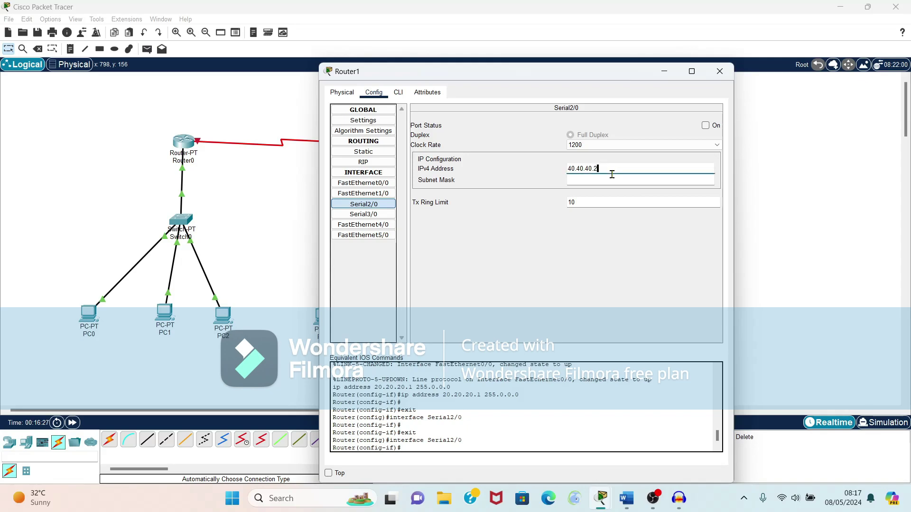
pyautogui.click(614, 179)
# Configure Router1's Serial3/0 with IPv4 address 50.50.50.1 and subnet mask 255.0.0.0, and turn the port on
pyautogui.click(378, 215)
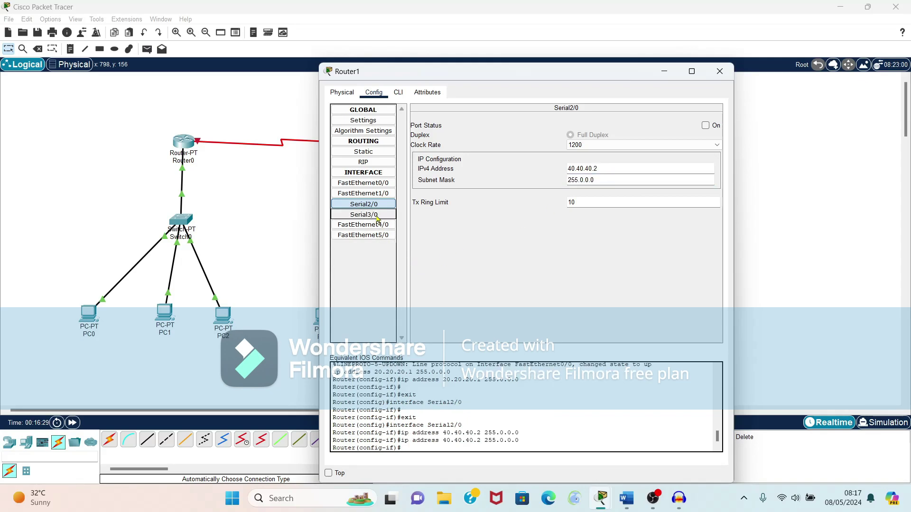
pyautogui.click(623, 170)
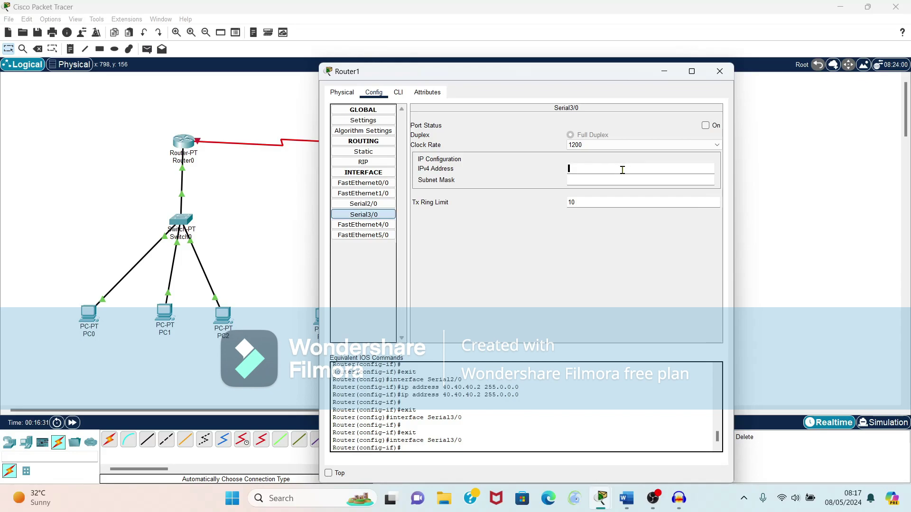
pyautogui.write('50.50.50.1')
pyautogui.click(626, 183)
pyautogui.click(705, 125)
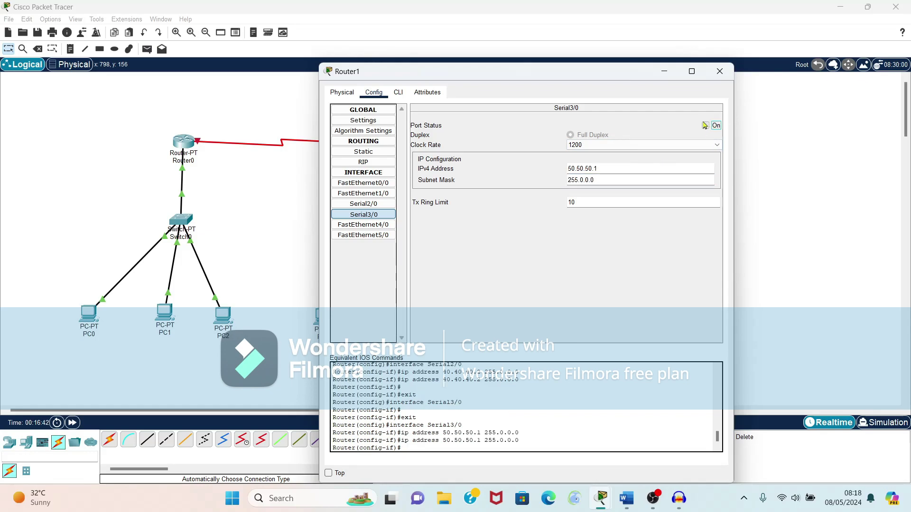
# Turn on Router1's Serial2/0 port, check the FastEthernet0/0 settings, and close the router's configuration window
pyautogui.click(363, 204)
pyautogui.click(705, 126)
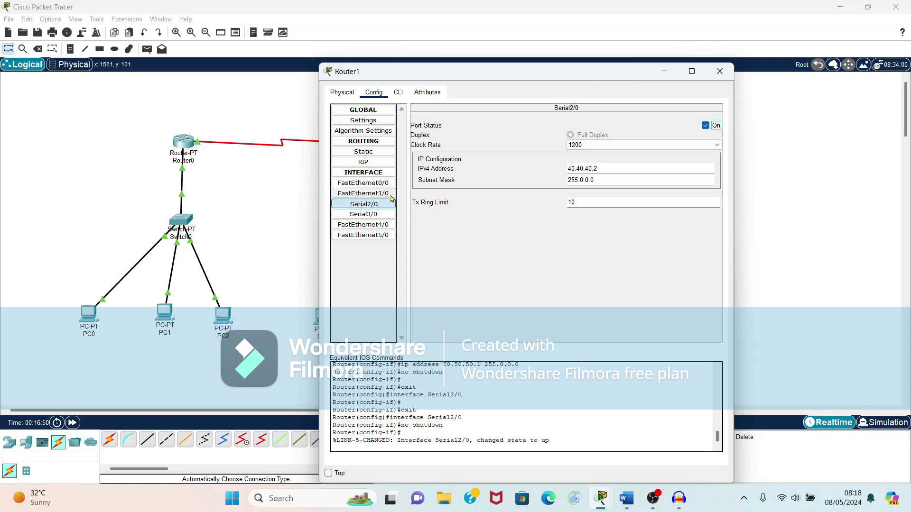
pyautogui.doubleClick(364, 183)
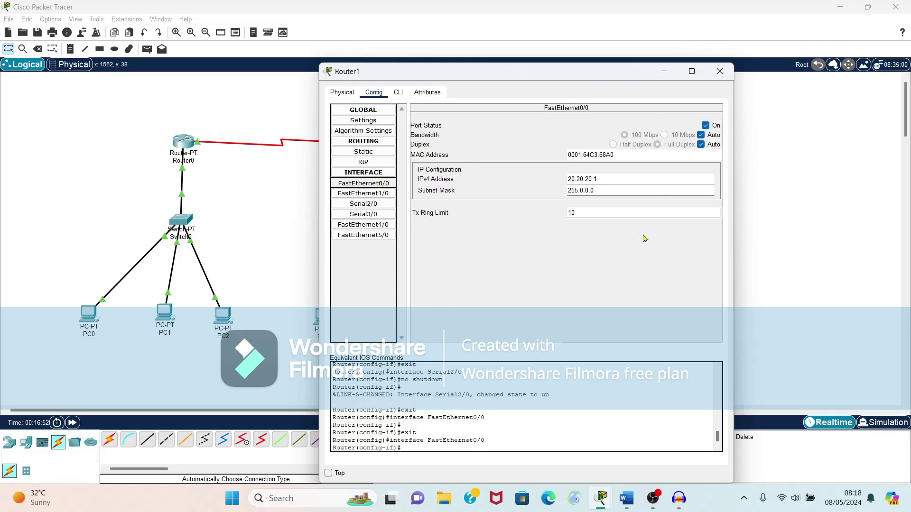
pyautogui.click(729, 77)
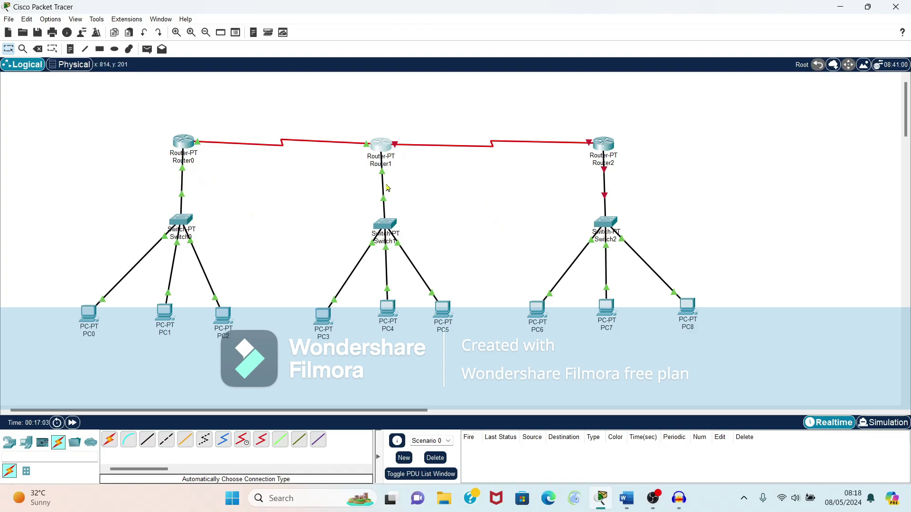
# Turn on Router2's FastEthernet0/0 and assign it IPv4 address 30.30.30.1 with subnet mask 255.0.0.0
pyautogui.click(603, 153)
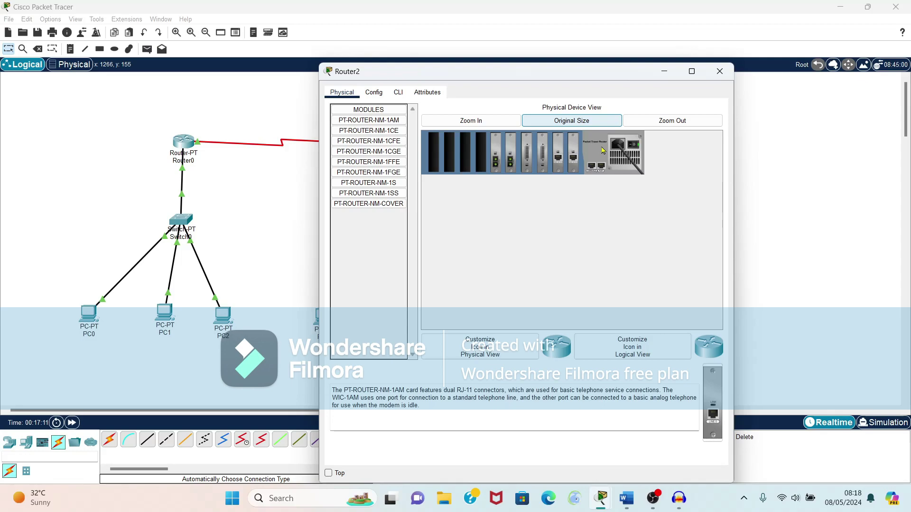
pyautogui.click(373, 93)
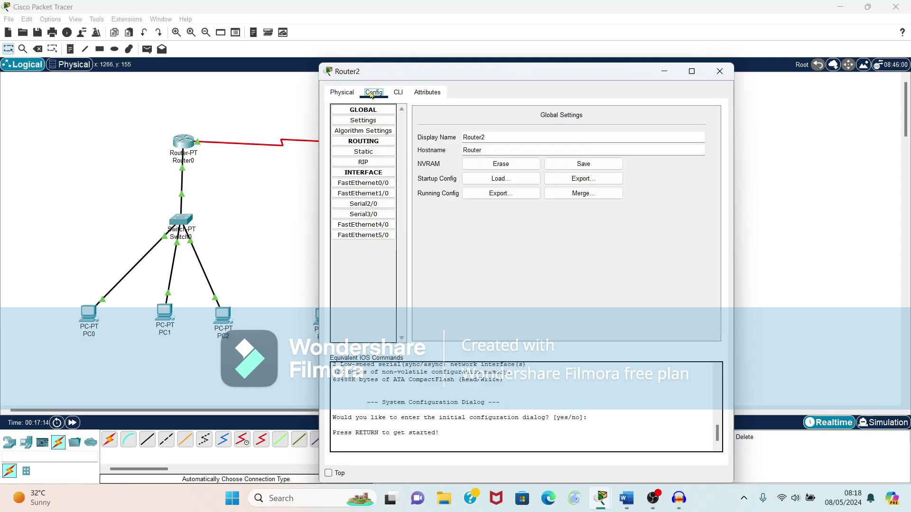
pyautogui.click(375, 187)
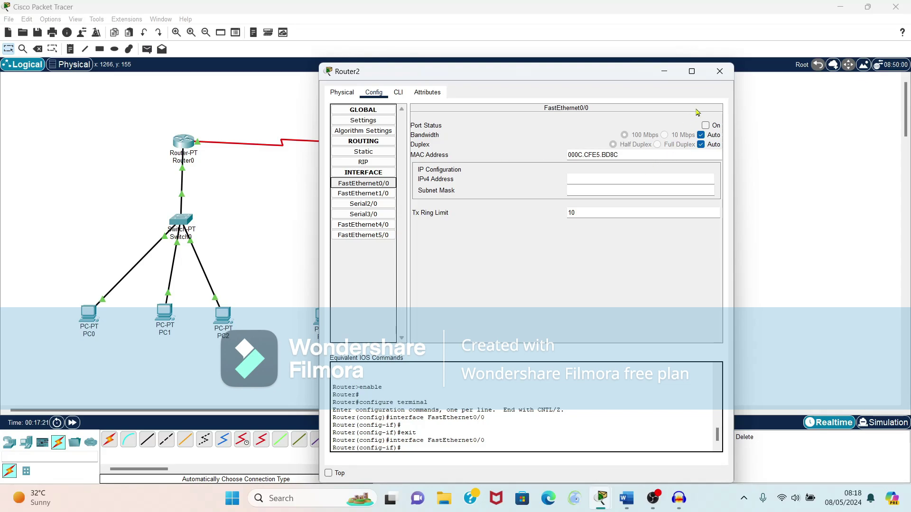
pyautogui.click(706, 126)
pyautogui.click(636, 179)
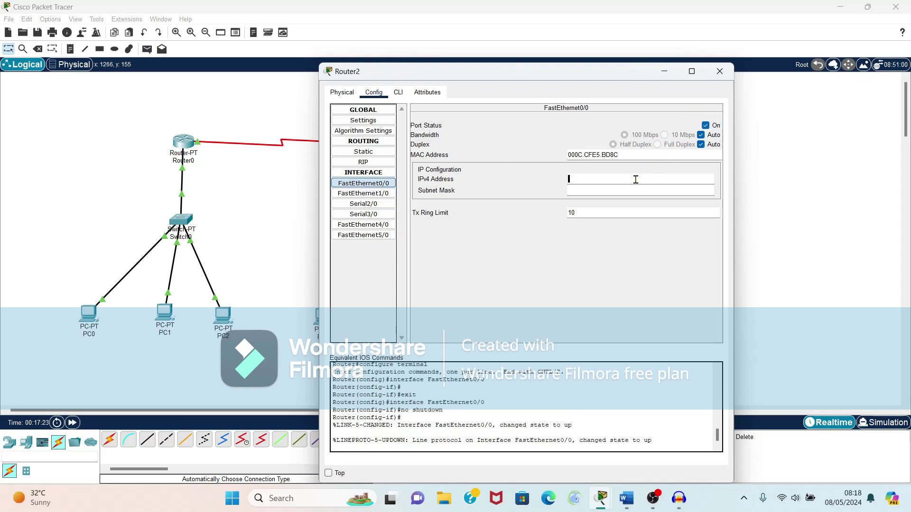
pyautogui.write('30.30.30.1')
pyautogui.click(610, 189)
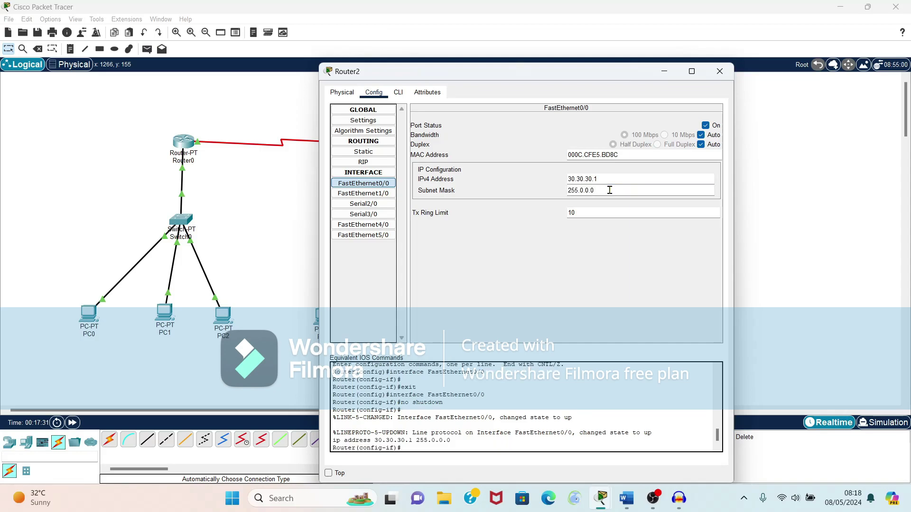
# Assign Router2's Serial2/0 interface the IPv4 address 50.50.50.2 with subnet mask 255.0.0.0
pyautogui.click(389, 208)
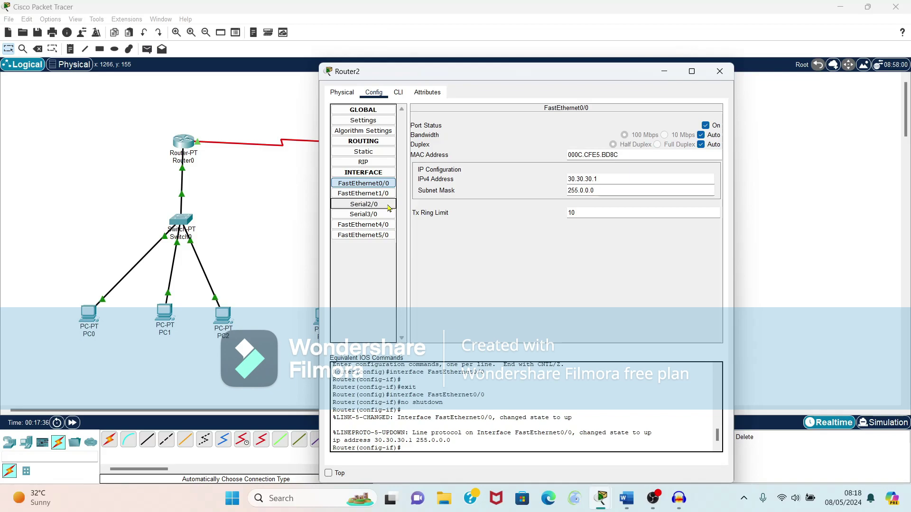
pyautogui.click(619, 172)
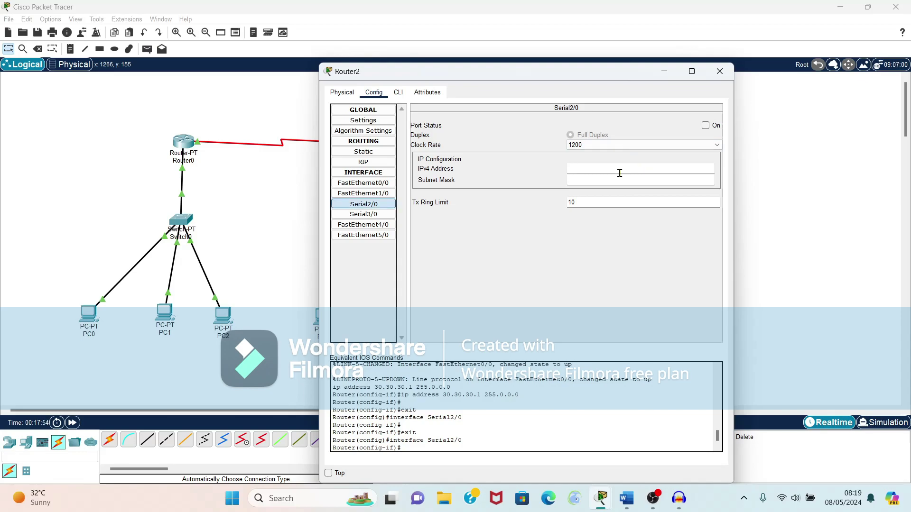
pyautogui.write('50.50.50.2')
pyautogui.click(616, 179)
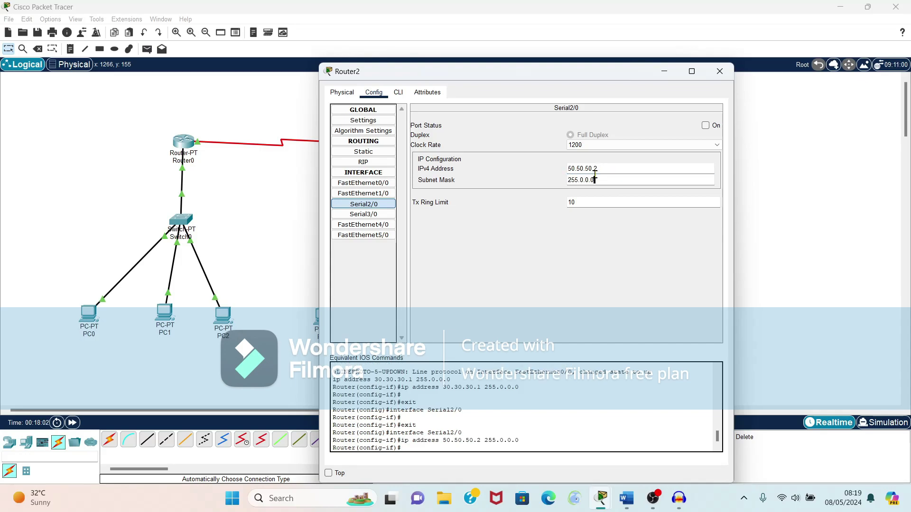
# Turn on Router2's Serial2/0 port, check the FastEthernet0/0 settings, and close the router's configuration window
pyautogui.click(706, 126)
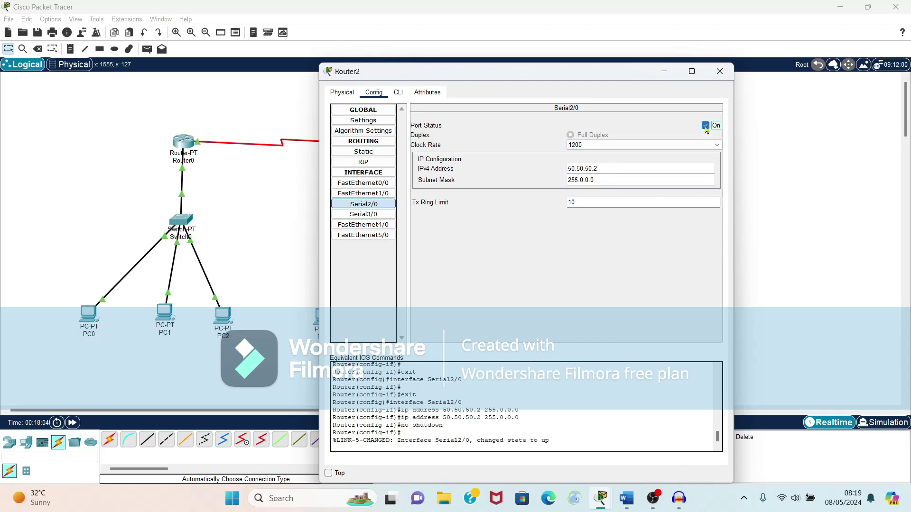
pyautogui.click(382, 185)
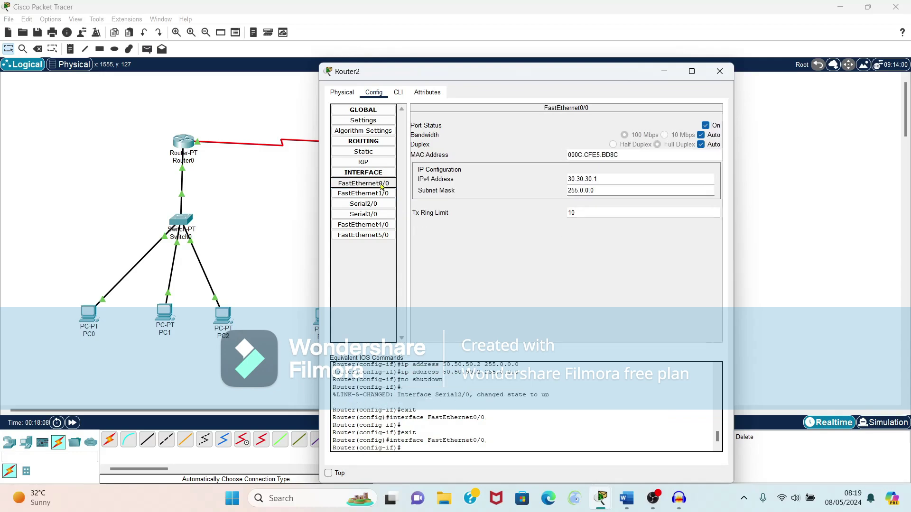
pyautogui.click(720, 70)
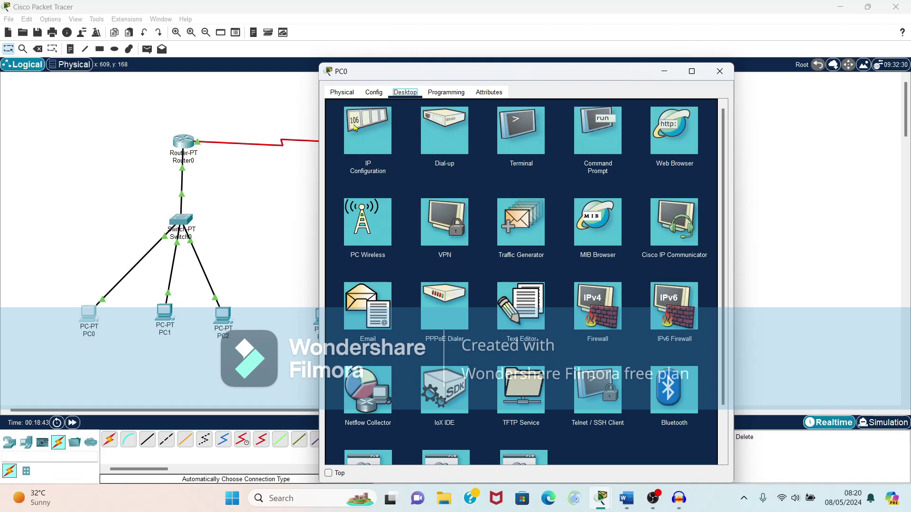
# Open PC0's IP configuration and set its static IPv4 address to 10.10.10.2
pyautogui.click(356, 126)
pyautogui.click(491, 161)
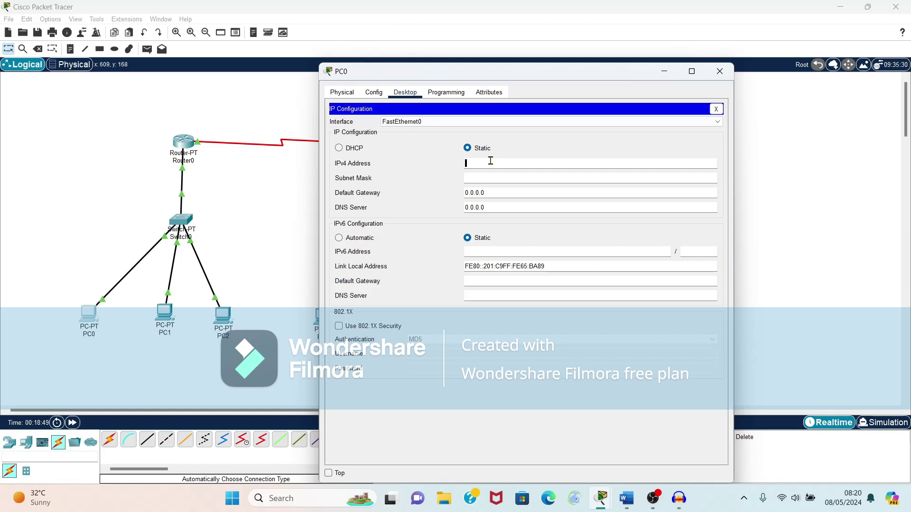
pyautogui.write('10.10.10.2')
# Switch to the Word addressing table, highlight the IP addresses of PC0 to PC2, and return to Packet Tracer
pyautogui.click(626, 507)
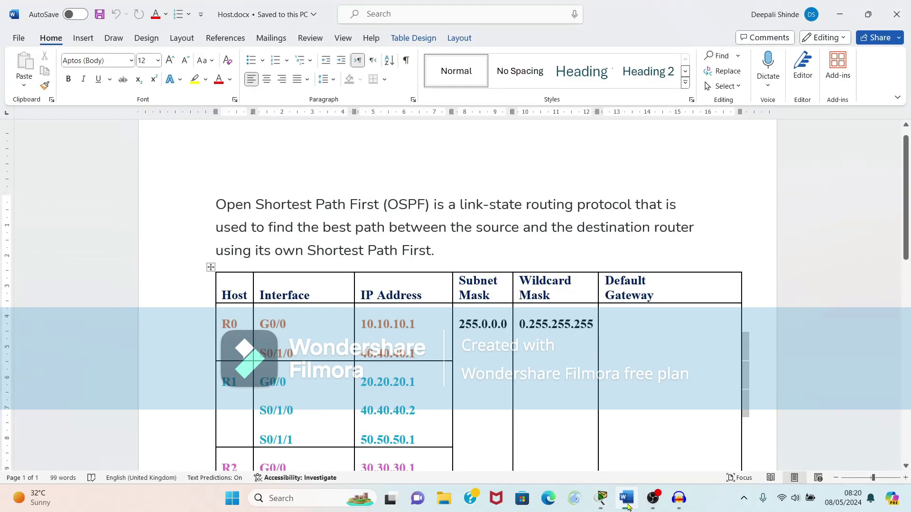
pyautogui.moveTo(907, 200); pyautogui.dragTo(896, 316)
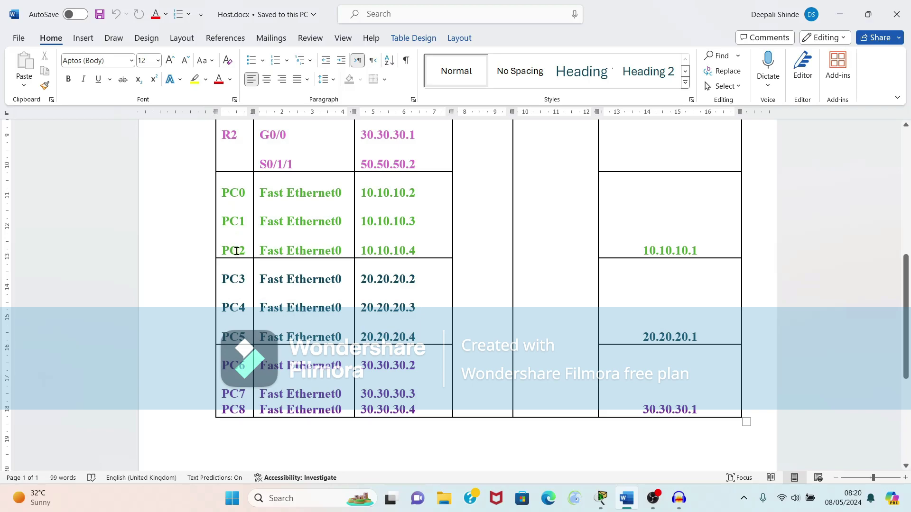
pyautogui.moveTo(361, 197); pyautogui.dragTo(417, 238)
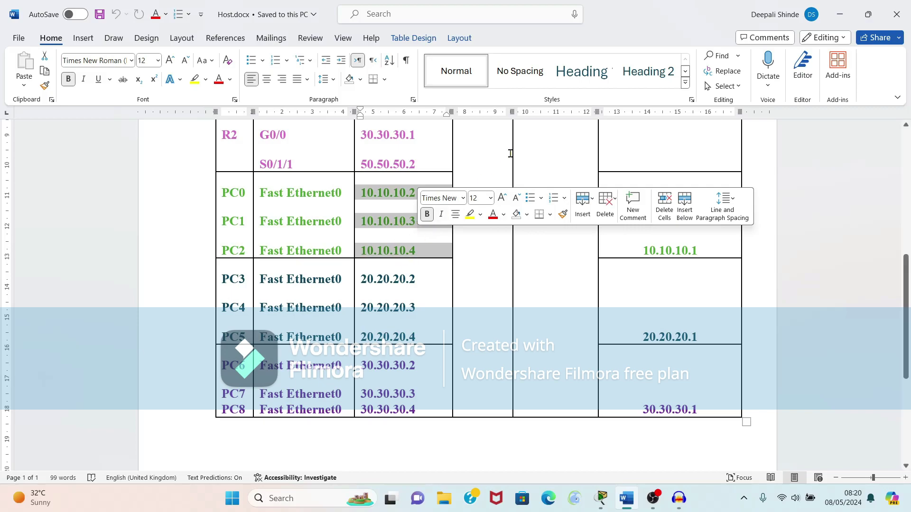
pyautogui.click(838, 17)
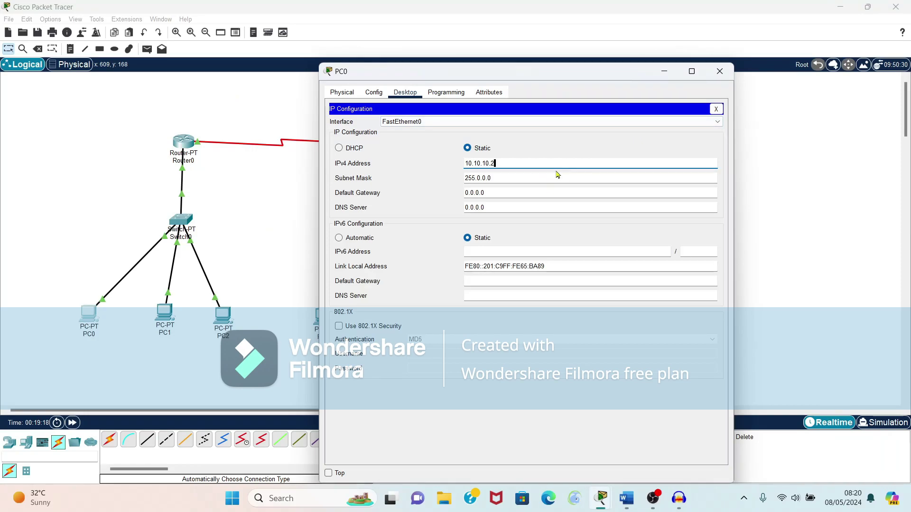
# Give PC0 the subnet mask 255.0.0.0 and the default gateway 10.10.10.1, and close its window
pyautogui.click(531, 180)
pyautogui.click(522, 197)
pyautogui.press('BackSpace')
pyautogui.press('BackSpace')
pyautogui.press('BackSpace')
pyautogui.press('BackSpace')
pyautogui.press('BackSpace')
pyautogui.press('BackSpace')
pyautogui.write('10.10.10')
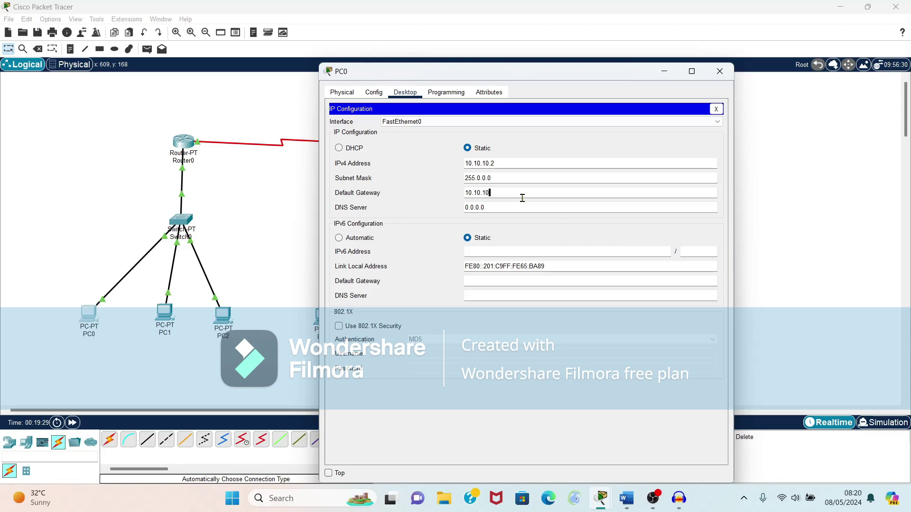
pyautogui.write('.1')
pyautogui.click(719, 71)
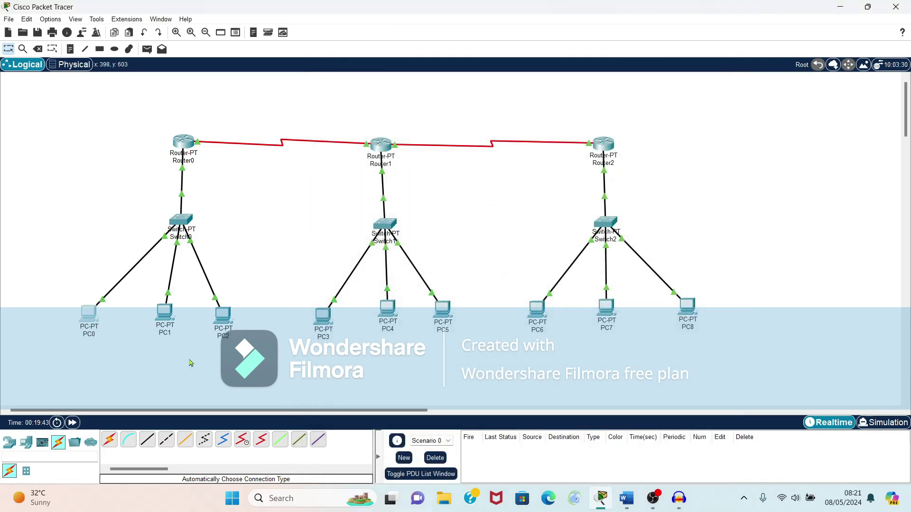
# Assign PC1 the static IPv4 address 10.10.10.3 with subnet mask 255.0.0.0
pyautogui.click(164, 313)
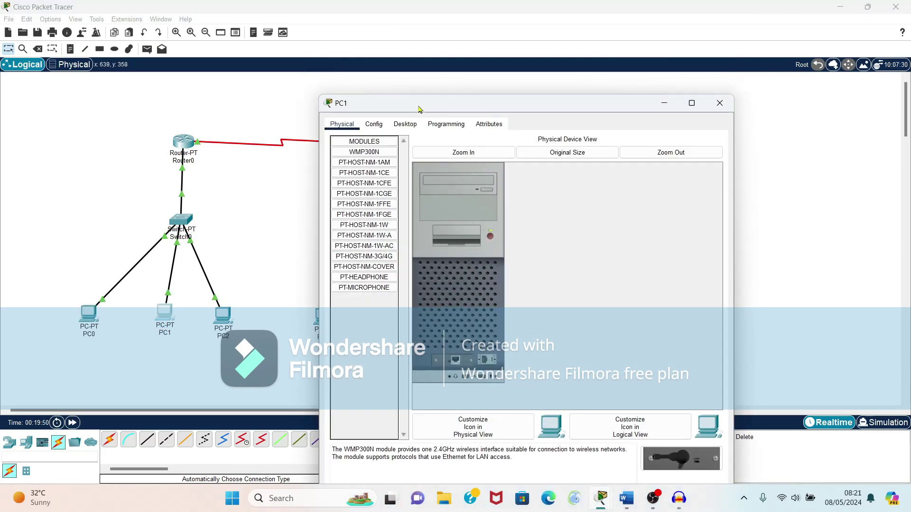
pyautogui.click(405, 124)
pyautogui.click(370, 172)
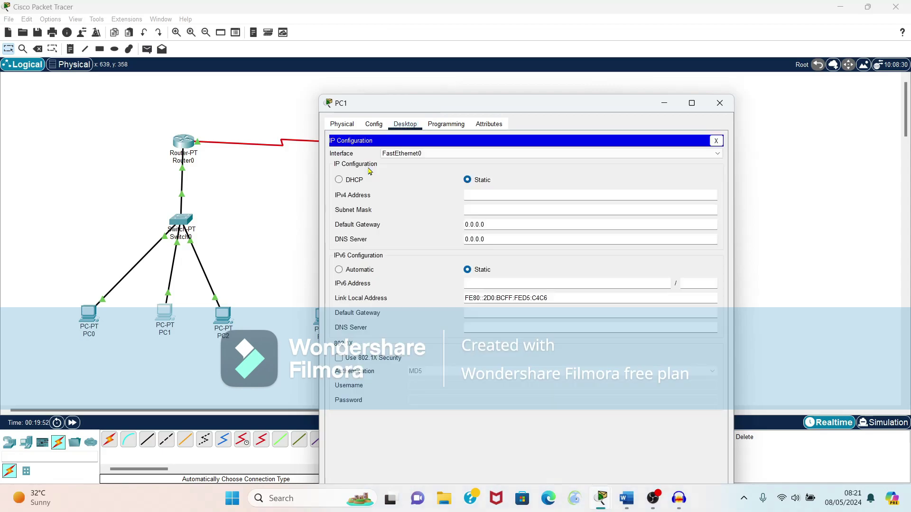
pyautogui.click(522, 196)
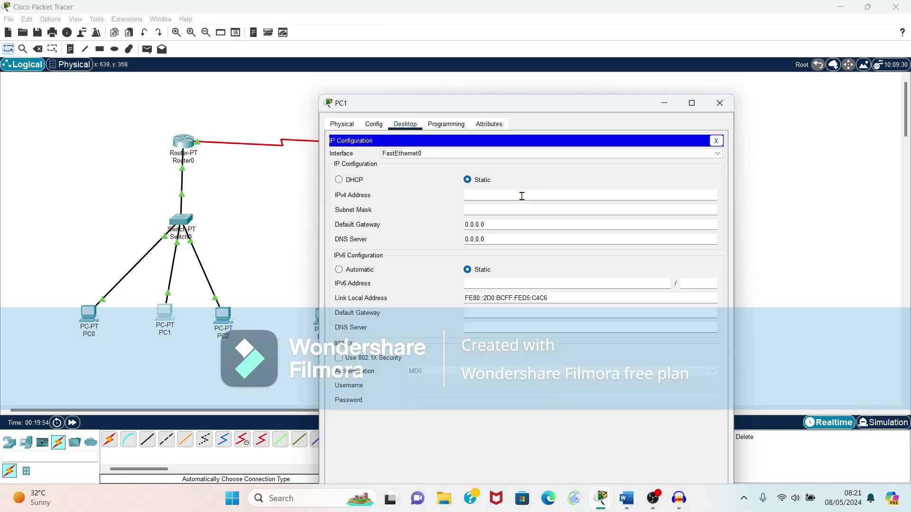
pyautogui.write('10.10.10.3')
pyautogui.click(505, 209)
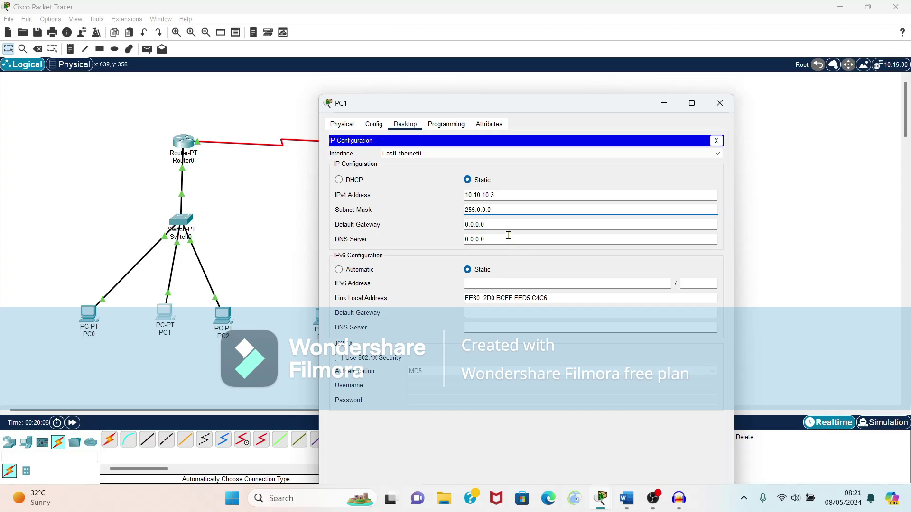
# Set PC1's IPv4 default gateway to 10.10.10.1
pyautogui.click(506, 226)
pyautogui.press('BackSpace')
pyautogui.press('BackSpace')
pyautogui.press('BackSpace')
pyautogui.press('BackSpace')
pyautogui.press('BackSpace')
pyautogui.press('BackSpace')
pyautogui.press('BackSpace')
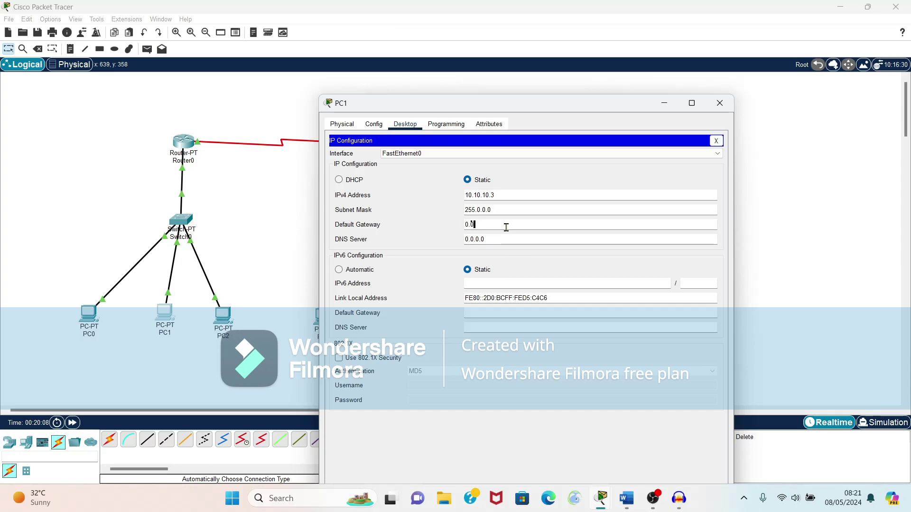
pyautogui.write('10.10.10.1')
# Check the default gateway for PC0 to PC2 in the Word table, return to Packet Tracer, and close PC1's window
pyautogui.click(626, 498)
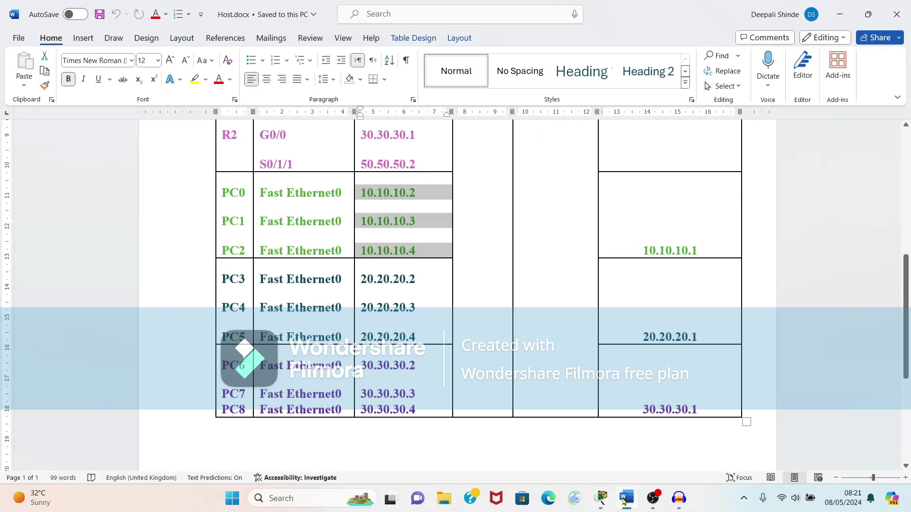
pyautogui.moveTo(709, 250); pyautogui.dragTo(637, 245)
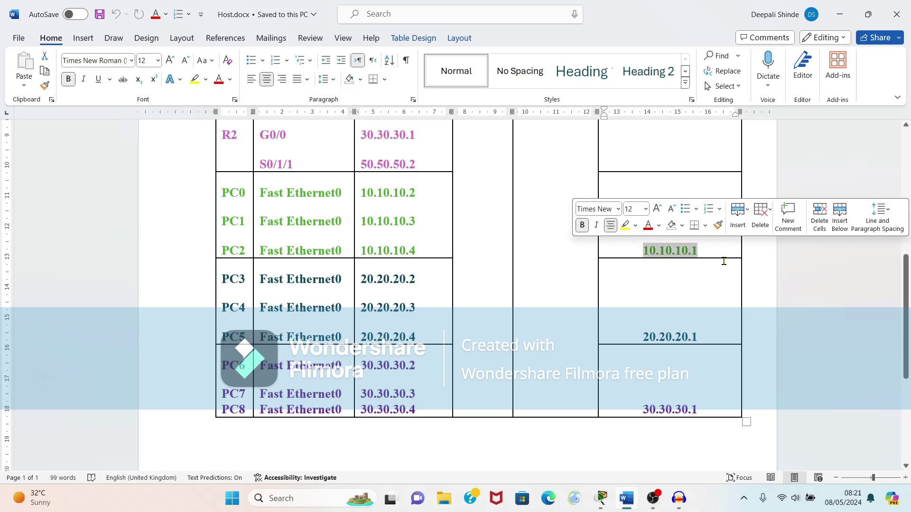
pyautogui.click(839, 14)
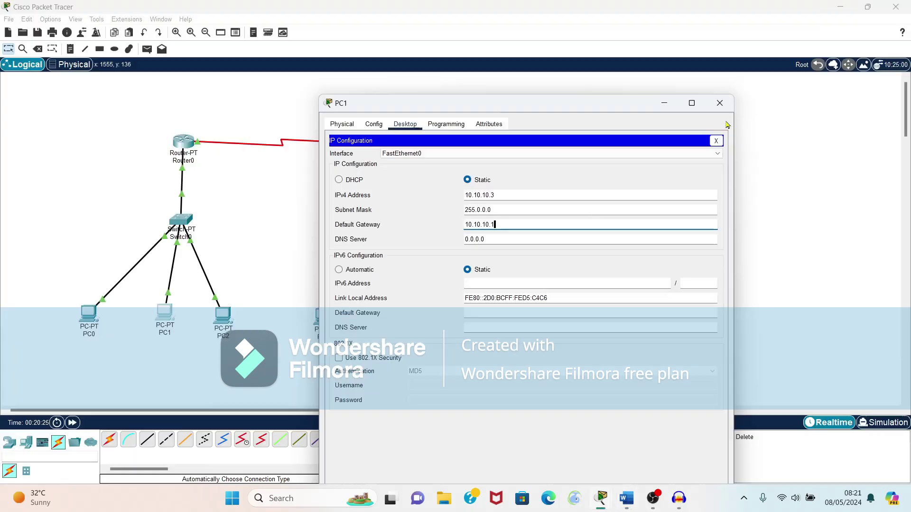
pyautogui.click(724, 101)
# Assign PC2 the static IPv4 address 10.10.10.4 with subnet mask 255.0.0.0
pyautogui.click(227, 319)
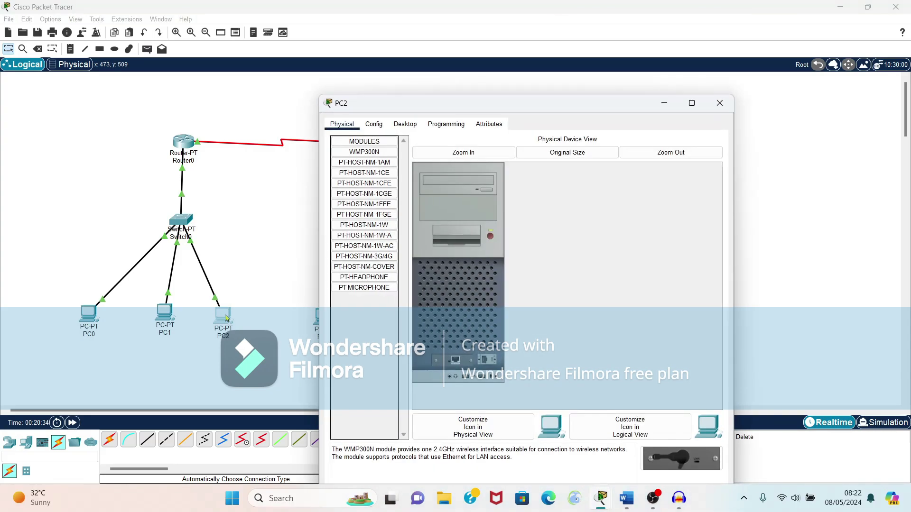
pyautogui.click(397, 124)
pyautogui.click(356, 158)
pyautogui.click(497, 200)
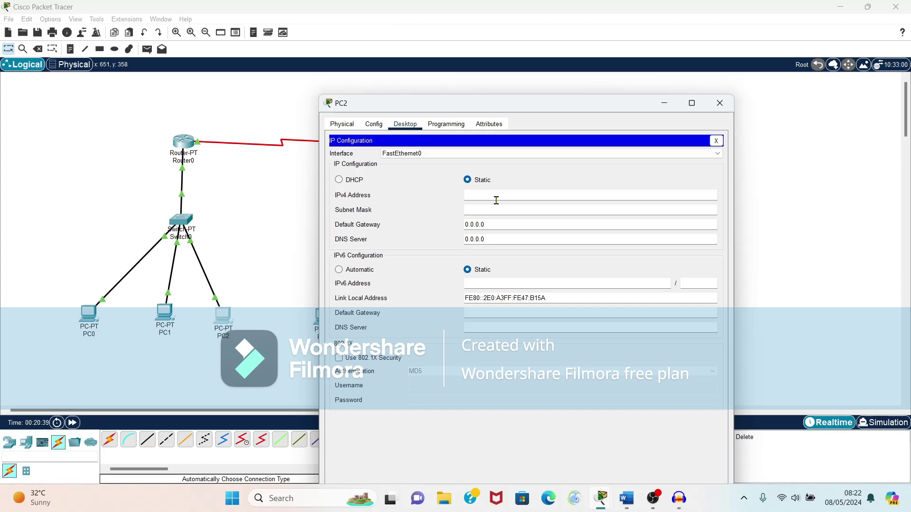
pyautogui.write('10.10.10.4')
pyautogui.click(491, 208)
# Set PC2's IPv4 default gateway to 10.10.10.1 and close its window
pyautogui.press('BackSpace')
pyautogui.press('BackSpace')
pyautogui.press('BackSpace')
pyautogui.press('BackSpace')
pyautogui.press('BackSpace')
pyautogui.write('10.10.10.1')
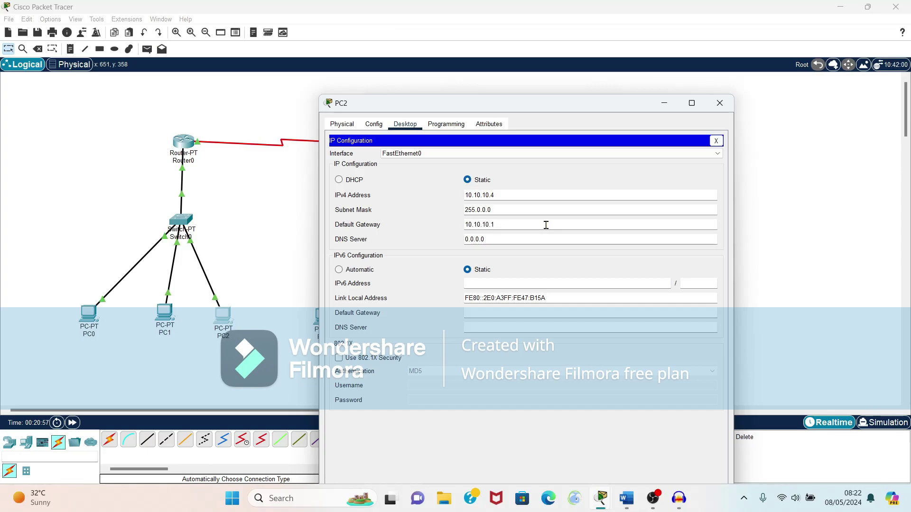
pyautogui.click(719, 105)
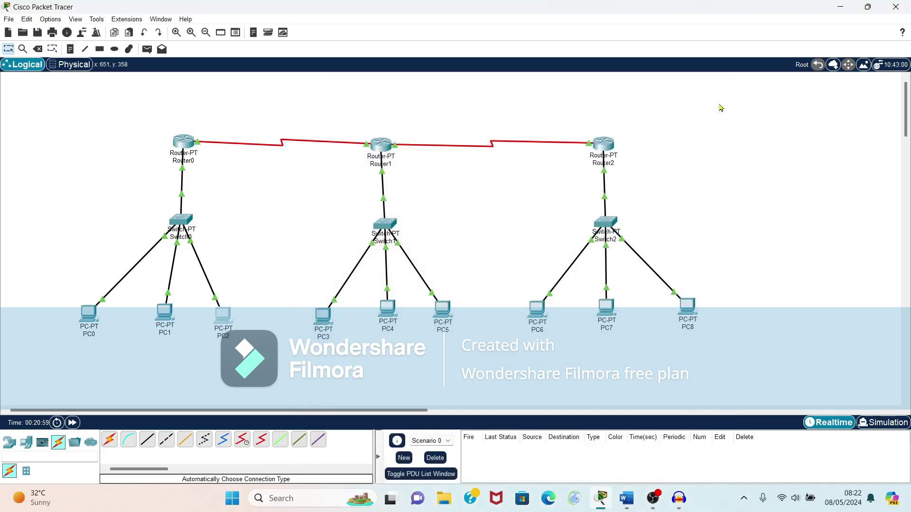
# Assign PC3 the static IPv4 address 20.20.20.2 with subnet mask 255.0.0.0
pyautogui.click(326, 324)
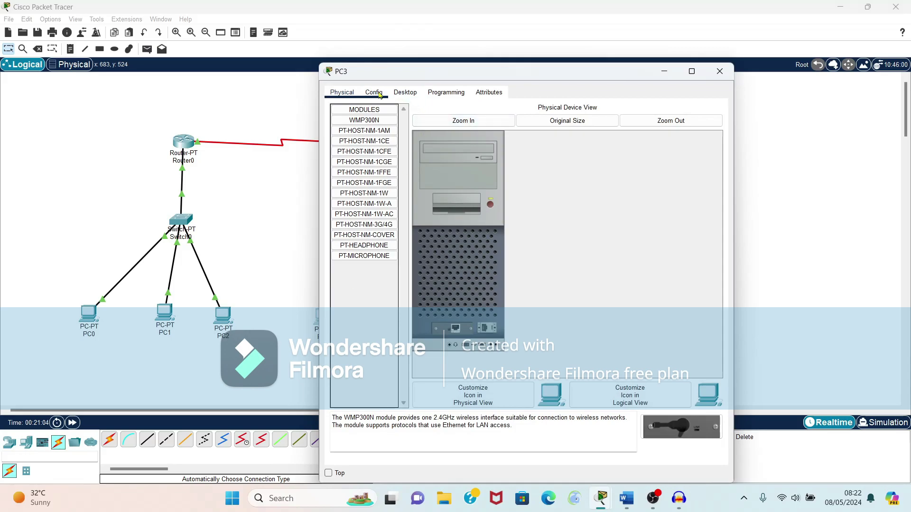
pyautogui.click(396, 93)
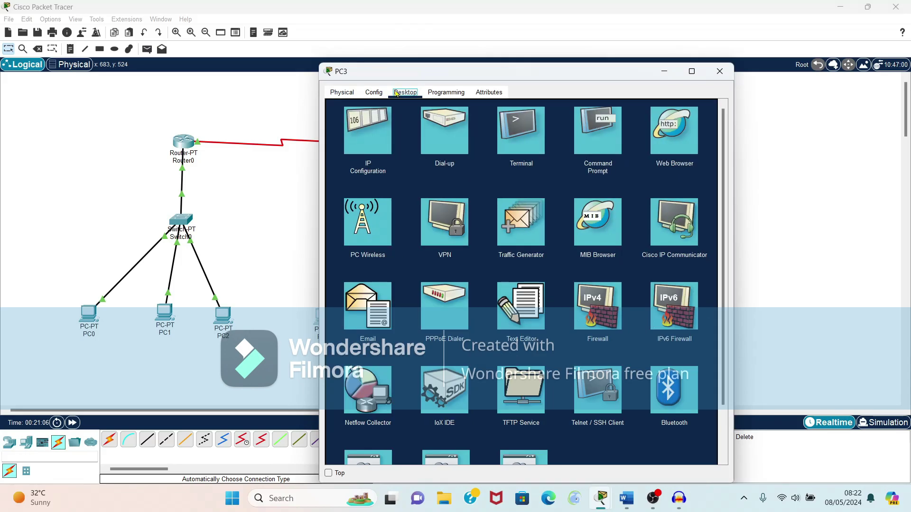
pyautogui.click(363, 131)
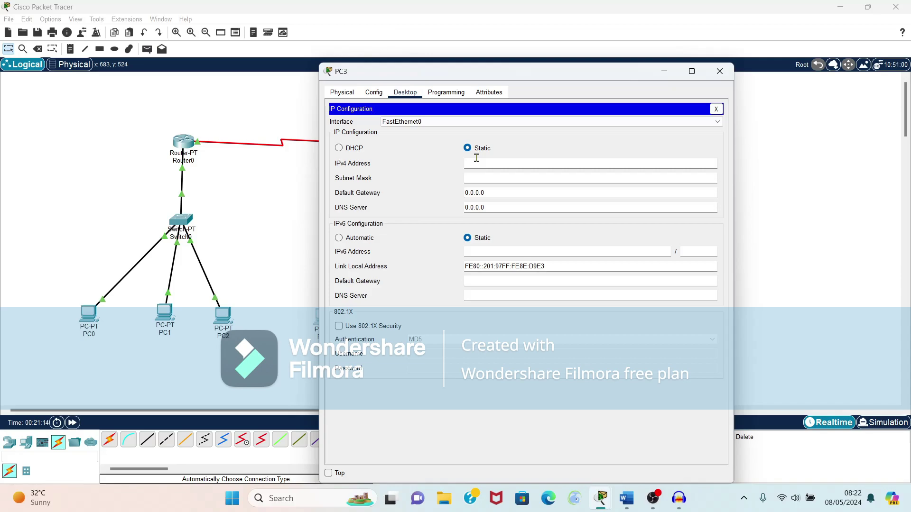
pyautogui.write('20.20.20.2')
pyautogui.click(547, 178)
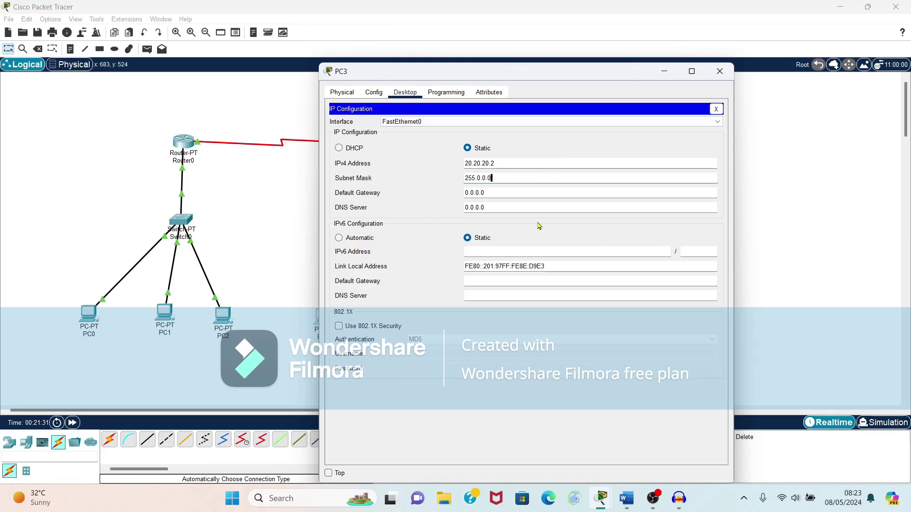
# Set PC3's IPv4 default gateway to 20.20.20.1
pyautogui.click(523, 195)
pyautogui.press('BackSpace')
pyautogui.press('BackSpace')
pyautogui.press('BackSpace')
pyautogui.press('BackSpace')
pyautogui.press('BackSpace')
pyautogui.press('BackSpace')
pyautogui.write('20')
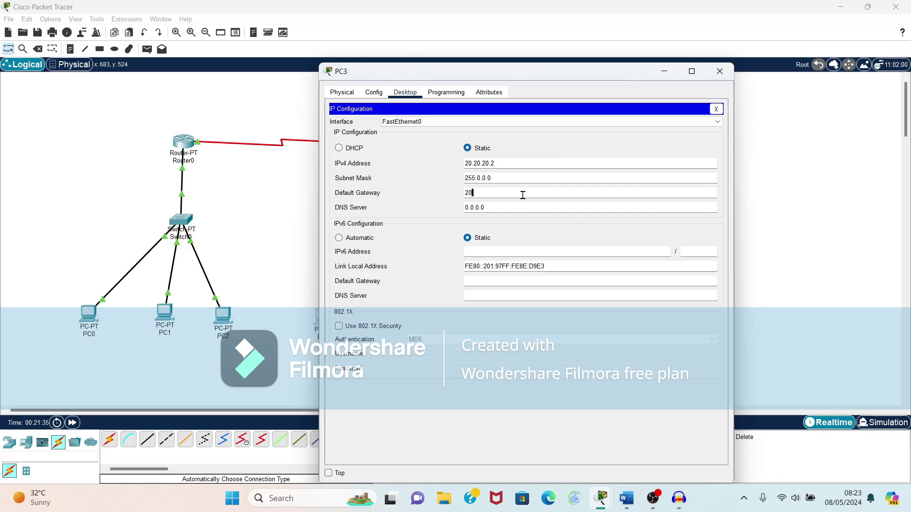
pyautogui.write('.20.20.1')
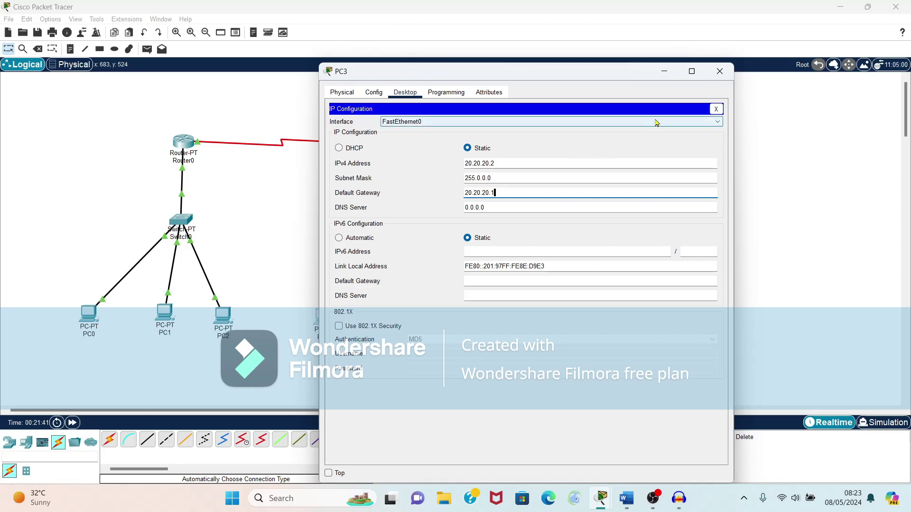
# Review the PC3 to PC5 rows in the Word addressing table, return to Packet Tracer, and close PC3's window
pyautogui.click(627, 497)
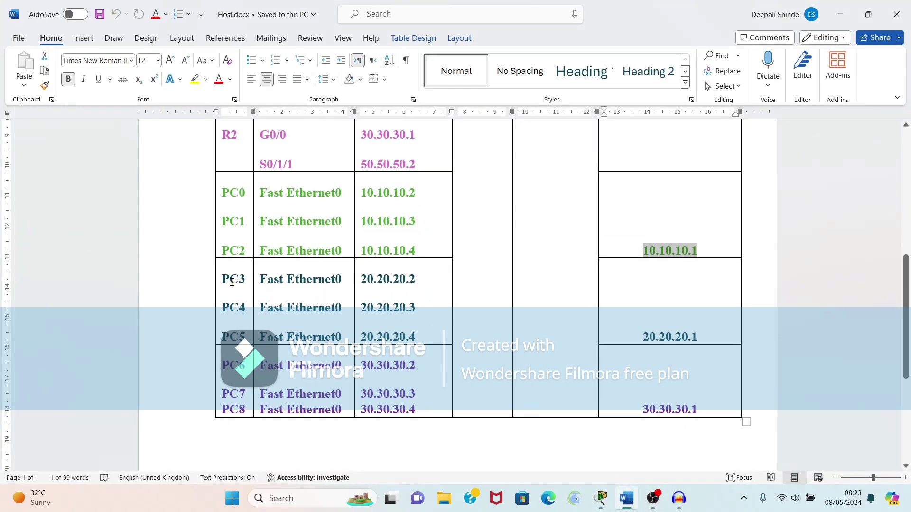
pyautogui.moveTo(221, 276); pyautogui.dragTo(404, 330)
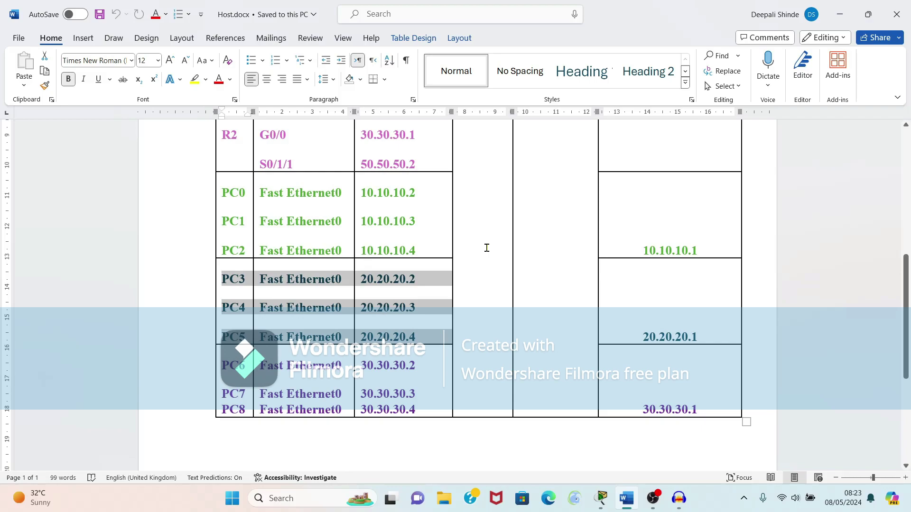
pyautogui.click(839, 14)
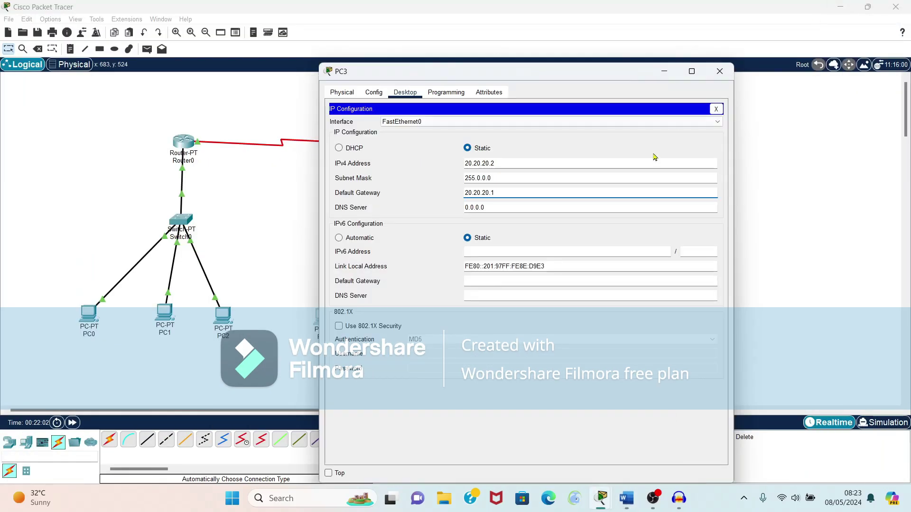
pyautogui.click(720, 72)
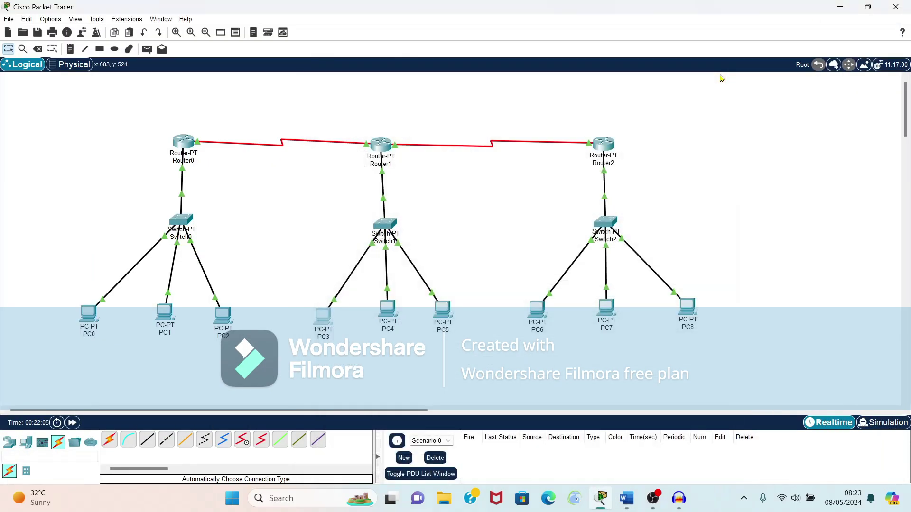
# Assign PC4 the static IPv4 address 20.20.20.3 with subnet mask 255.0.0.0
pyautogui.click(388, 310)
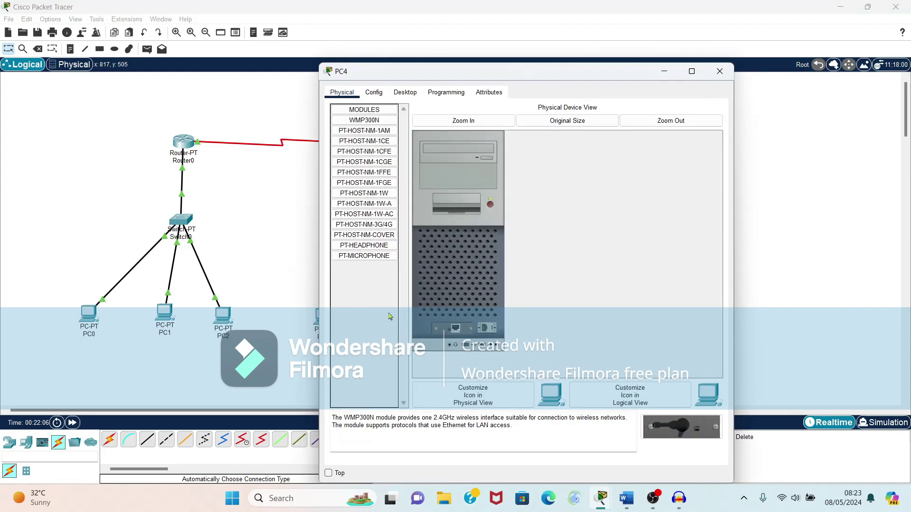
pyautogui.click(403, 95)
pyautogui.click(381, 133)
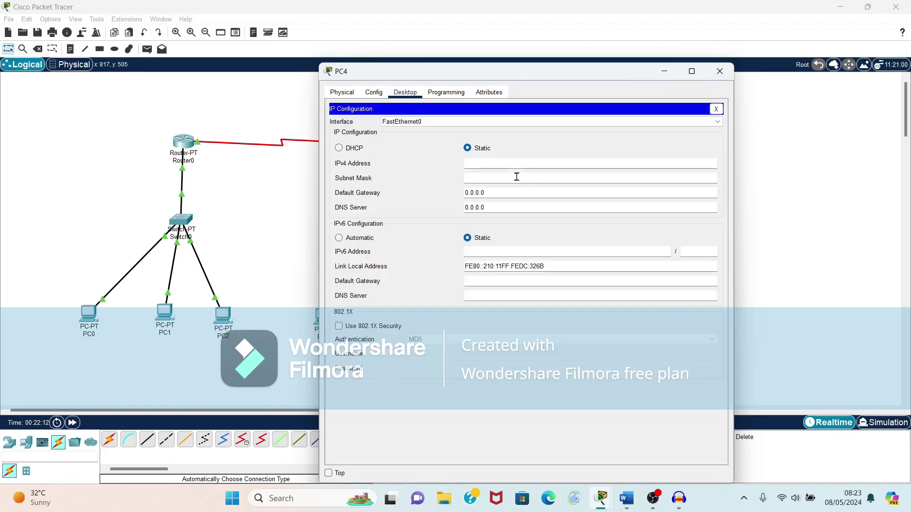
pyautogui.click(505, 162)
pyautogui.write('20')
pyautogui.write('.20')
pyautogui.write('.20')
pyautogui.write('.2')
pyautogui.write('3')
pyautogui.click(493, 177)
# Set PC4's IPv4 default gateway to 20.20.20.1 and close PC4's window
pyautogui.click(513, 196)
pyautogui.press('BackSpace')
pyautogui.press('BackSpace')
pyautogui.press('BackSpace')
pyautogui.press('BackSpace')
pyautogui.press('BackSpace')
pyautogui.write('10.')
pyautogui.press('BackSpace')
pyautogui.press('BackSpace')
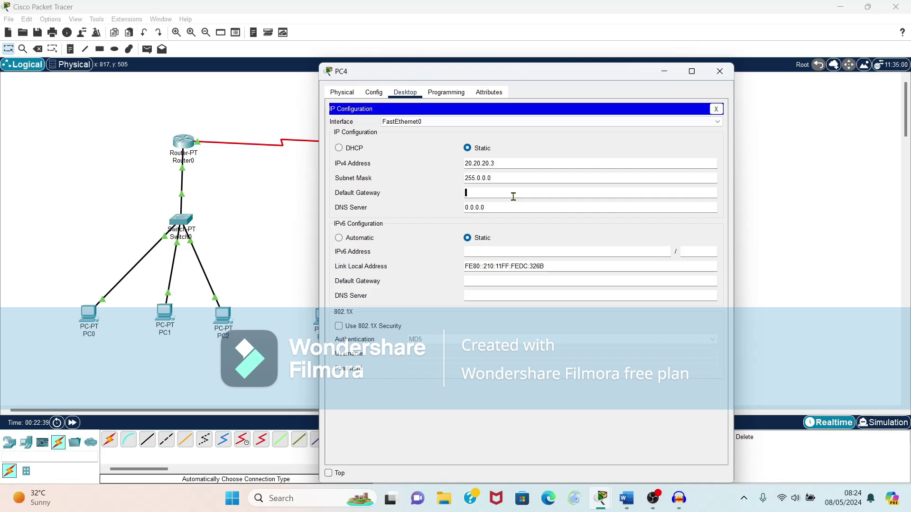
pyautogui.write('20.20.20.1')
pyautogui.click(719, 72)
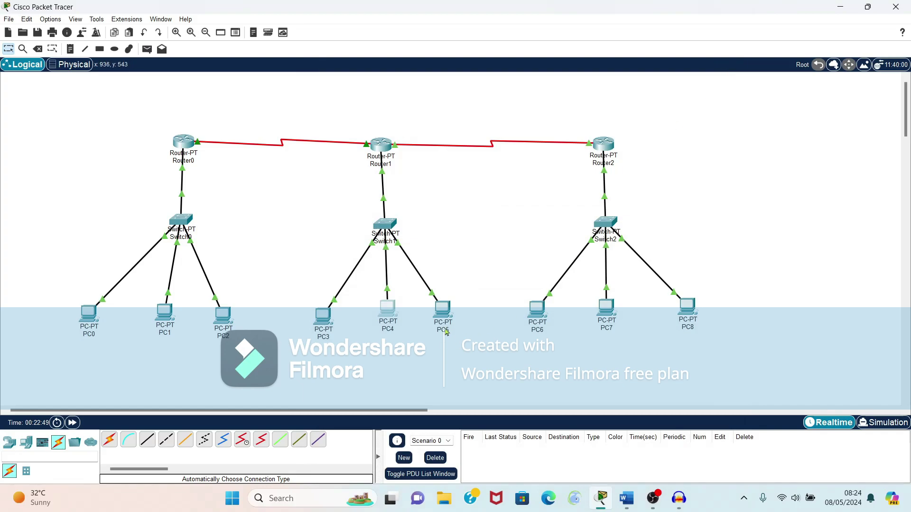
# Assign PC5 the static IPv4 address 20.20.20.4 with subnet mask 255.0.0.0
pyautogui.click(446, 315)
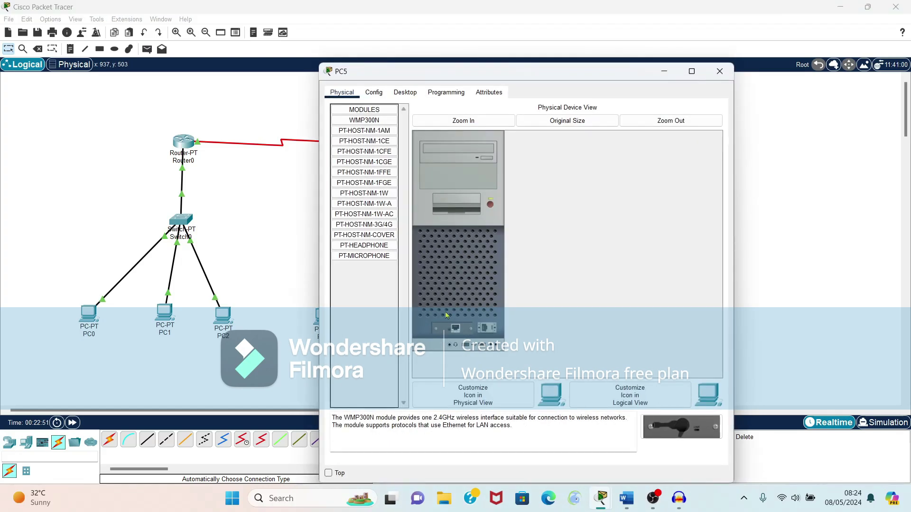
pyautogui.click(398, 95)
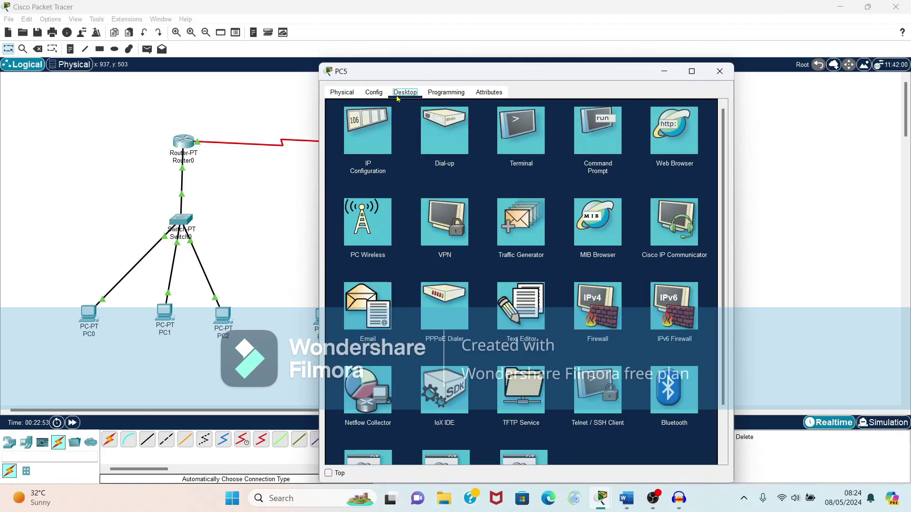
pyautogui.click(374, 143)
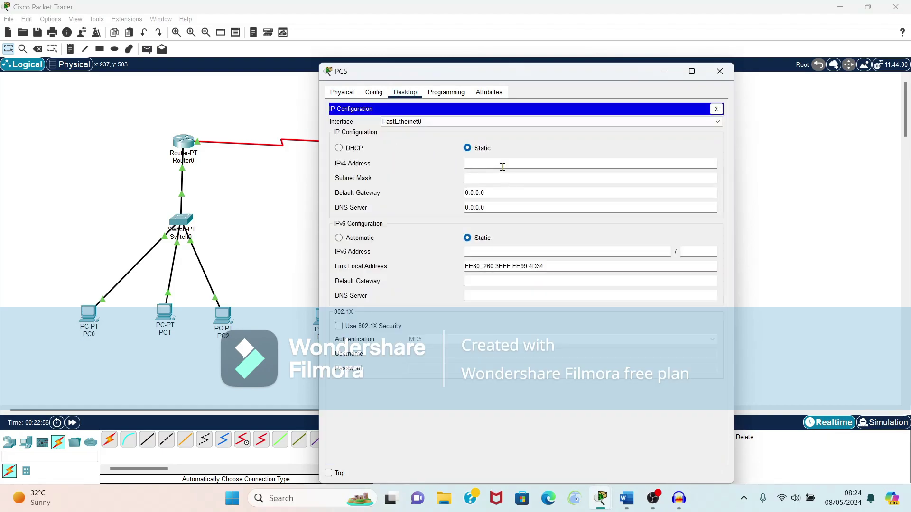
pyautogui.write('20.20.20.4')
pyautogui.click(495, 173)
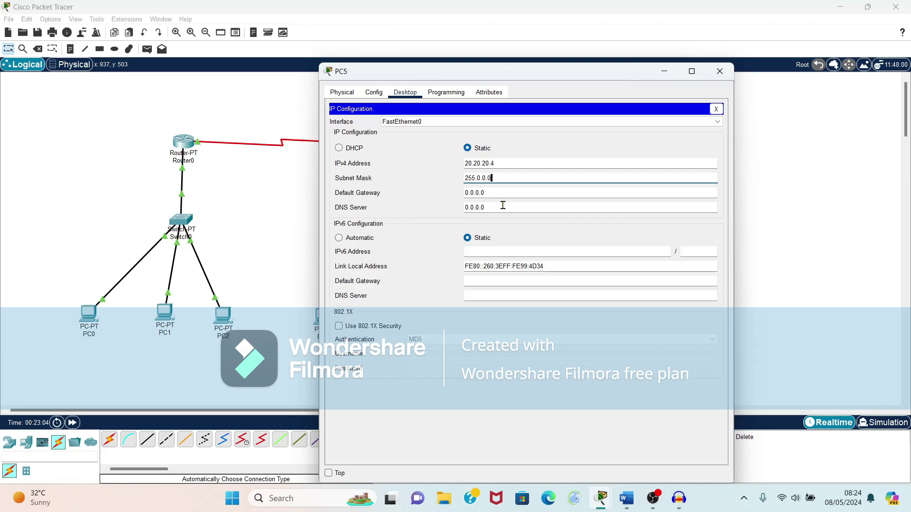
# Set PC5's DNS server to 20.20.20.1 by adapting its copied IPv4 address, and close PC5's window
pyautogui.click(509, 167)
pyautogui.moveTo(509, 166); pyautogui.dragTo(455, 164)
pyautogui.hotkey('ctrl', 'c')
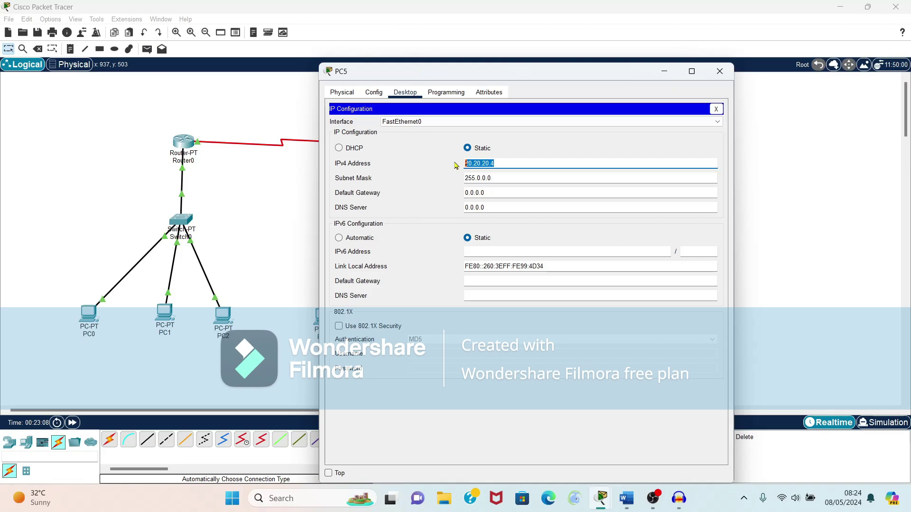
pyautogui.click(496, 209)
pyautogui.press('BackSpace')
pyautogui.press('BackSpace')
pyautogui.press('BackSpace')
pyautogui.press('BackSpace')
pyautogui.press('BackSpace')
pyautogui.press('BackSpace')
pyautogui.press('BackSpace')
pyautogui.hotkey('ctrl', 'v')
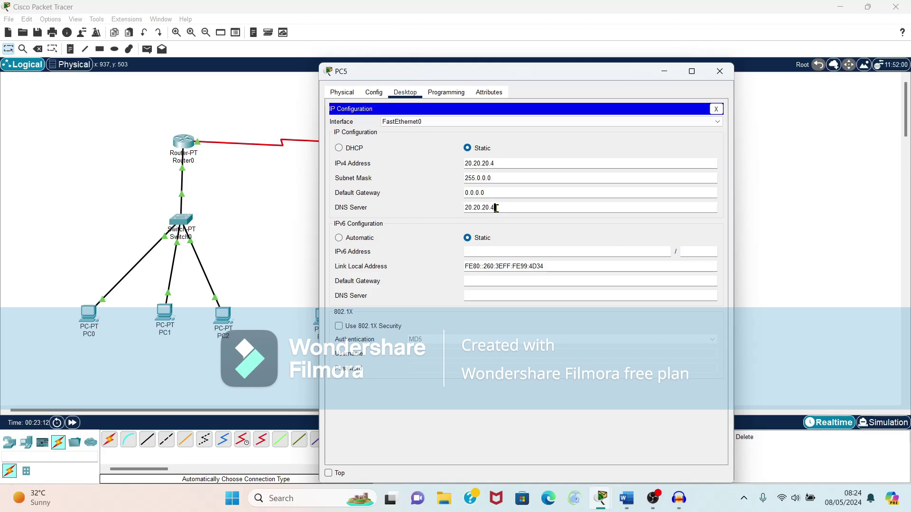
pyautogui.write('1')
pyautogui.click(720, 72)
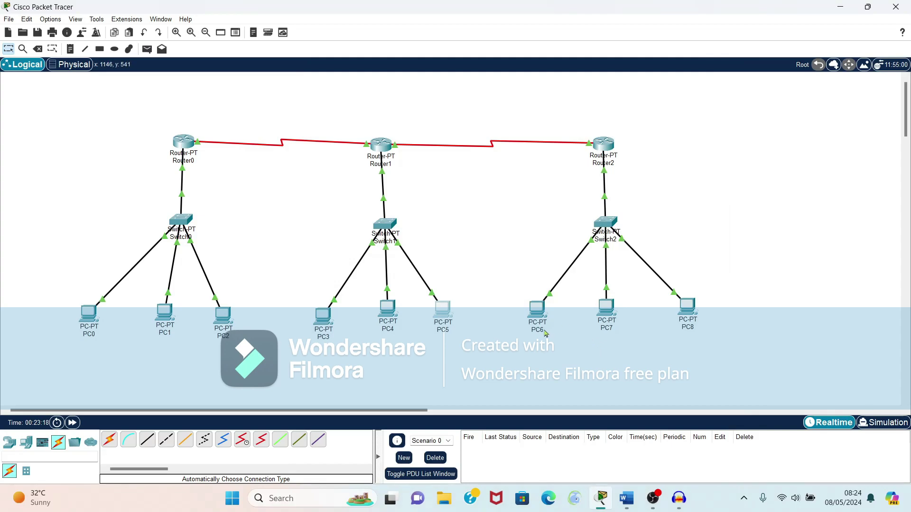
# Open PC6's IP configuration and enter the static IPv4 address 30.30.30.2
pyautogui.click(539, 312)
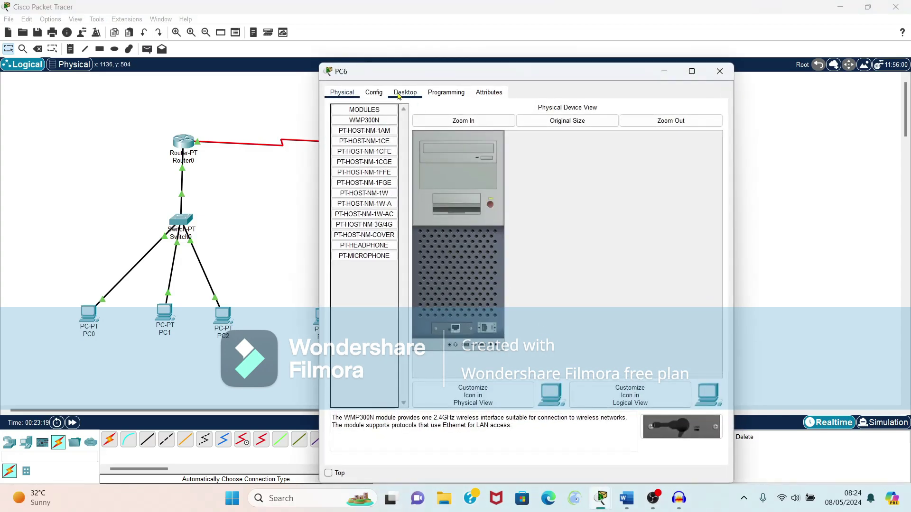
pyautogui.click(403, 93)
pyautogui.click(376, 123)
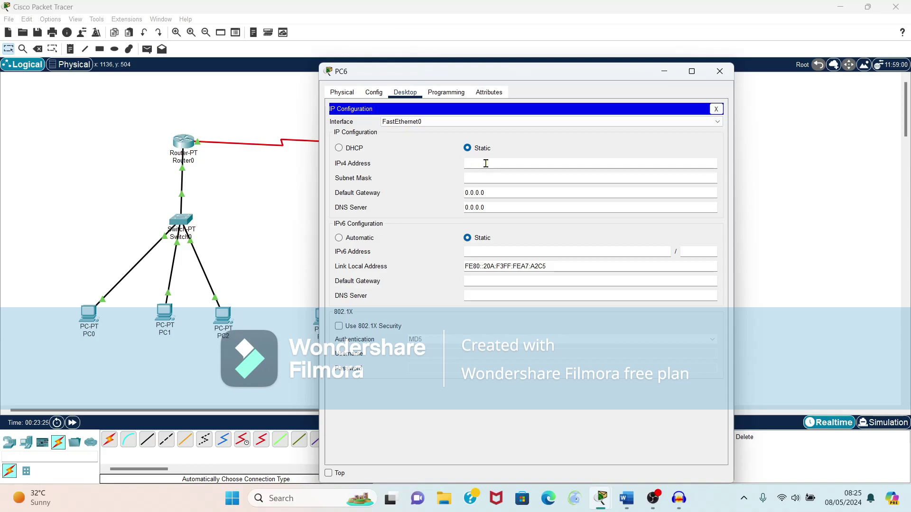
pyautogui.write('30.30.30')
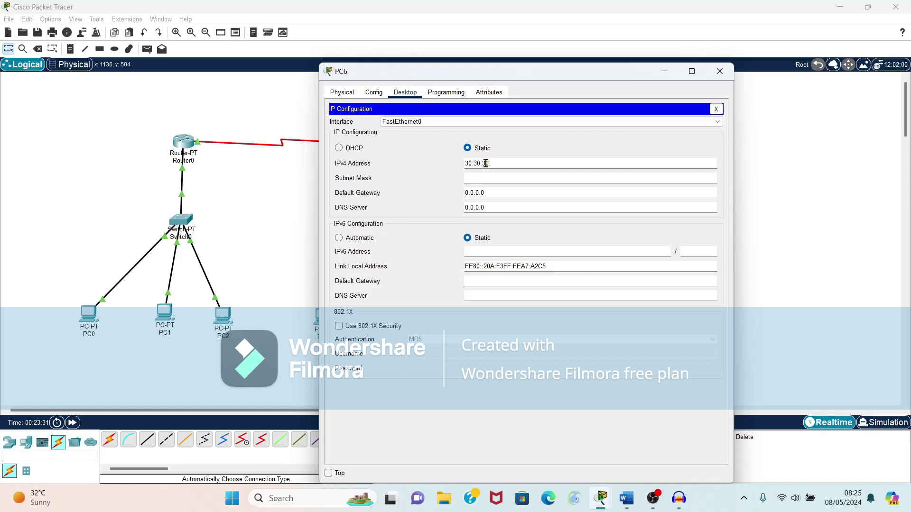
pyautogui.write('.2')
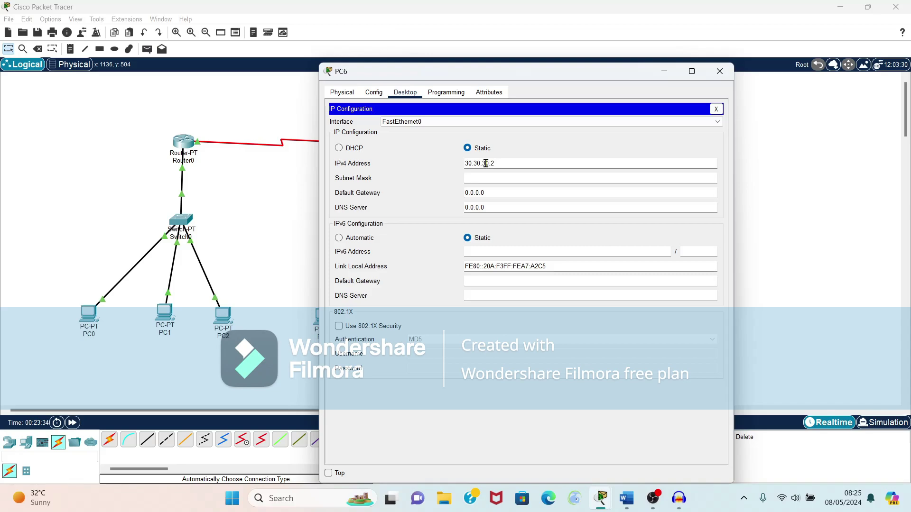
# Check the PC6 to PC8 addresses and their gateway in the Word addressing table, and return to Packet Tracer
pyautogui.click(625, 498)
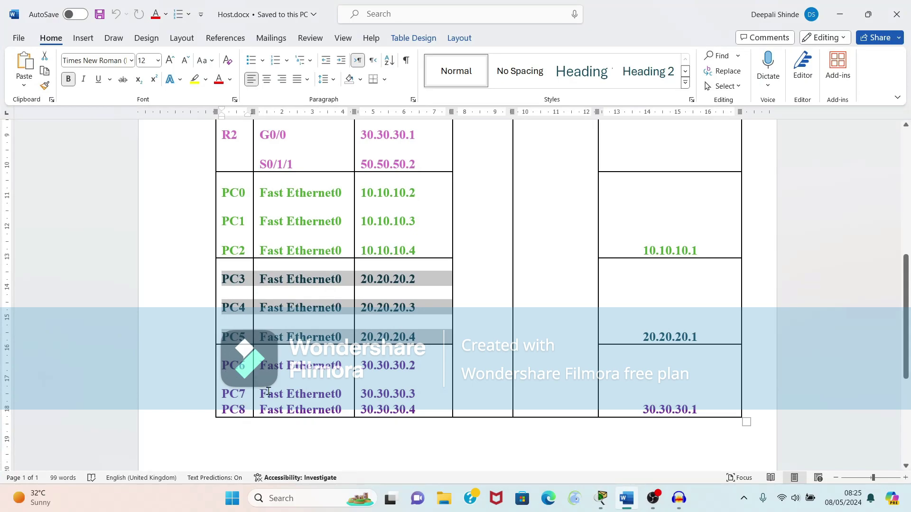
pyautogui.click(361, 382)
pyautogui.moveTo(639, 404); pyautogui.dragTo(711, 406)
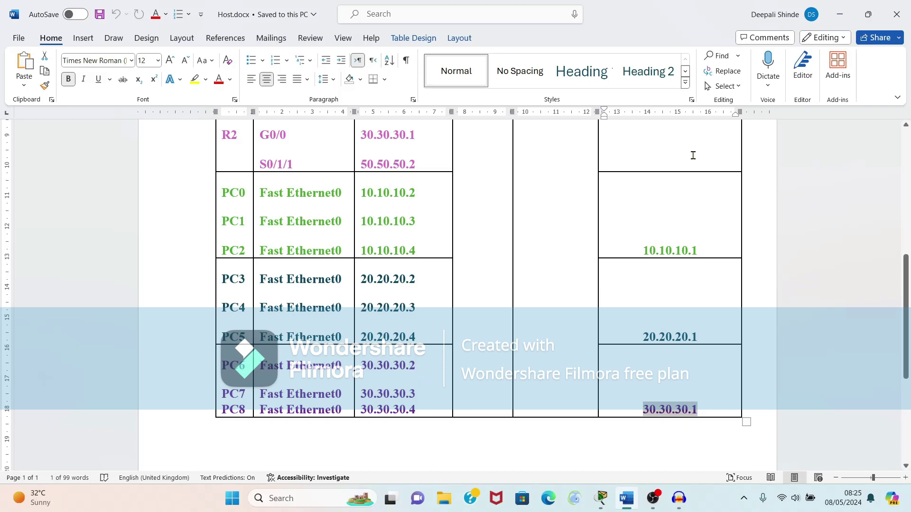
pyautogui.click(843, 16)
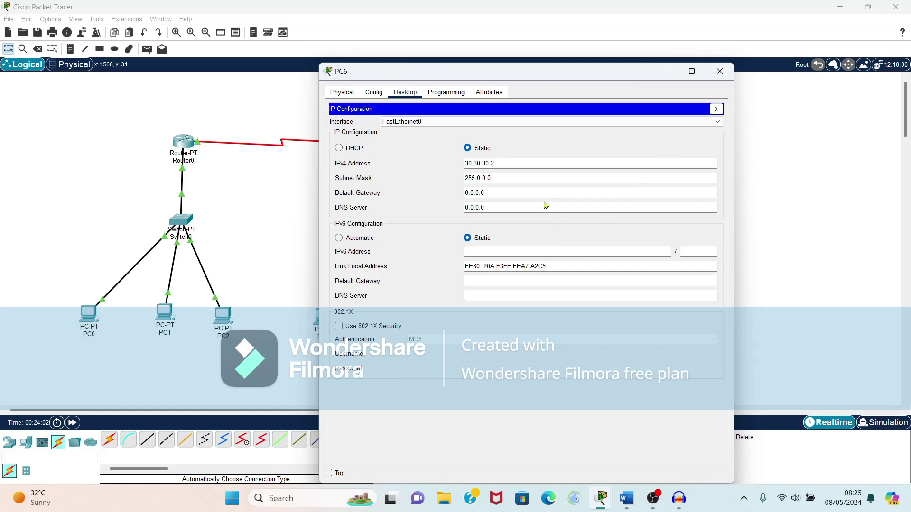
# Set PC6's IPv4 default gateway to 30.30.30.1 by adapting its copied IPv4 address, and close PC6's window
pyautogui.moveTo(509, 167); pyautogui.dragTo(464, 164)
pyautogui.hotkey('ctrl', 'c')
pyautogui.click(501, 194)
pyautogui.press('BackSpace')
pyautogui.press('BackSpace')
pyautogui.press('BackSpace')
pyautogui.press('BackSpace')
pyautogui.press('BackSpace')
pyautogui.press('BackSpace')
pyautogui.press('BackSpace')
pyautogui.hotkey('ctrl', 'v')
pyautogui.press('BackSpace')
pyautogui.write('1')
pyautogui.moveTo(500, 194); pyautogui.dragTo(456, 196)
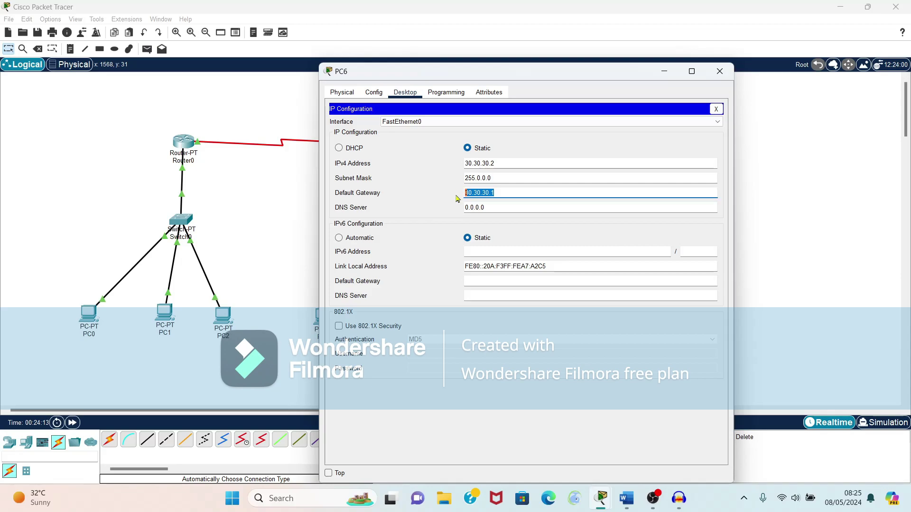
pyautogui.click(719, 71)
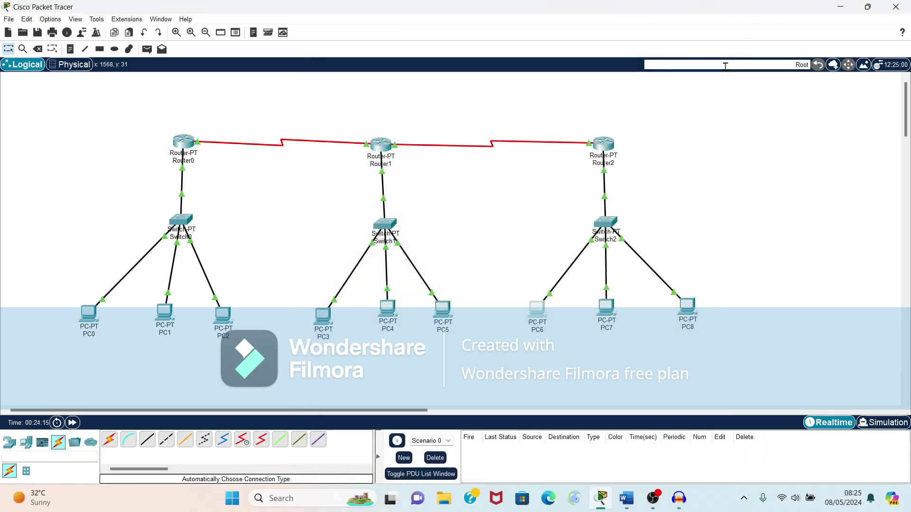
# Assign PC7 the static IPv4 address 30.30.30.3 with subnet mask 255.0.0.0
pyautogui.click(608, 309)
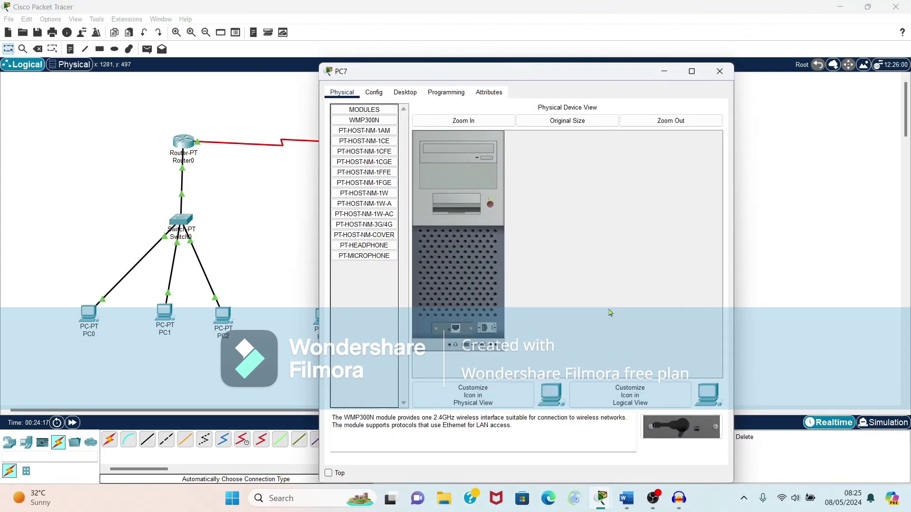
pyautogui.click(404, 93)
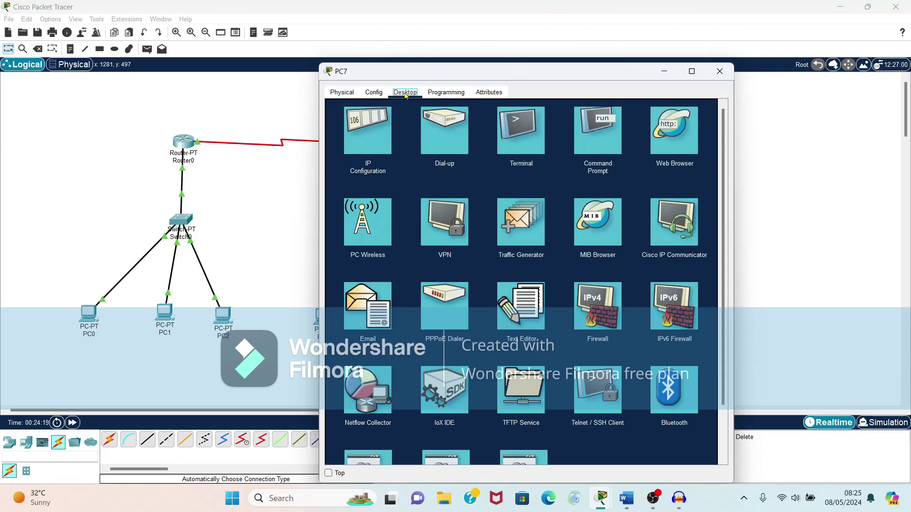
pyautogui.click(719, 71)
pyautogui.click(609, 304)
pyautogui.click(368, 124)
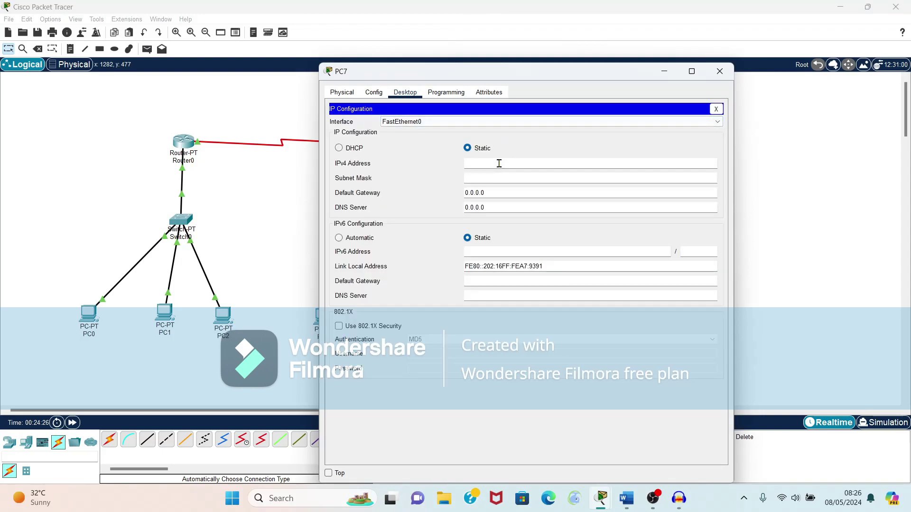
pyautogui.write('30.30.30.13')
pyautogui.click(492, 178)
# Set PC7's IPv4 default gateway to 30.30.30.1 and close PC7's window
pyautogui.moveTo(491, 194); pyautogui.dragTo(437, 202)
pyautogui.write('30.30.30.1')
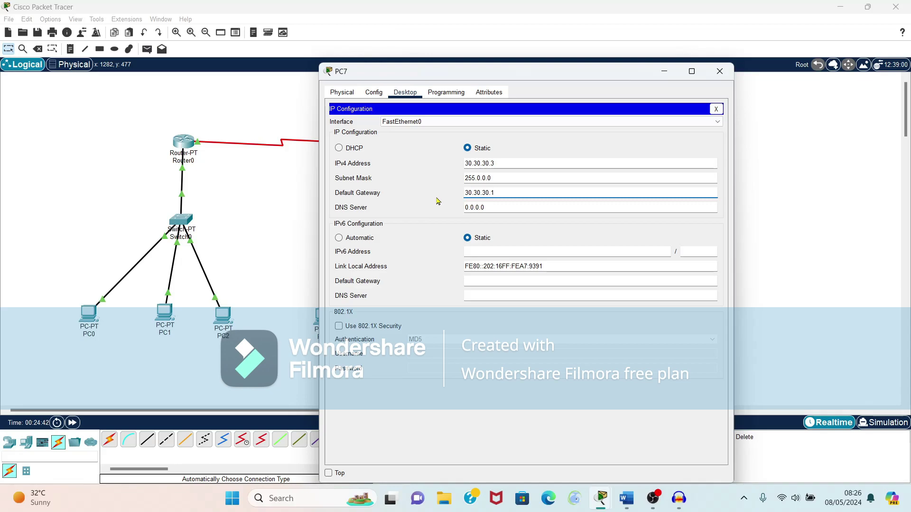
pyautogui.click(717, 72)
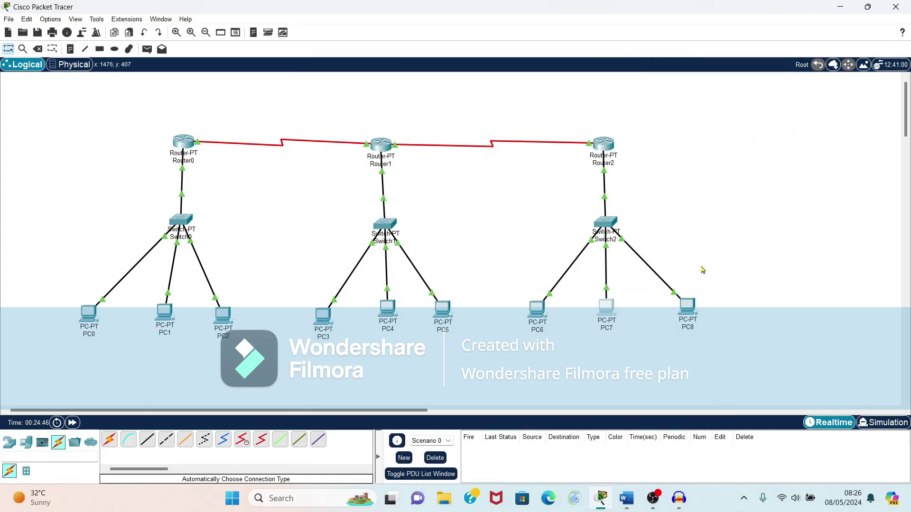
# Assign PC8 the static IPv4 address 30.30.30.4 with subnet mask 255.0.0.0
pyautogui.click(686, 313)
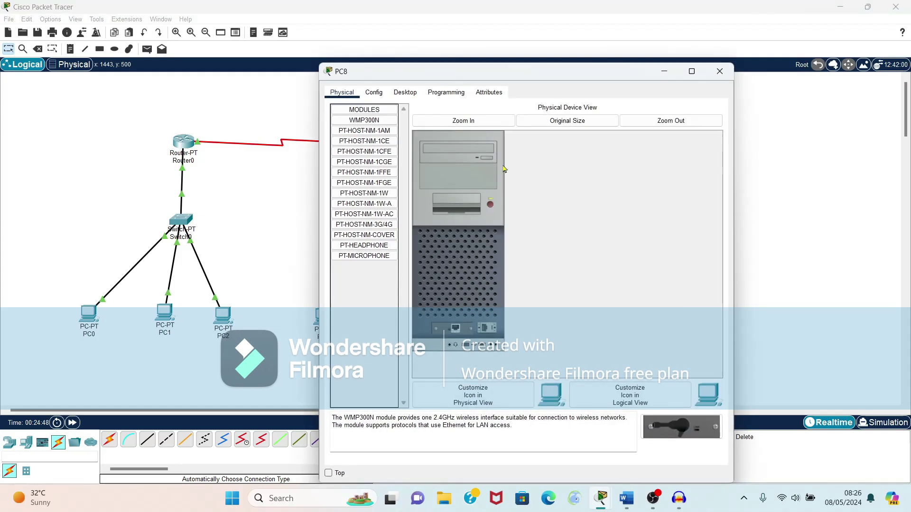
pyautogui.click(404, 92)
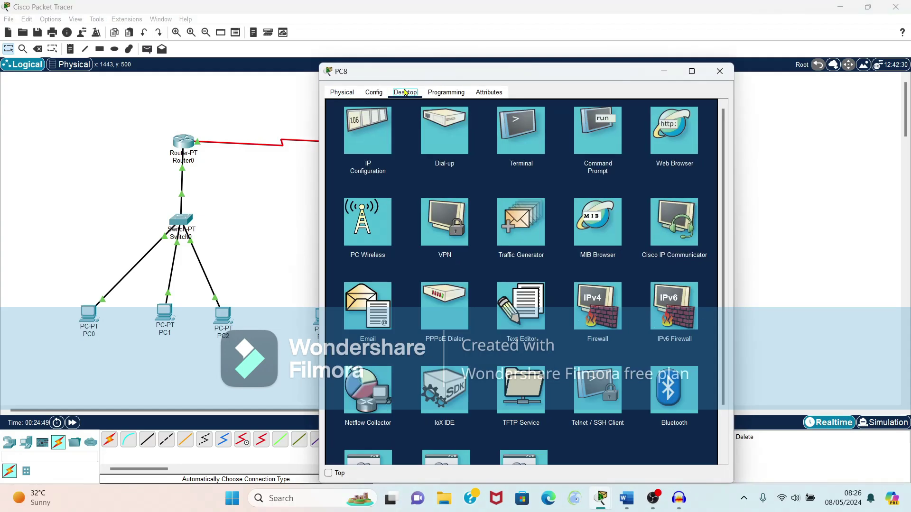
pyautogui.click(365, 140)
pyautogui.click(496, 163)
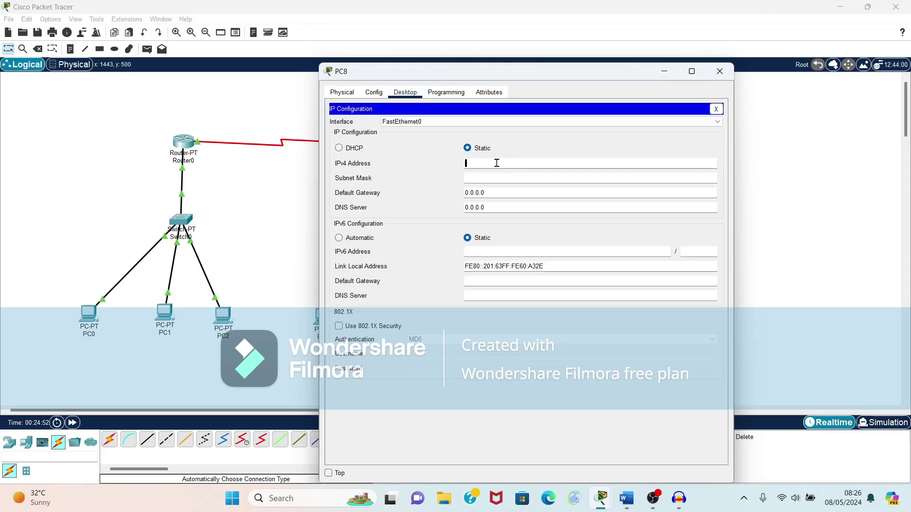
pyautogui.write('30.30.30.14')
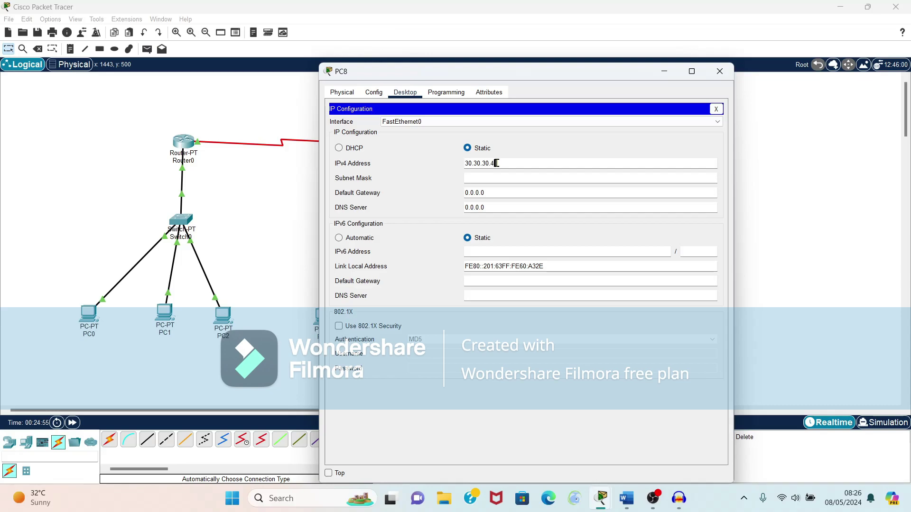
pyautogui.click(487, 176)
# Set PC8's IPv4 default gateway to 30.30.30.1 and close PC8's window
pyautogui.moveTo(495, 191); pyautogui.dragTo(407, 197)
pyautogui.write('30.30.30.1')
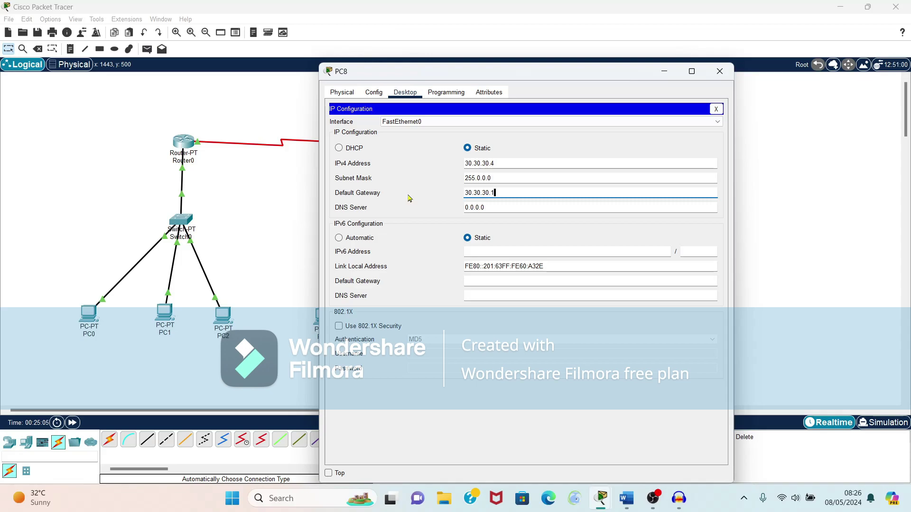
pyautogui.click(719, 72)
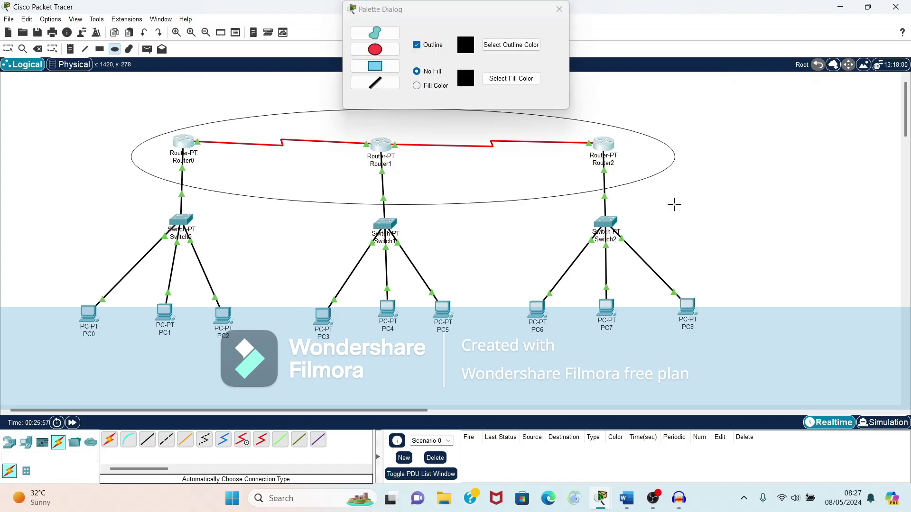
# Finish an unfilled, black-outlined ellipse around Router0, Router1 and Router2, and close the drawing palette
pyautogui.moveTo(673, 203); pyautogui.dragTo(670, 207)
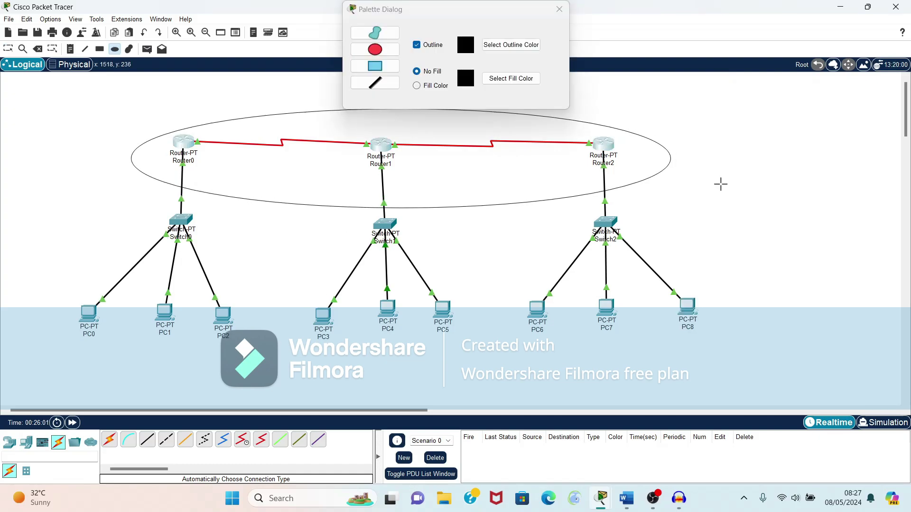
pyautogui.click(559, 9)
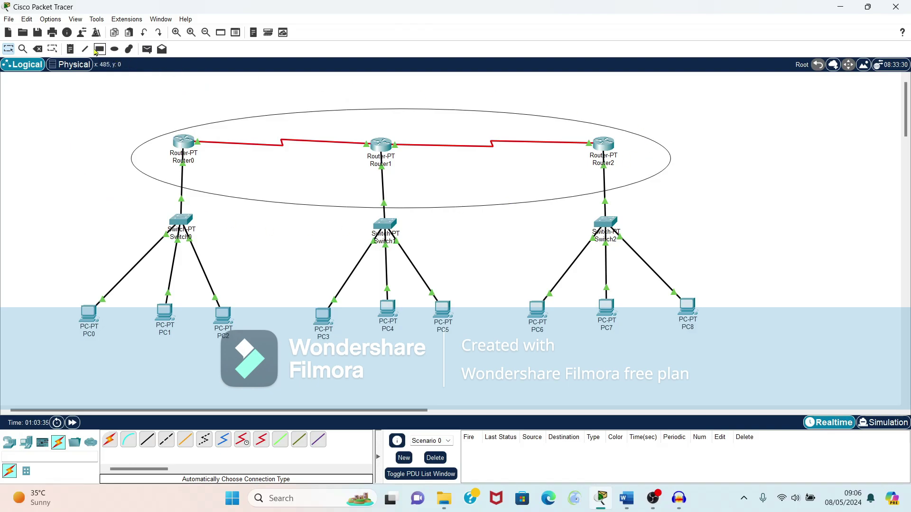
# Place a text note reading AS1 on the ellipse's upper edge near Router0
pyautogui.click(70, 49)
pyautogui.click(215, 115)
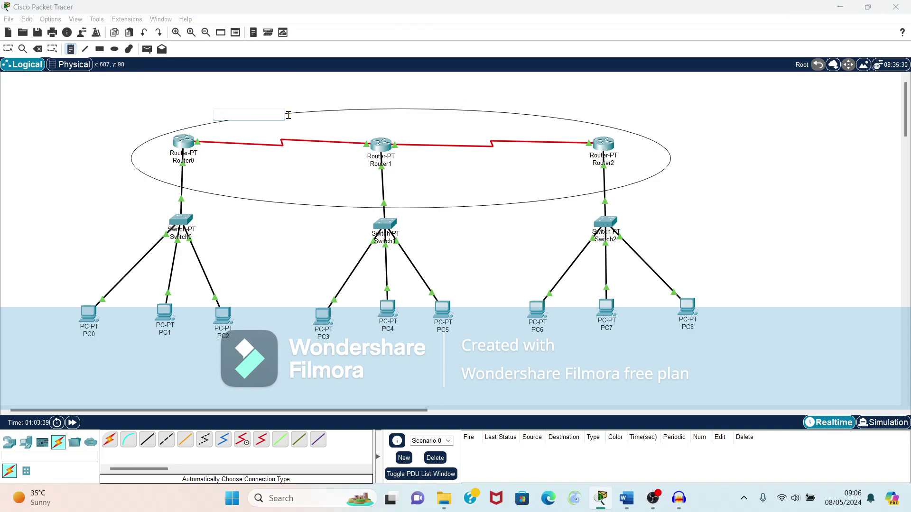
pyautogui.write('AS1')
pyautogui.click(323, 101)
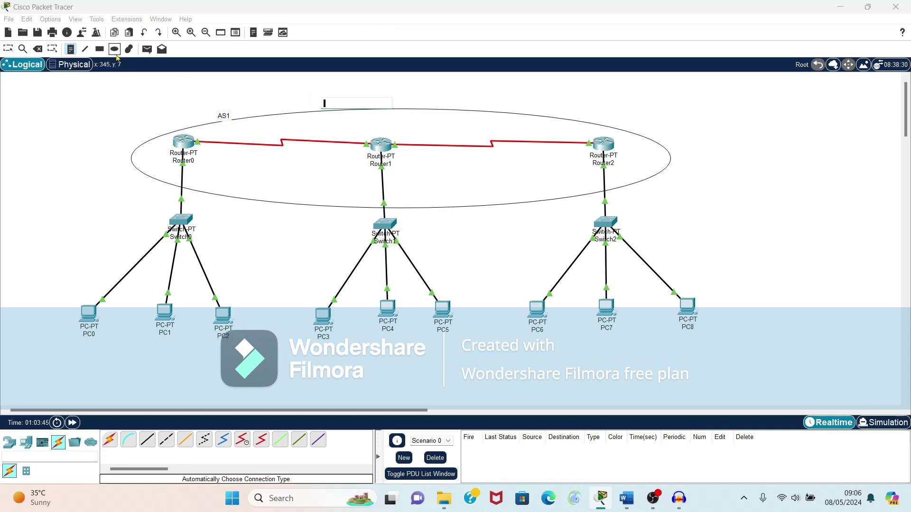
# Place a text note reading area 0 inside the ellipse, just above the serial link beside Router1
pyautogui.click(71, 52)
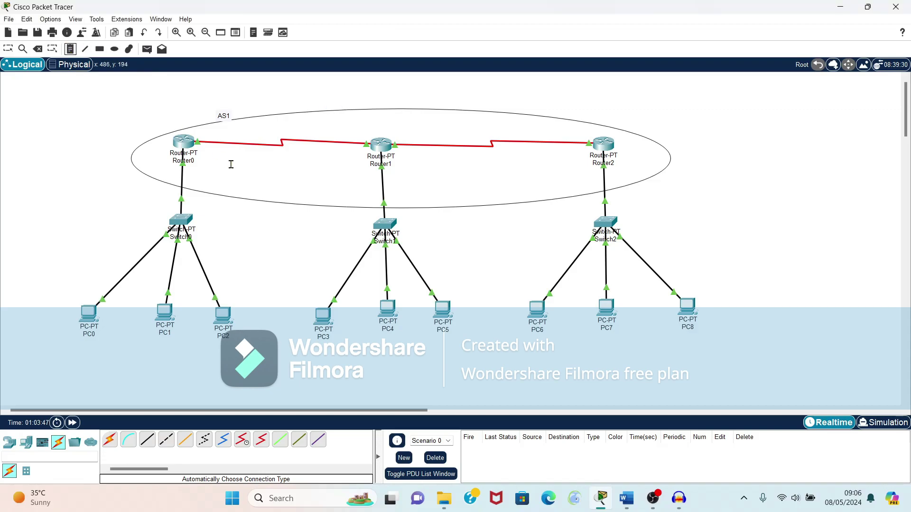
pyautogui.click(343, 130)
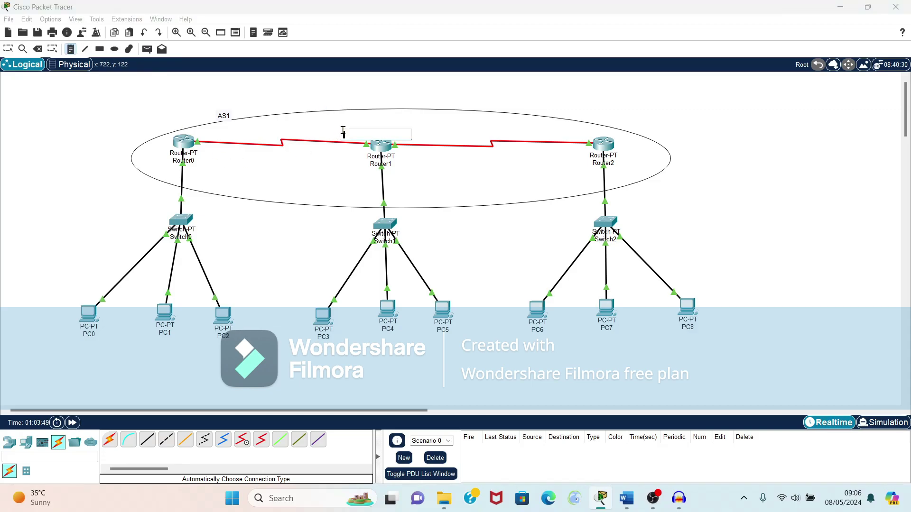
pyautogui.write('area 0')
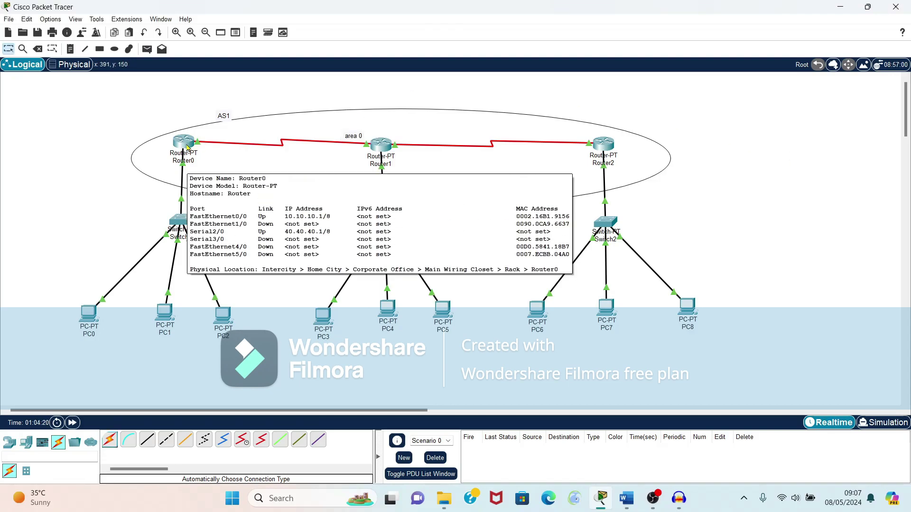
# Open Router0's command line and enter global configuration mode with enable and configure terminal
pyautogui.click(187, 148)
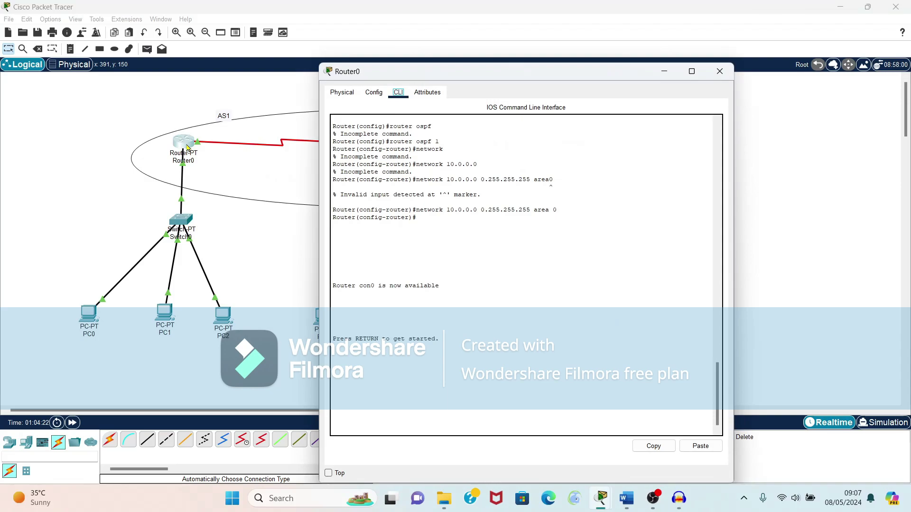
pyautogui.press('Return')
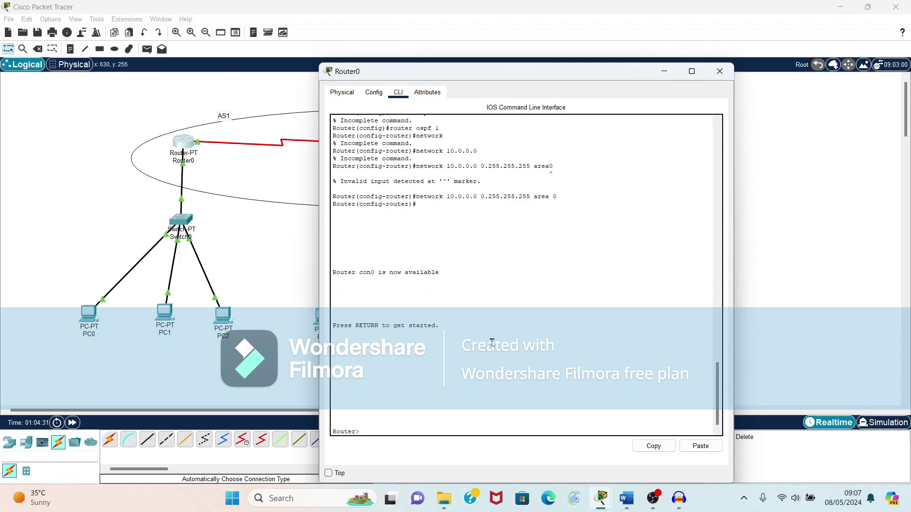
pyautogui.write('e')
pyautogui.write('nable')
pyautogui.press('Return')
pyautogui.write('co')
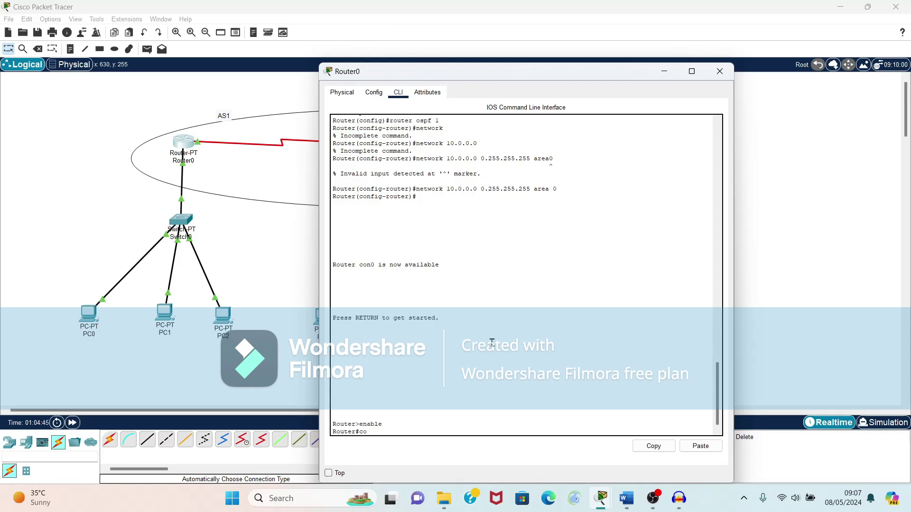
pyautogui.write('nfigure term')
pyautogui.write('inal')
pyautogui.press('Return')
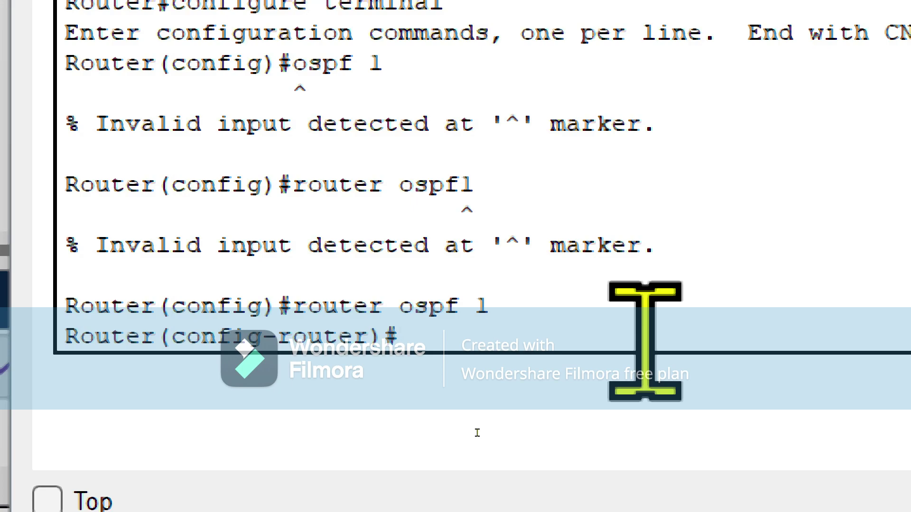
# Advertise network 10.0.0.0 with wildcard mask 0.255.255.255 in area 0 under Router0's OSPF process 1
pyautogui.write('networ')
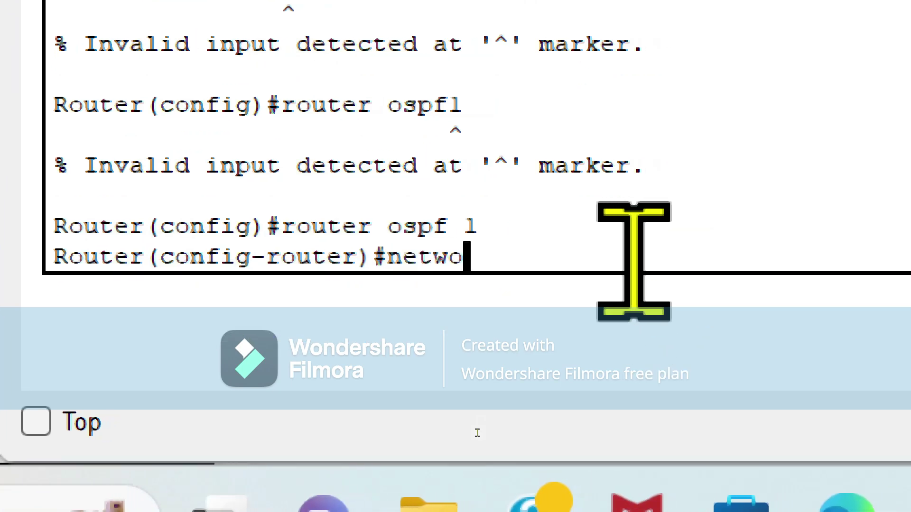
pyautogui.write('k')
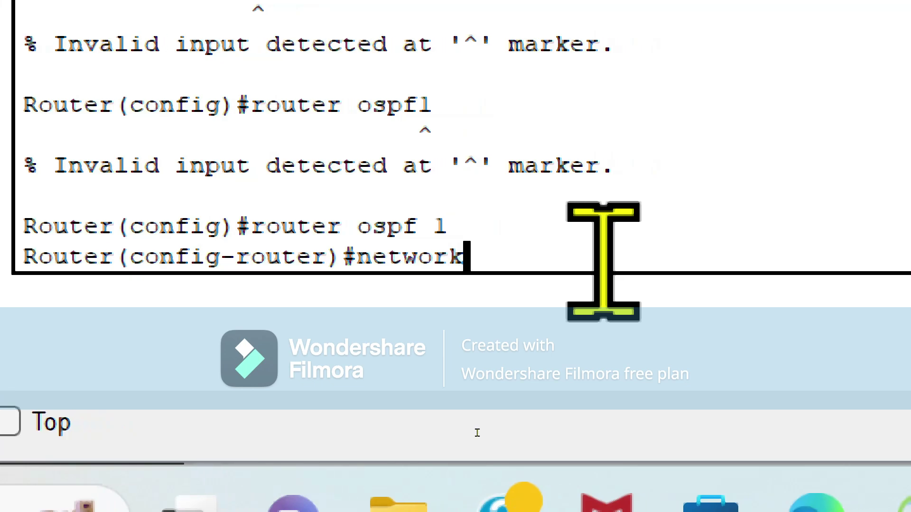
pyautogui.write(' 10.')
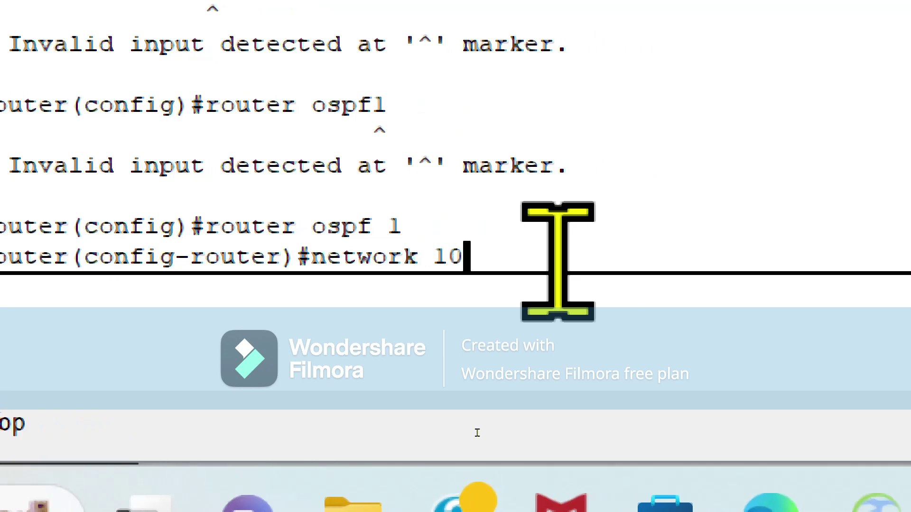
pyautogui.write('0.0')
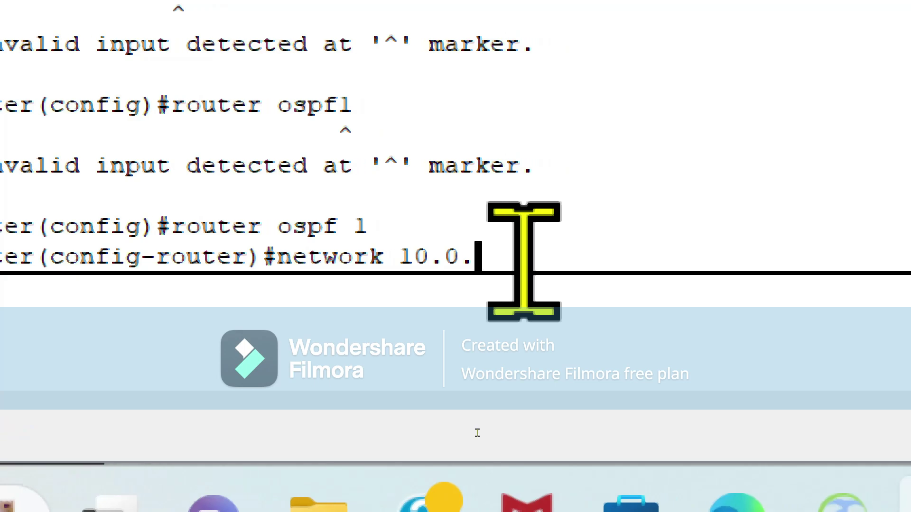
pyautogui.write('.')
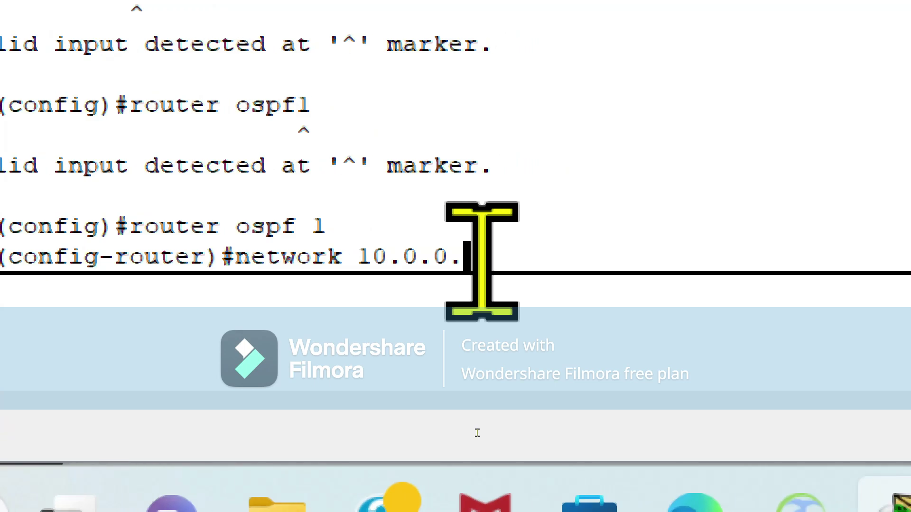
pyautogui.write('0')
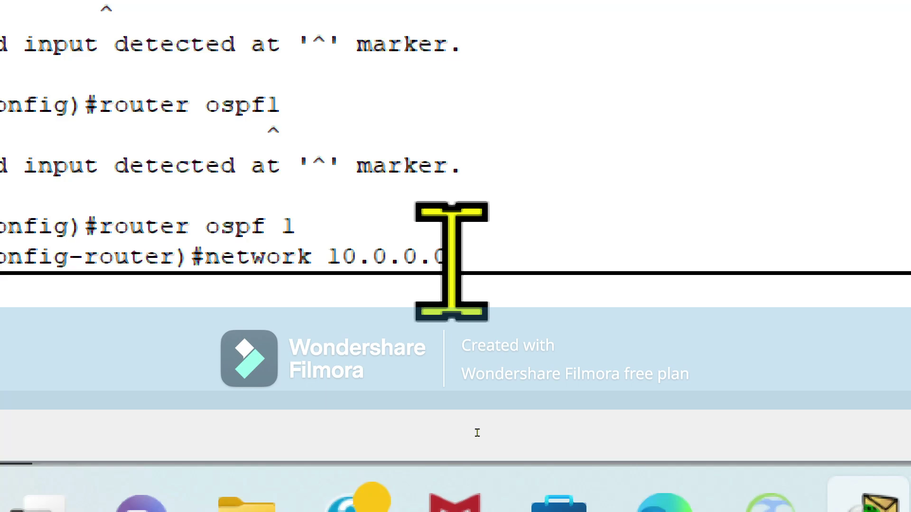
pyautogui.write('0.2')
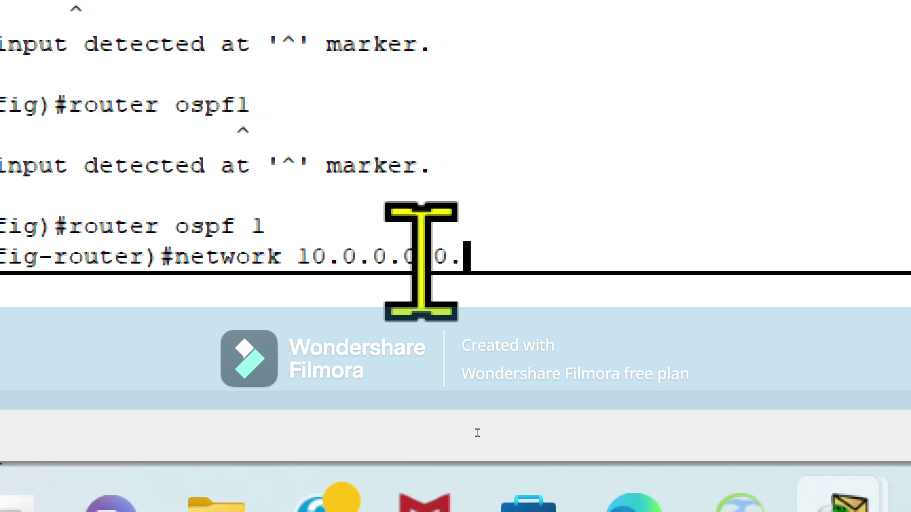
pyautogui.write('55.255')
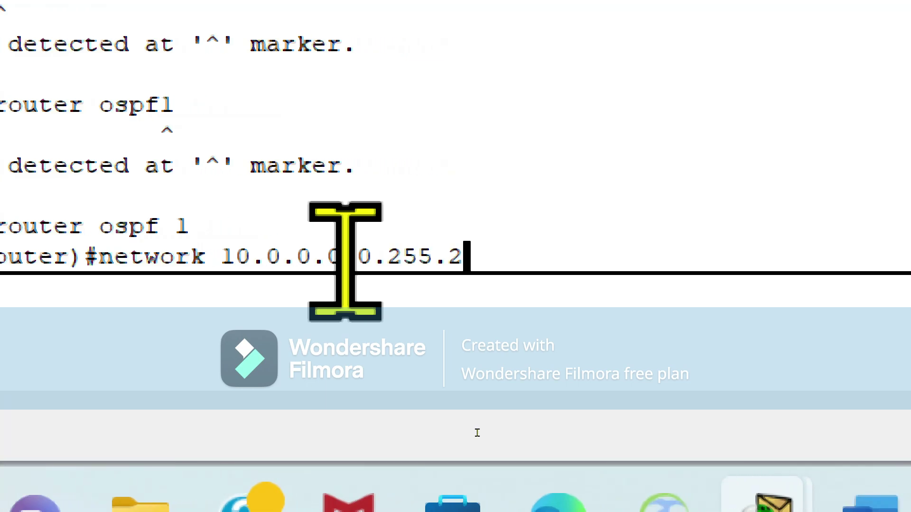
pyautogui.write('.255')
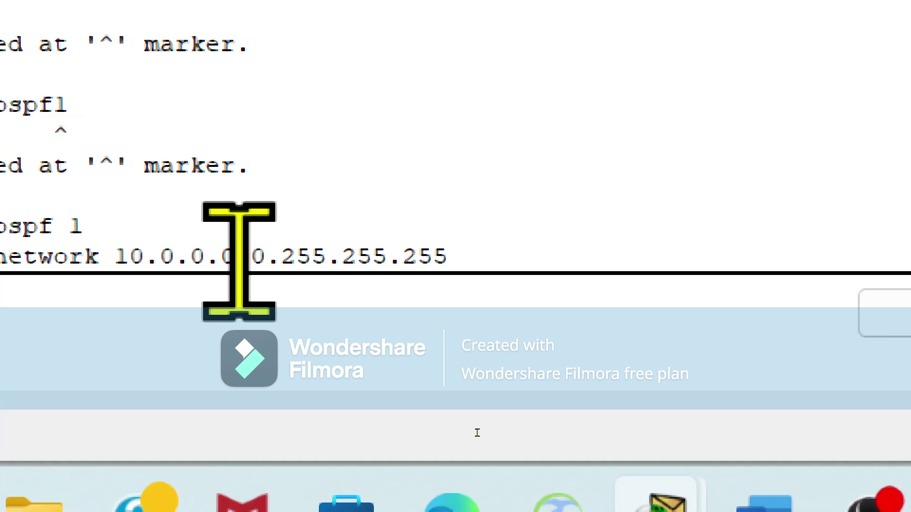
pyautogui.write(' area')
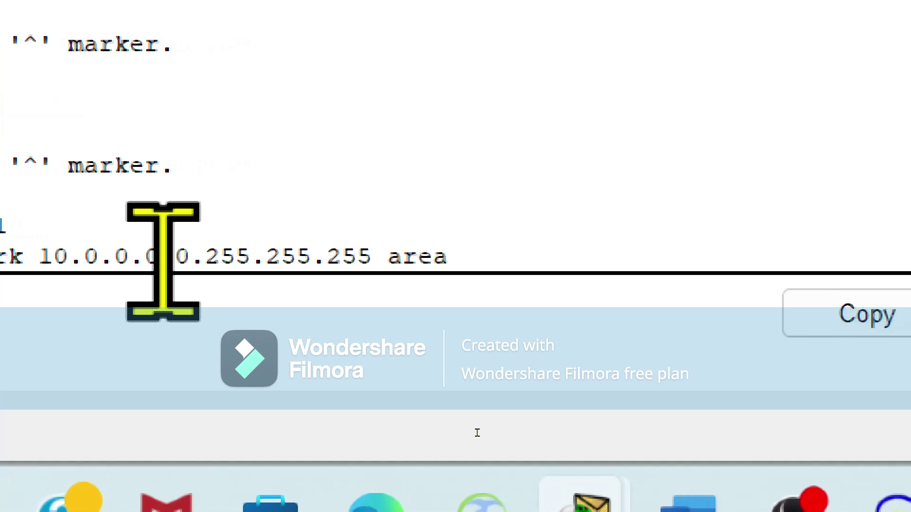
pyautogui.write(' 0')
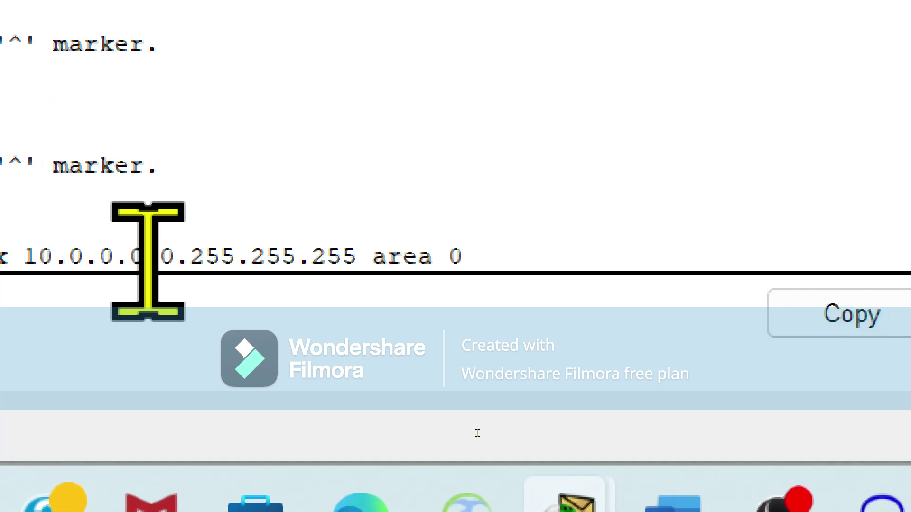
pyautogui.press('Return')
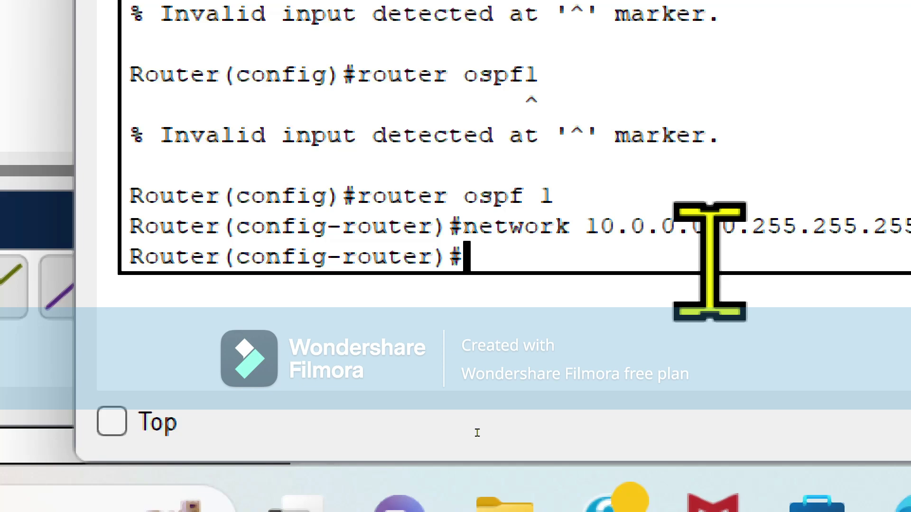
# Reuse the previous network command to advertise 20.0.0.0 with wildcard mask 0.255.255.255 in area 0 on Router0
pyautogui.press('Up')
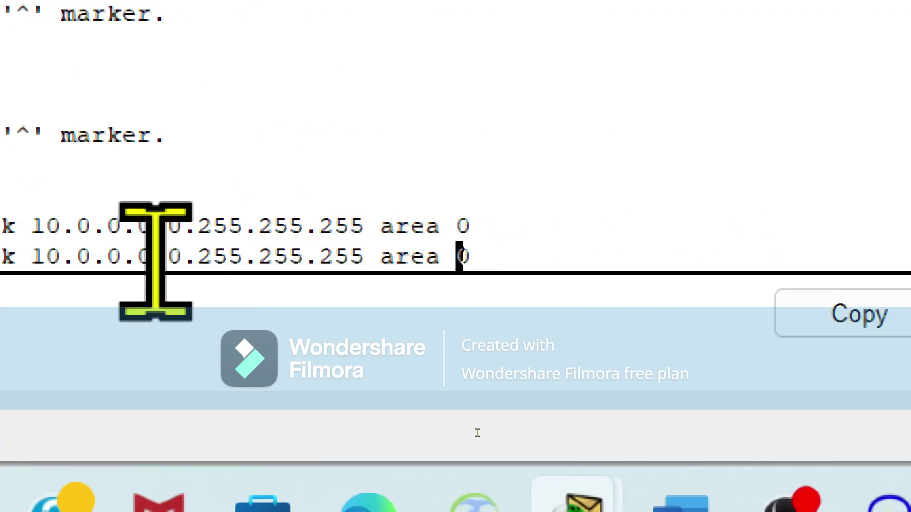
pyautogui.press('Left')
pyautogui.press('Left')
pyautogui.press('Left')
pyautogui.press('Left')
pyautogui.press('Left')
pyautogui.press('Left')
pyautogui.press('Left')
pyautogui.press('Left')
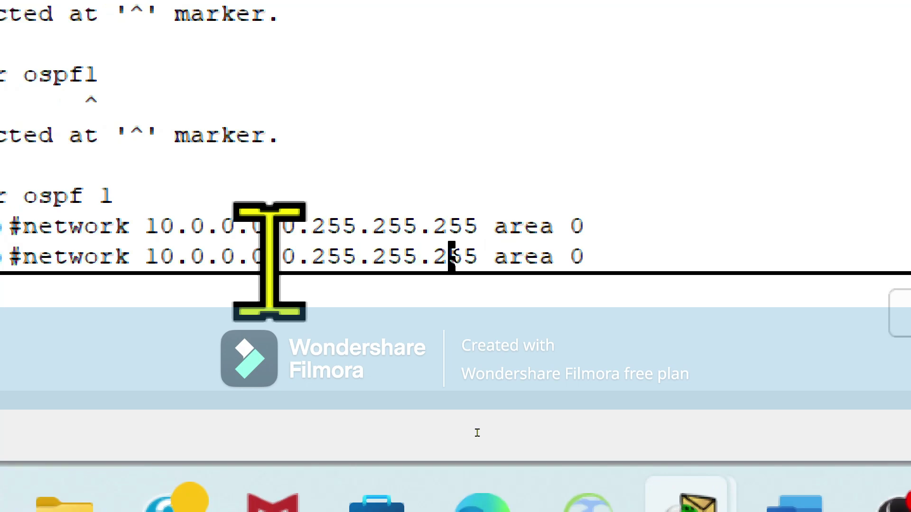
pyautogui.press('Left')
pyautogui.press('Left')
pyautogui.press('Left')
pyautogui.press('Left')
pyautogui.press('Left')
pyautogui.press('Left')
pyautogui.press('Left')
pyautogui.press('Left')
pyautogui.press('Left')
pyautogui.press('Left')
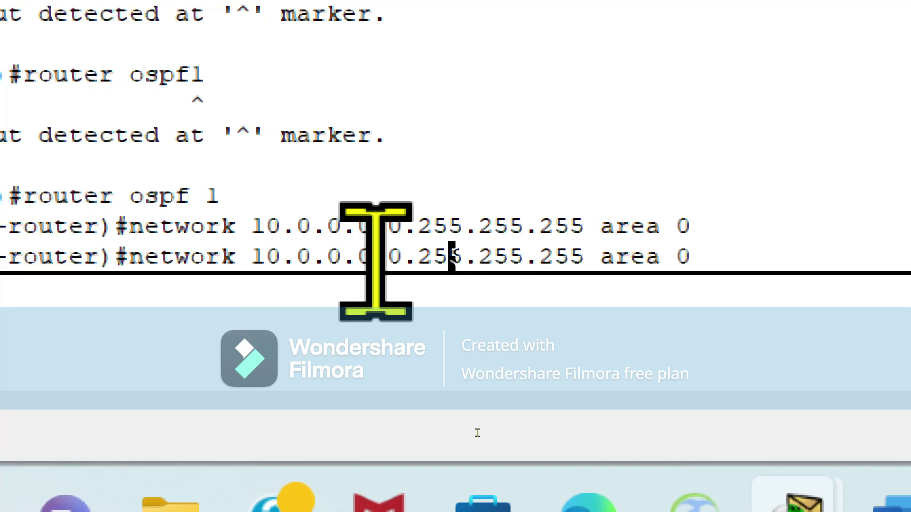
pyautogui.press('Left')
pyautogui.press('Left')
pyautogui.press('Left')
pyautogui.press('Left')
pyautogui.press('Left')
pyautogui.press('Left')
pyautogui.press('Left')
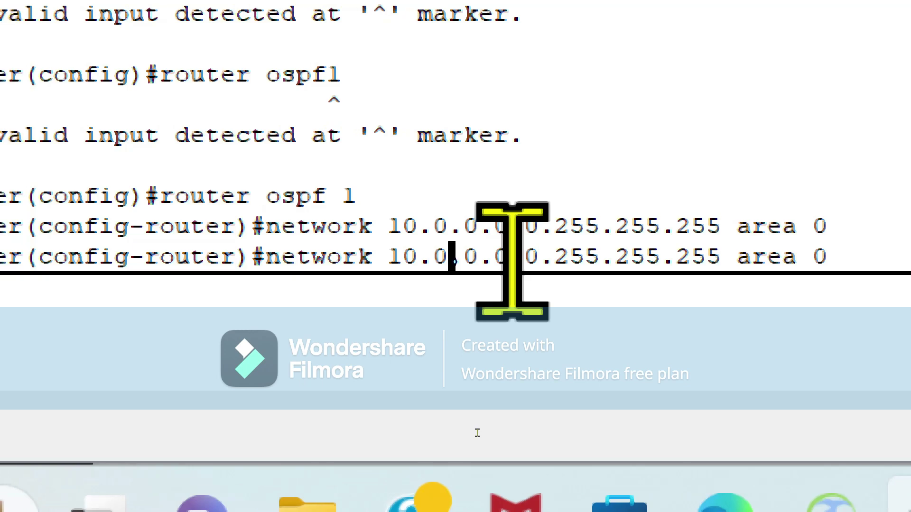
pyautogui.press('Left')
pyautogui.press('Left')
pyautogui.press('BackSpace')
pyautogui.write('2')
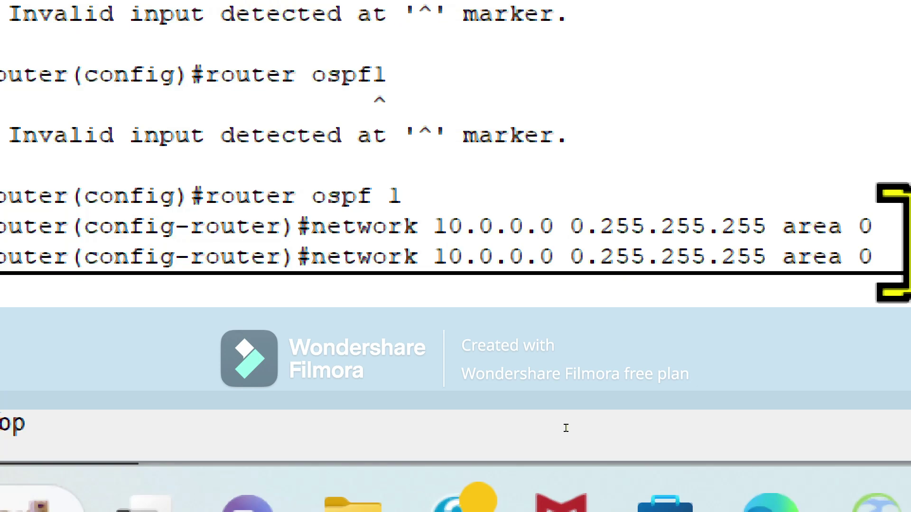
pyautogui.press('BackSpace')
pyautogui.write('2')
pyautogui.press('Right')
pyautogui.press('Right')
pyautogui.press('Right')
pyautogui.press('Right')
pyautogui.press('Right')
pyautogui.press('Right')
pyautogui.press('Right')
pyautogui.press('Right')
pyautogui.press('Right')
pyautogui.press('Right')
pyautogui.press('Right')
pyautogui.press('Right')
pyautogui.press('Right')
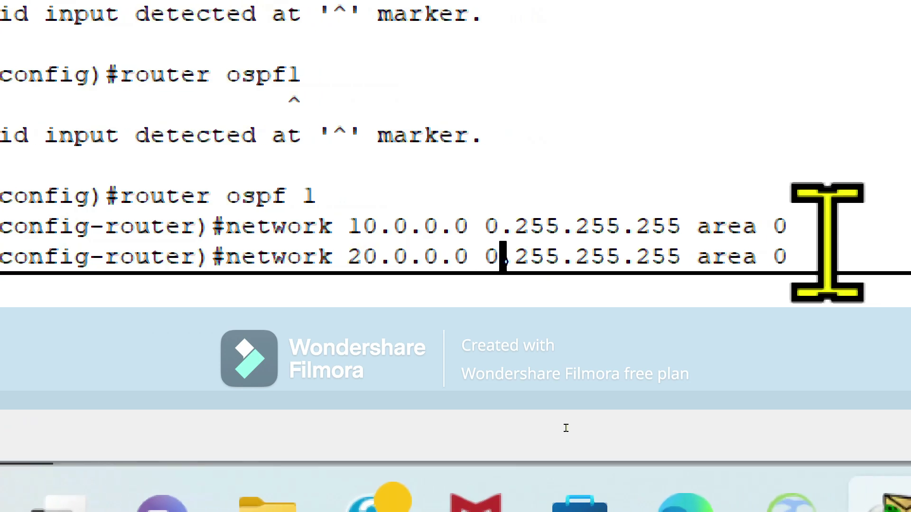
pyautogui.press('Right')
pyautogui.press('Right')
pyautogui.press('Right')
pyautogui.press('Right')
pyautogui.press('Right')
pyautogui.press('Right')
pyautogui.press('Right')
pyautogui.press('Right')
pyautogui.press('Right')
pyautogui.press('Right')
pyautogui.press('Right')
pyautogui.press('Right')
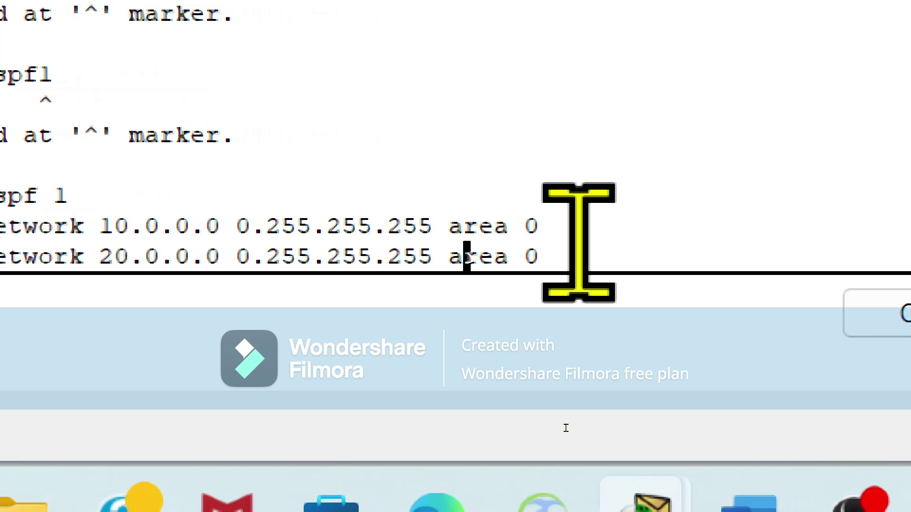
pyautogui.press('Return')
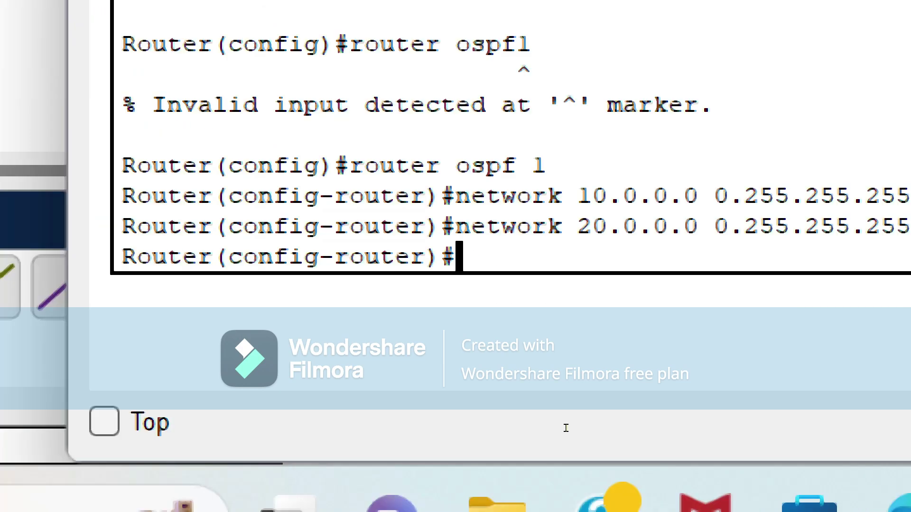
# Reuse the previous network command to advertise 30.0.0.0 with wildcard mask 0.255.255.255 in area 0 on Router0
pyautogui.press('Up')
pyautogui.press('Left')
pyautogui.press('Left')
pyautogui.press('Left')
pyautogui.press('Left')
pyautogui.press('Left')
pyautogui.press('Left')
pyautogui.press('Left')
pyautogui.press('Left')
pyautogui.press('Left')
pyautogui.press('Left')
pyautogui.press('Left')
pyautogui.press('Left')
pyautogui.press('Left')
pyautogui.press('Left')
pyautogui.press('Left')
pyautogui.press('Left')
pyautogui.press('Left')
pyautogui.press('Left')
pyautogui.press('Left')
pyautogui.press('Left')
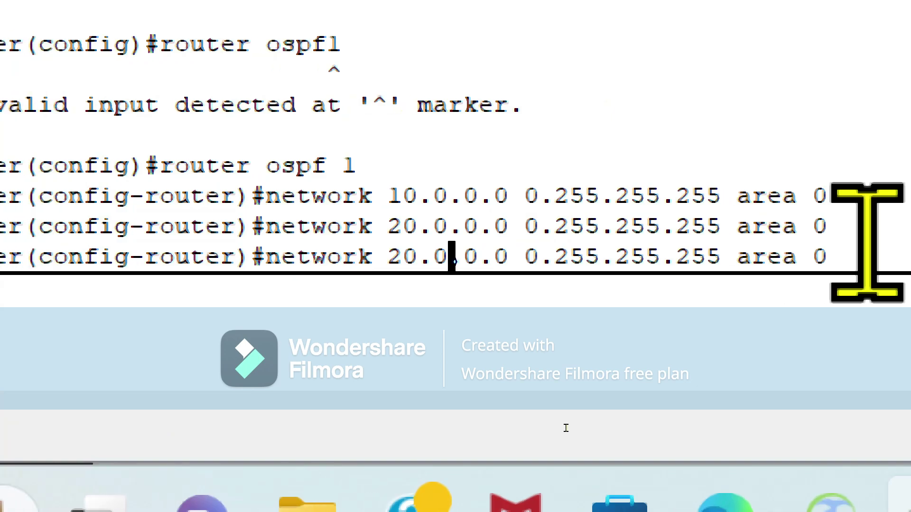
pyautogui.press('Left')
pyautogui.press('Left')
pyautogui.press('Left')
pyautogui.press('Left')
pyautogui.press('Left')
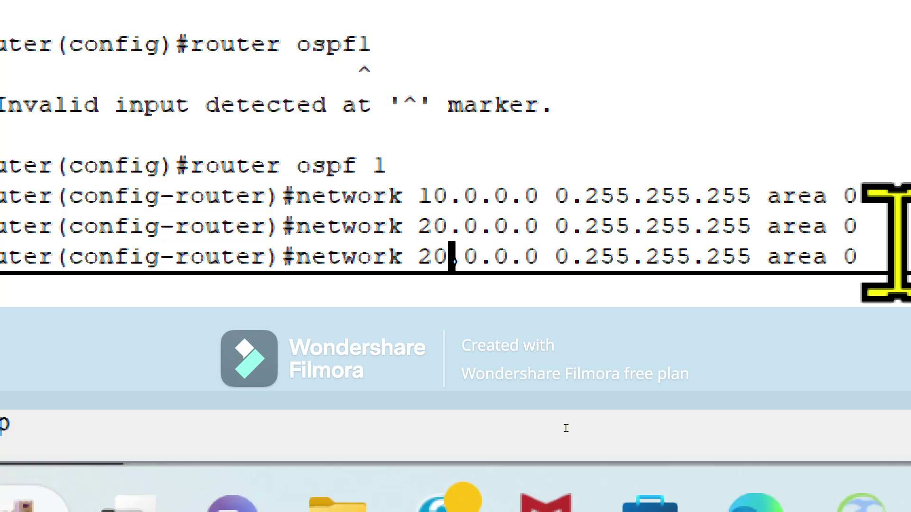
pyautogui.press('BackSpace')
pyautogui.write('3')
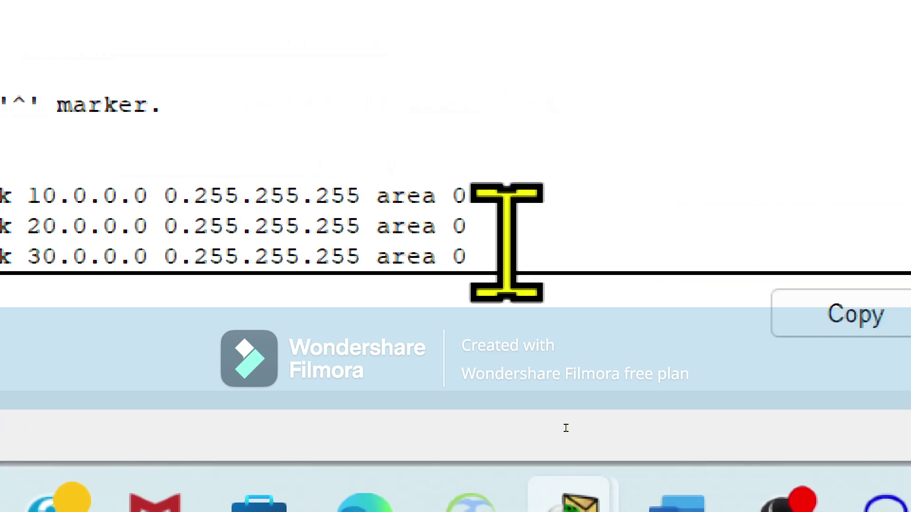
pyautogui.press('Return')
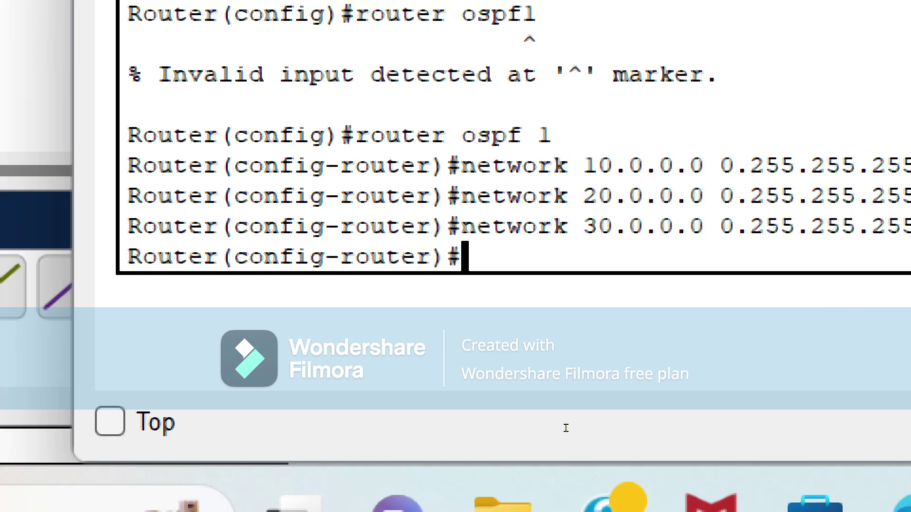
# Reuse the previous network command to advertise 40.0.0.0 with wildcard mask 0.255.255.255 in area 0 on Router0
pyautogui.press('Up')
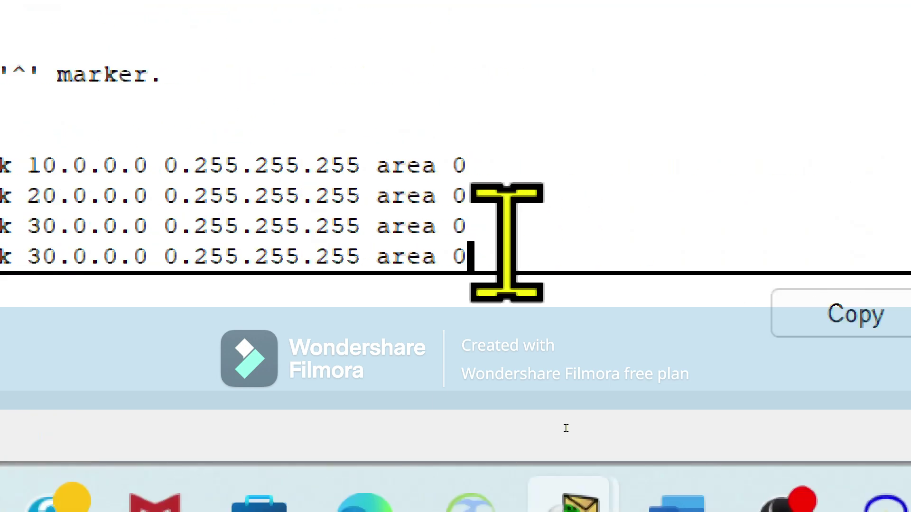
pyautogui.press('Left')
pyautogui.press('Left')
pyautogui.press('Left')
pyautogui.press('Left')
pyautogui.press('Left')
pyautogui.press('Left')
pyautogui.press('Left')
pyautogui.press('Left')
pyautogui.press('Left')
pyautogui.press('Left')
pyautogui.press('Left')
pyautogui.press('Left')
pyautogui.press('Left')
pyautogui.press('Left')
pyautogui.press('Left')
pyautogui.press('Left')
pyautogui.press('Left')
pyautogui.press('Left')
pyautogui.press('Left')
pyautogui.press('Left')
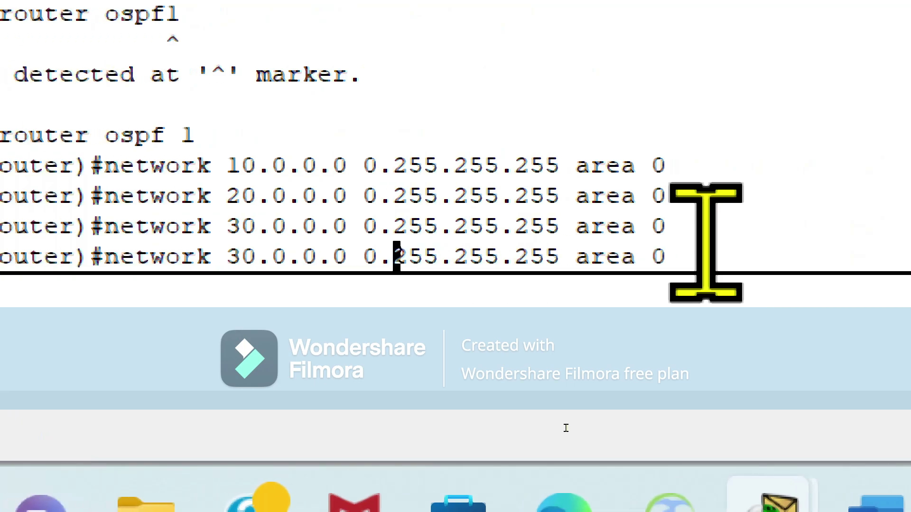
pyautogui.press('Left')
pyautogui.press('Left')
pyautogui.press('Left')
pyautogui.press('Left')
pyautogui.press('Left')
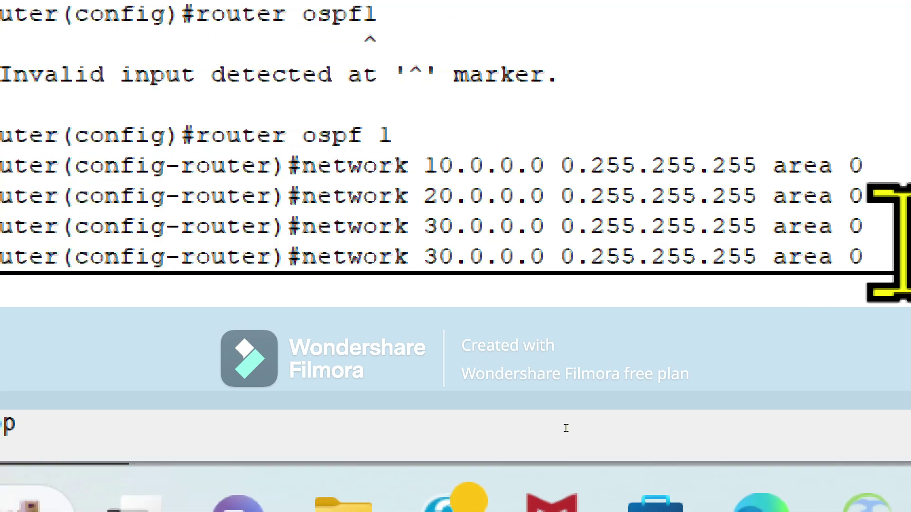
pyautogui.press('BackSpace')
pyautogui.write('4')
pyautogui.press('Right')
pyautogui.press('Right')
pyautogui.press('Right')
pyautogui.press('Right')
pyautogui.press('Right')
pyautogui.press('Right')
pyautogui.press('Right')
pyautogui.press('Right')
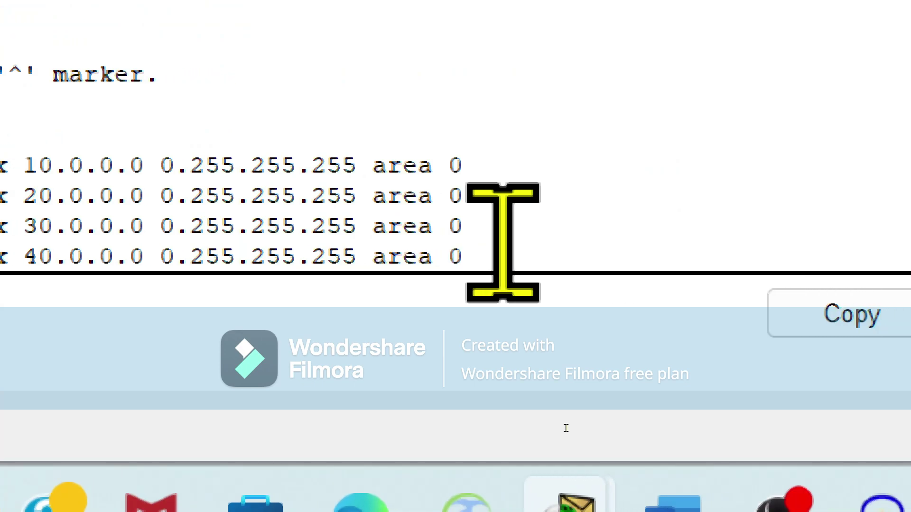
pyautogui.press('Return')
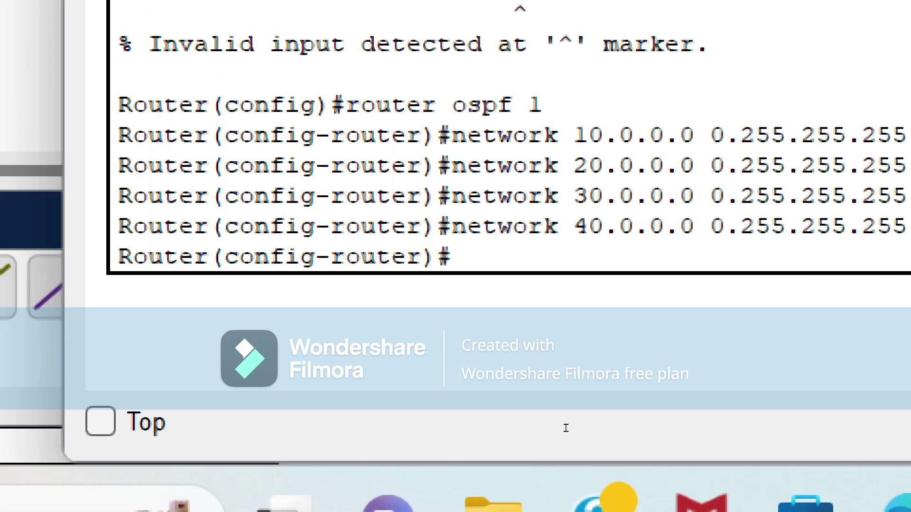
# Reuse the previous network command to advertise 50.0.0.0 with wildcard mask 0.255.255.255 in area 0 on Router0
pyautogui.press('Up')
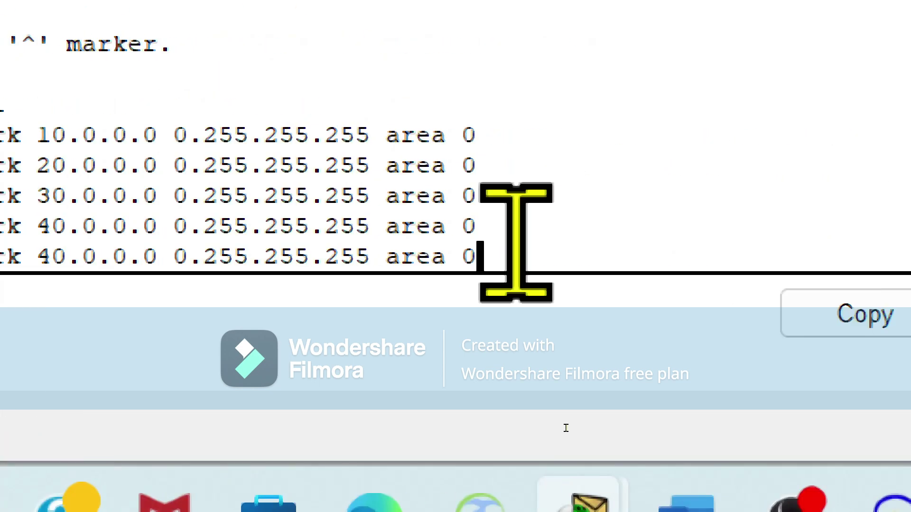
pyautogui.press('Left')
pyautogui.press('Left')
pyautogui.press('Left')
pyautogui.press('Left')
pyautogui.press('Left')
pyautogui.press('Left')
pyautogui.press('Left')
pyautogui.press('Left')
pyautogui.press('Left')
pyautogui.press('Left')
pyautogui.press('Left')
pyautogui.press('Left')
pyautogui.press('Left')
pyautogui.press('Left')
pyautogui.press('Left')
pyautogui.press('Left')
pyautogui.press('Left')
pyautogui.press('Left')
pyautogui.press('Left')
pyautogui.press('Left')
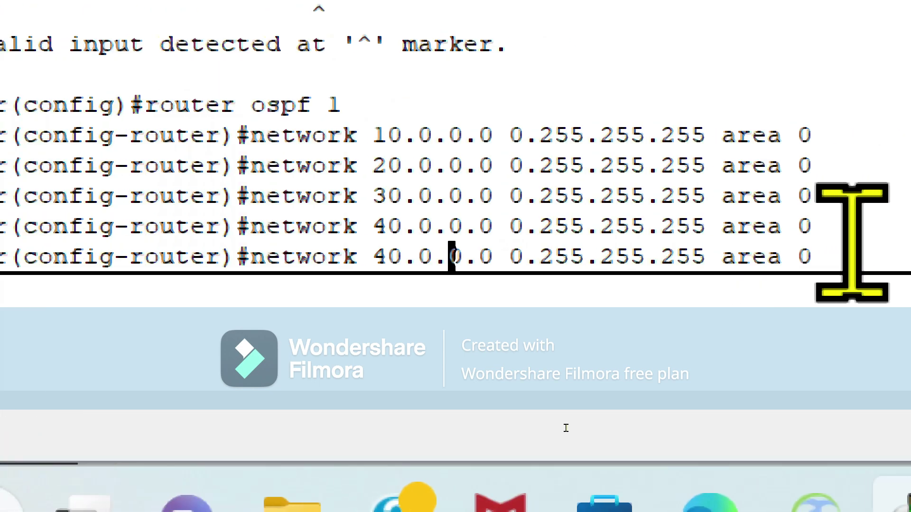
pyautogui.press('Left')
pyautogui.press('Left')
pyautogui.press('Left')
pyautogui.press('Left')
pyautogui.press('BackSpace')
pyautogui.write('5')
pyautogui.press('Right')
pyautogui.press('Right')
pyautogui.press('Right')
pyautogui.press('Right')
pyautogui.press('Right')
pyautogui.press('Right')
pyautogui.press('Right')
pyautogui.press('Right')
pyautogui.press('Right')
pyautogui.press('Right')
pyautogui.press('Right')
pyautogui.press('Right')
pyautogui.press('Right')
pyautogui.press('Right')
pyautogui.press('Right')
pyautogui.press('Right')
pyautogui.press('Right')
pyautogui.press('Right')
pyautogui.press('Right')
pyautogui.press('Right')
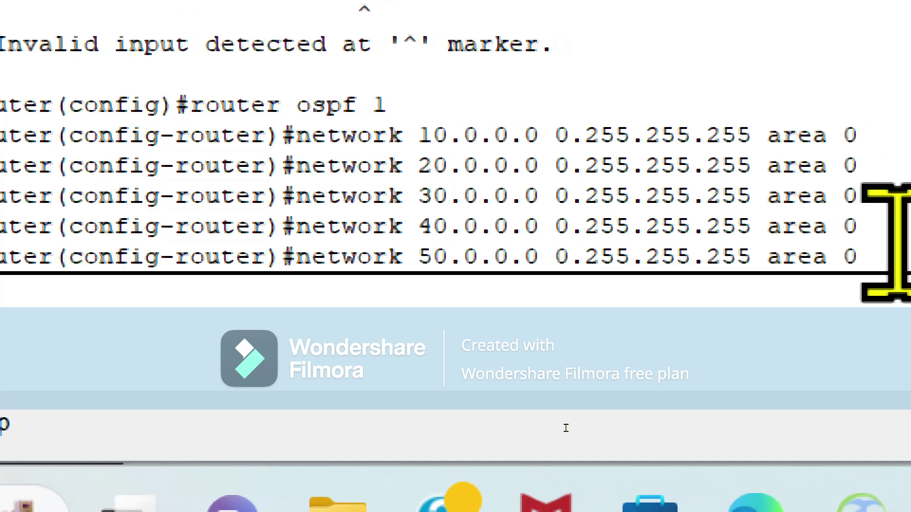
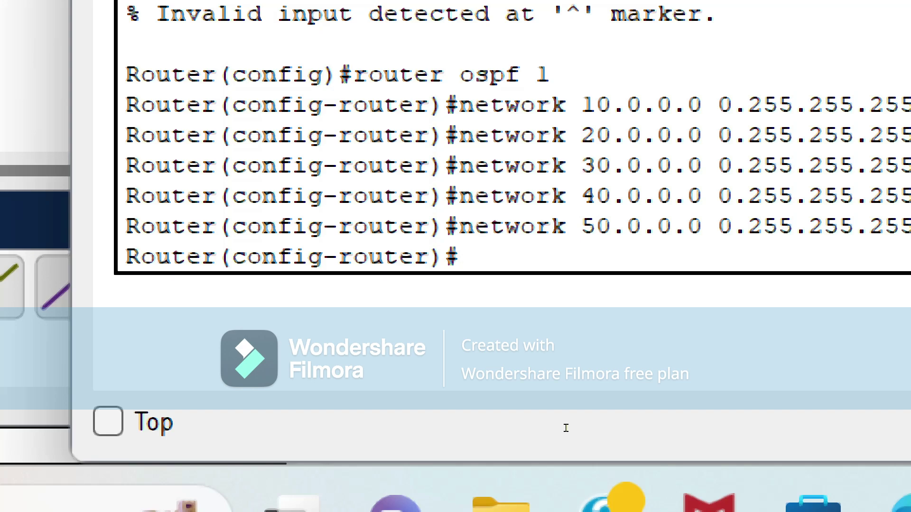
# Leave Router0's OSPF configuration mode with exit and close the Router0 and Magnifier windows
pyautogui.write('exit')
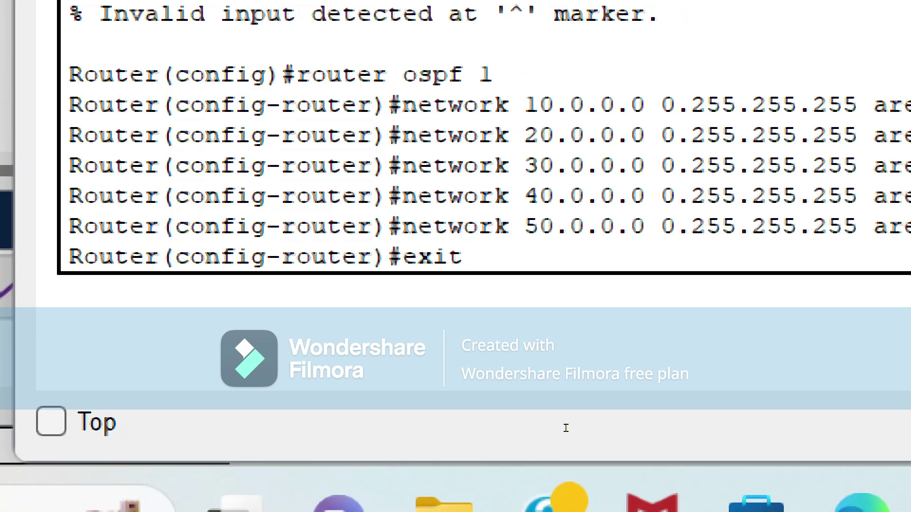
pyautogui.press('Return')
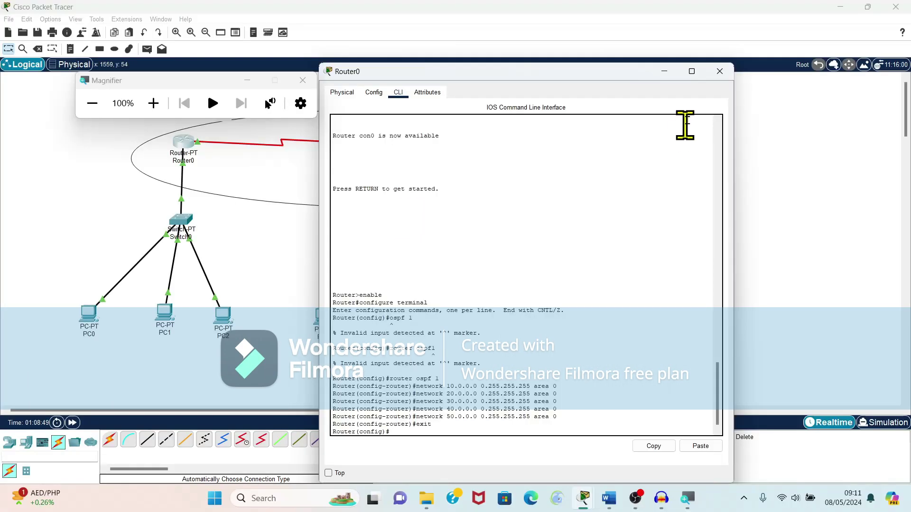
pyautogui.click(720, 72)
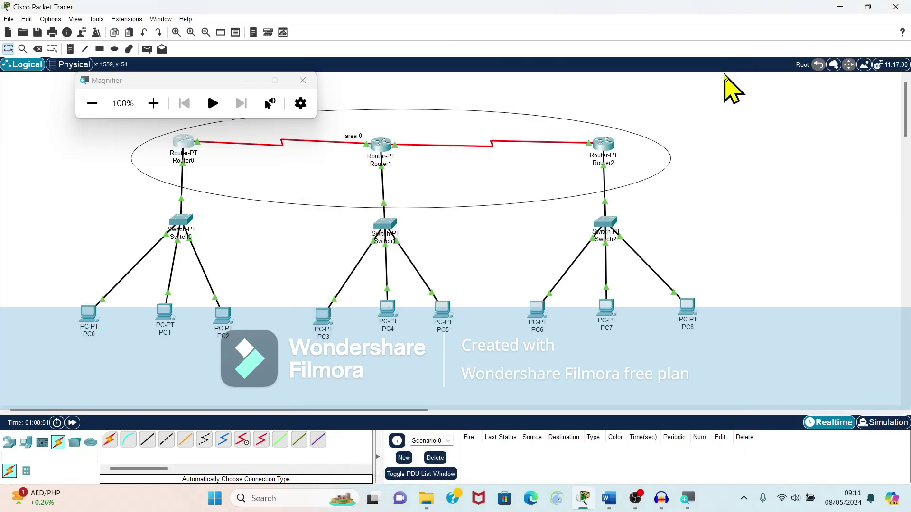
pyautogui.click(302, 81)
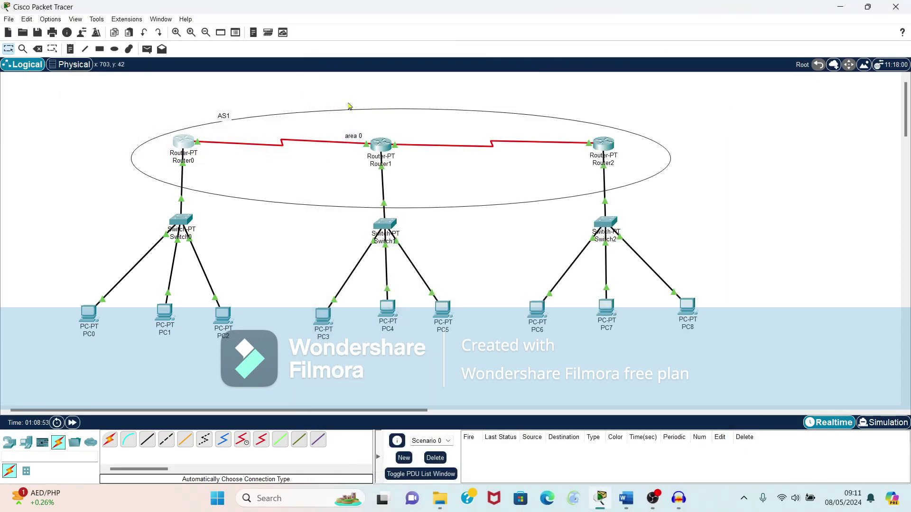
# Open Router1's command line and enter global configuration mode with enable and configure terminal
pyautogui.click(382, 145)
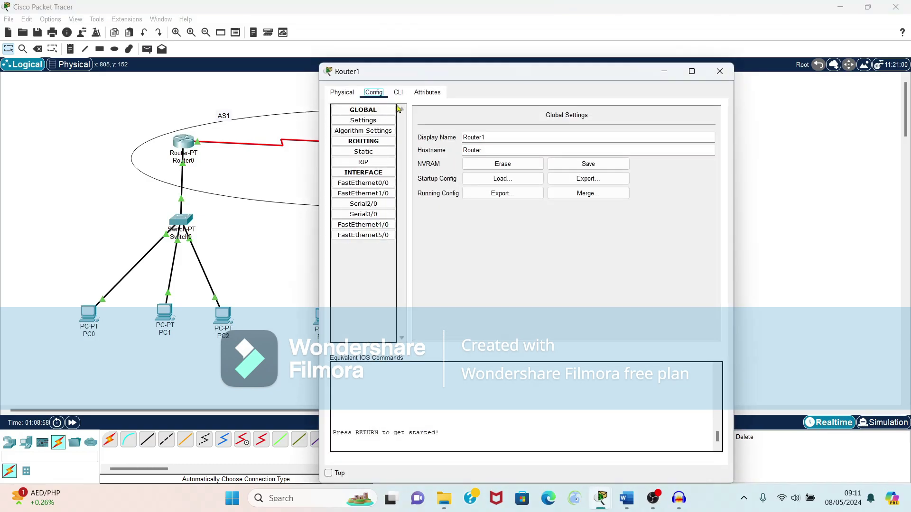
pyautogui.click(398, 92)
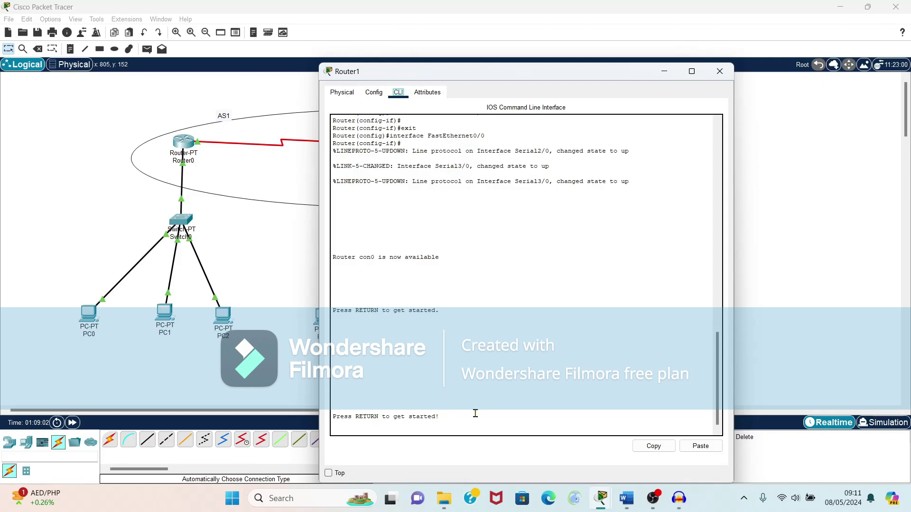
pyautogui.click(717, 430)
pyautogui.press('Return')
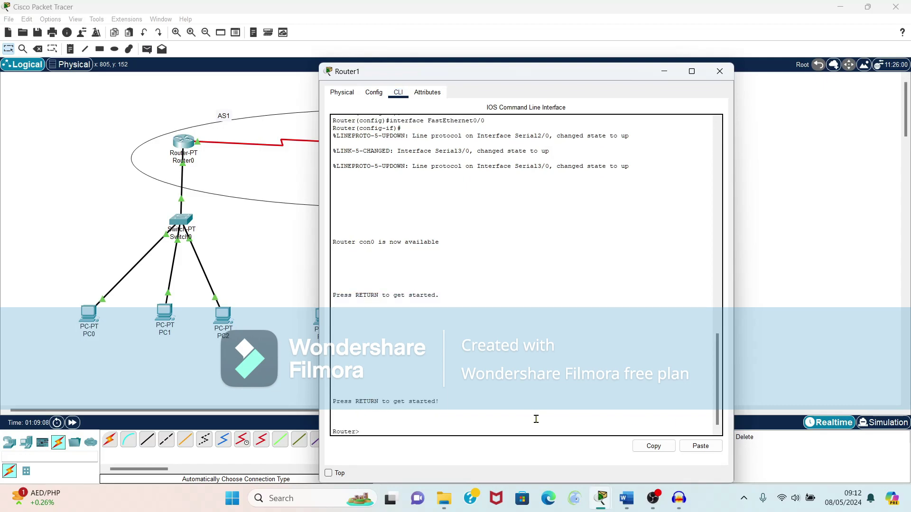
pyautogui.write('enable')
pyautogui.press('Return')
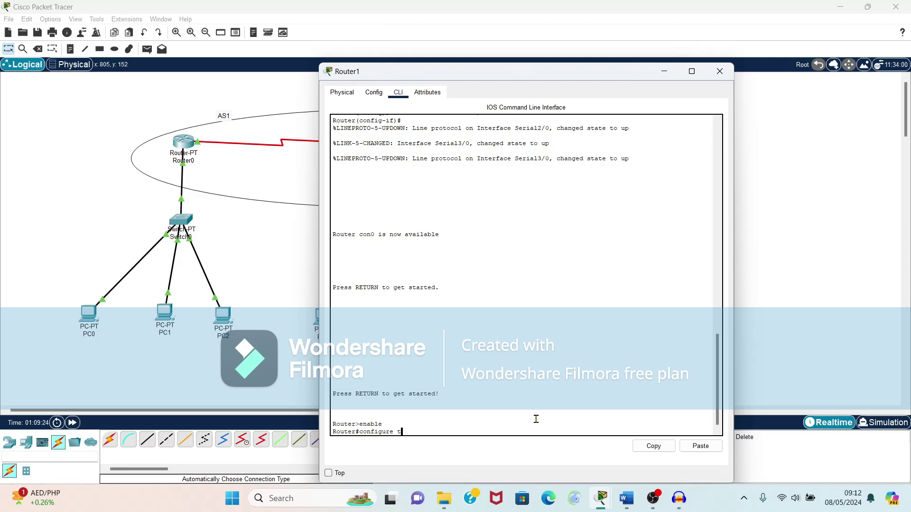
pyautogui.write('configure ter')
pyautogui.press('Tab')
pyautogui.press('Return')
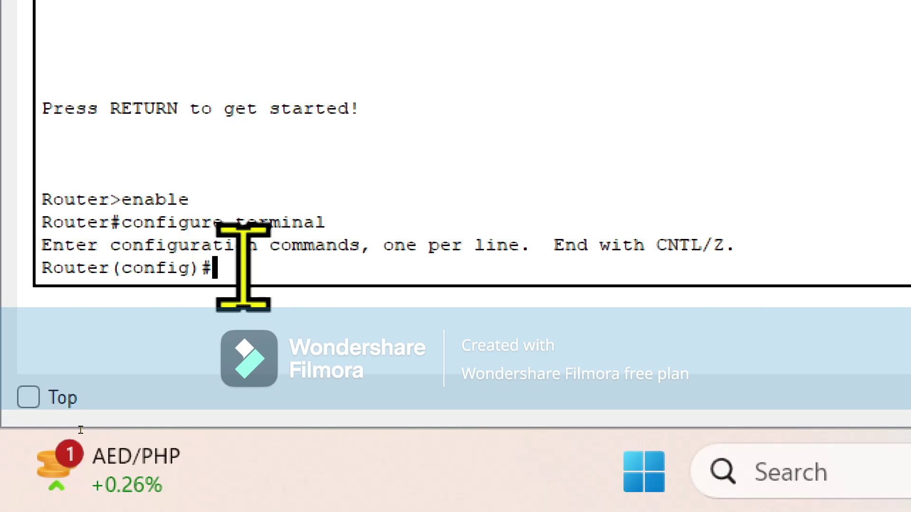
# Start OSPF process 1 on Router1 with the router ospf 1 command
pyautogui.write('router')
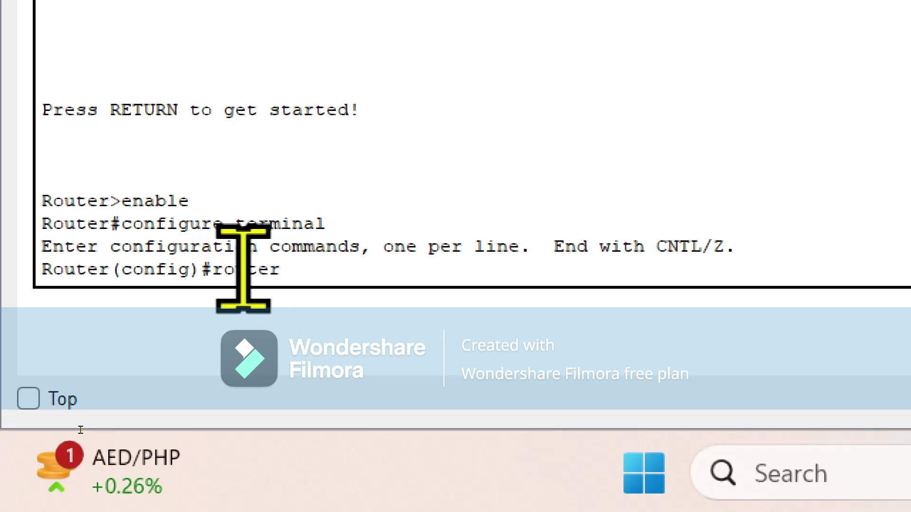
pyautogui.write(' ospf 1')
pyautogui.press('Return')
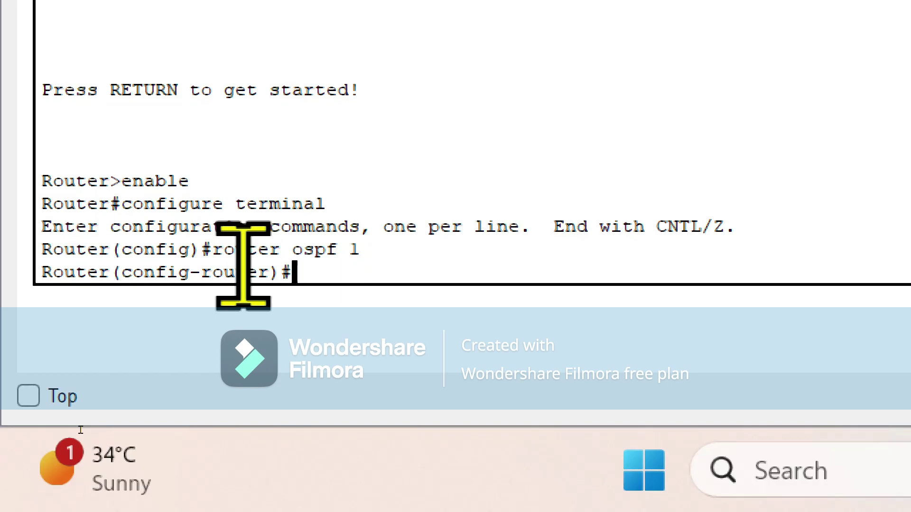
# Advertise network 10.0.0.0 with wildcard mask 0.255.255.255 in area 0 under Router1's OSPF process 1
pyautogui.write('network 10.0.')
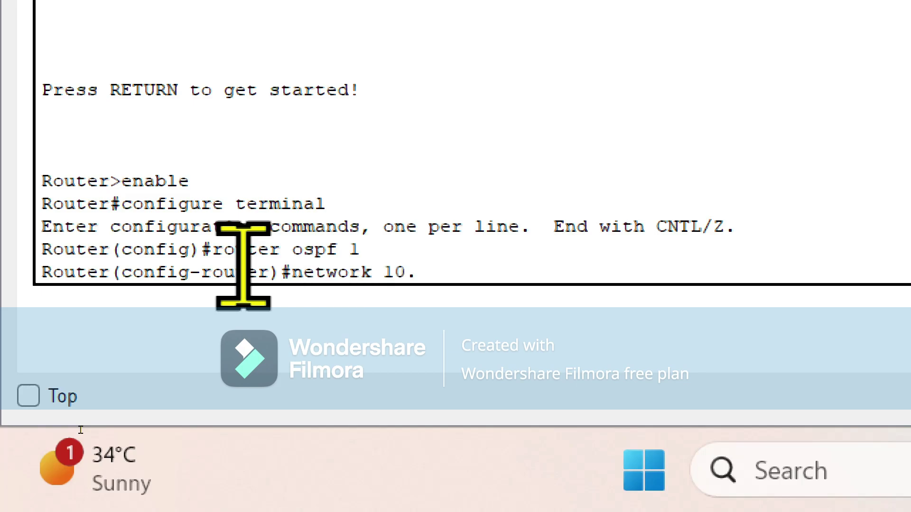
pyautogui.write('0.0')
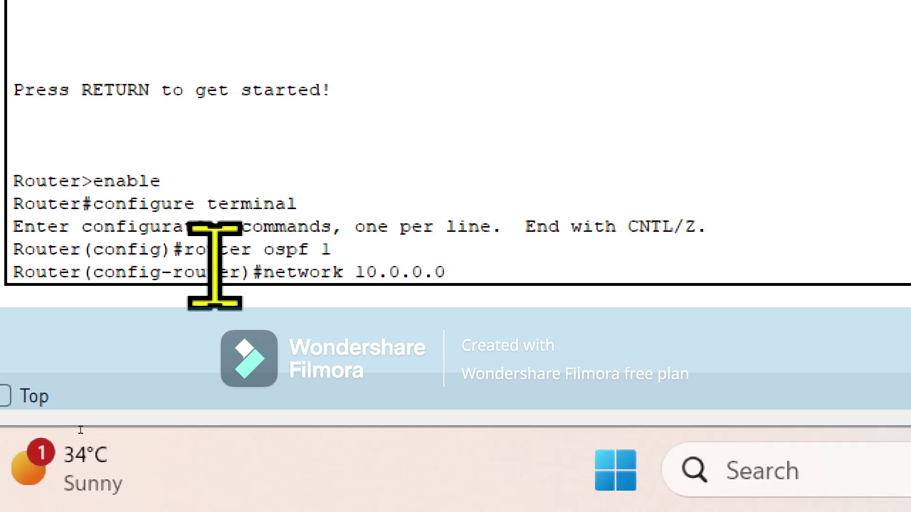
pyautogui.write(' 0.255')
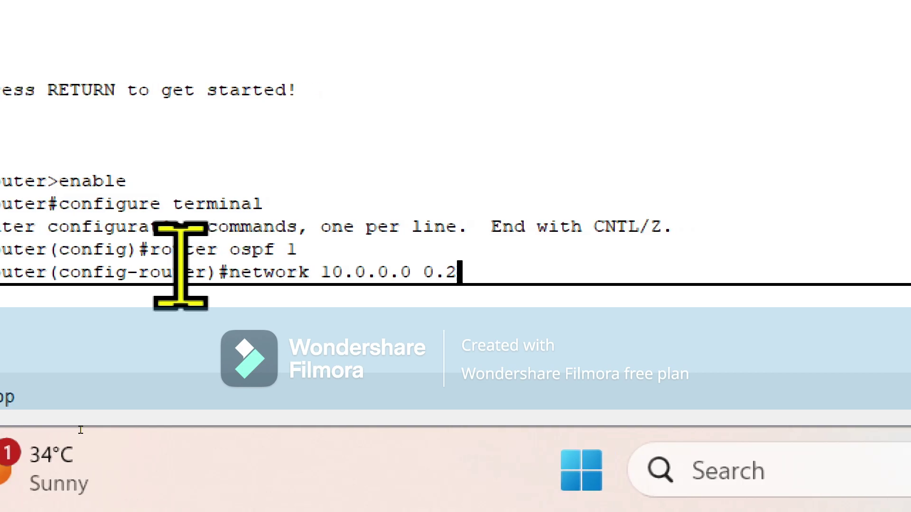
pyautogui.write('.255.2')
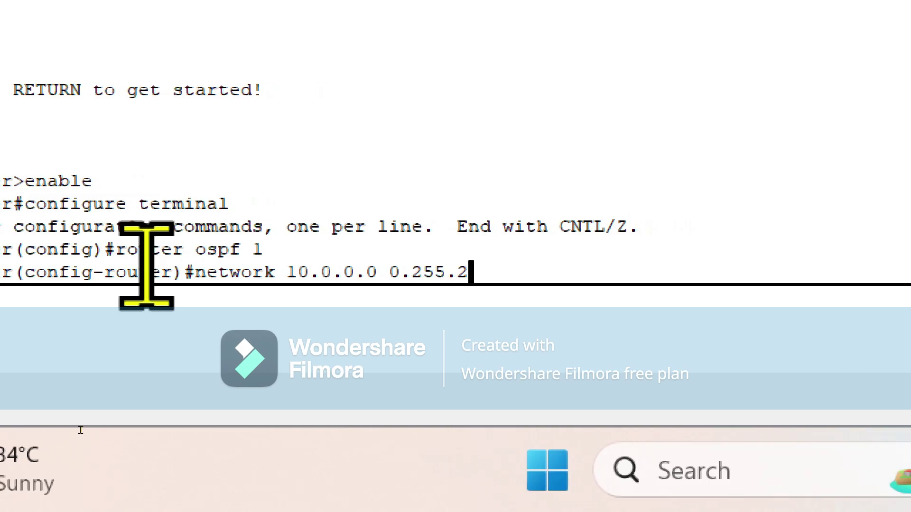
pyautogui.write('55.')
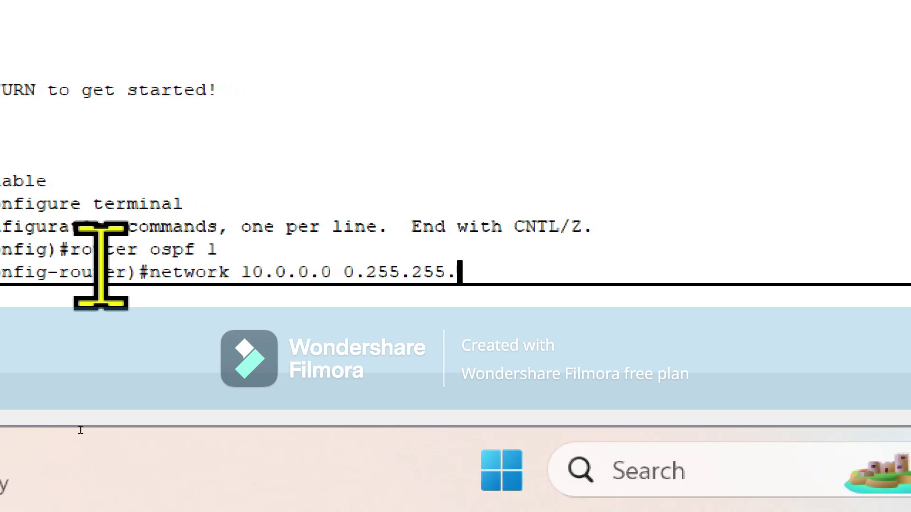
pyautogui.write('5 ')
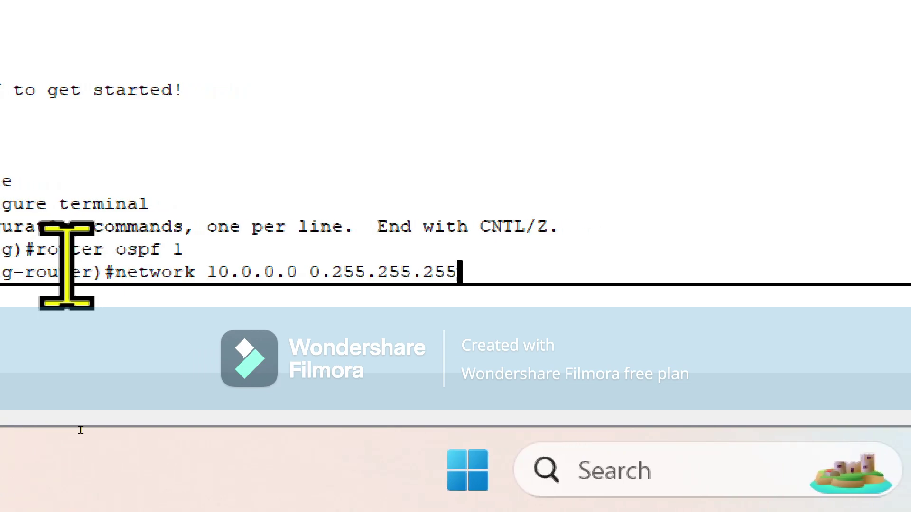
pyautogui.write('area')
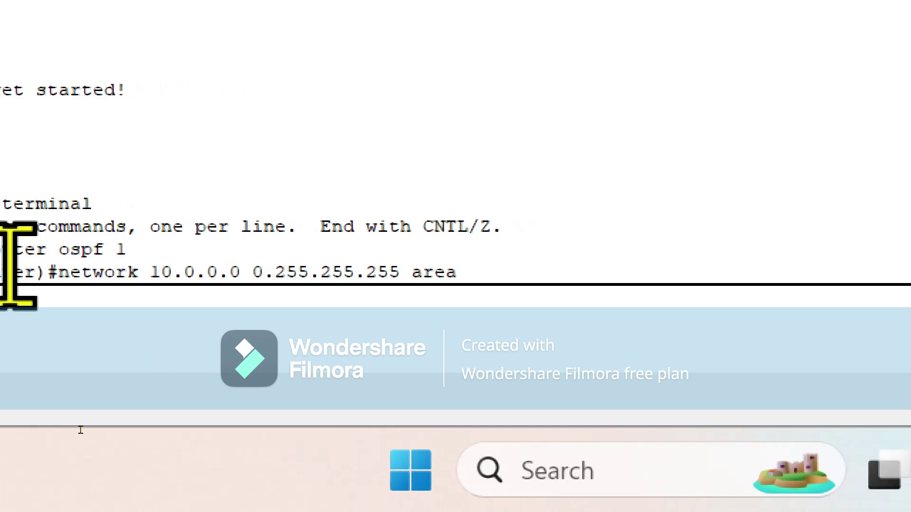
pyautogui.write(' 0')
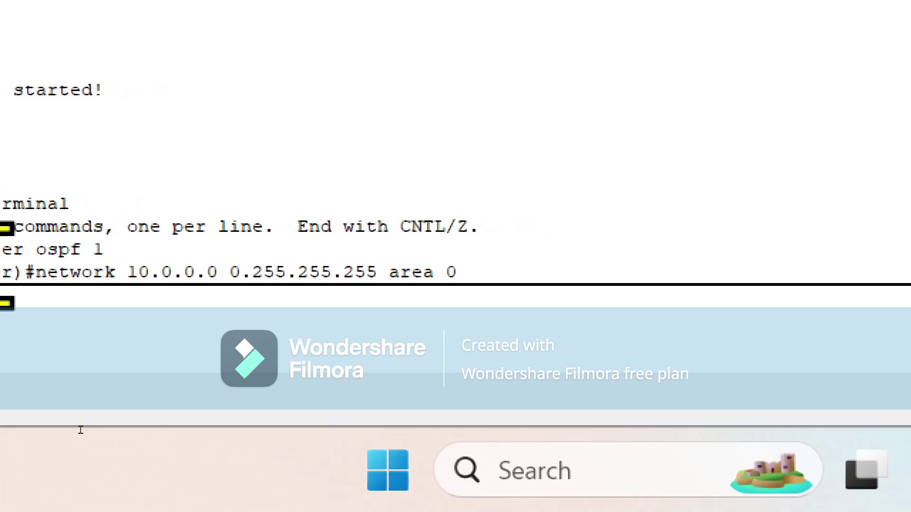
pyautogui.press('Return')
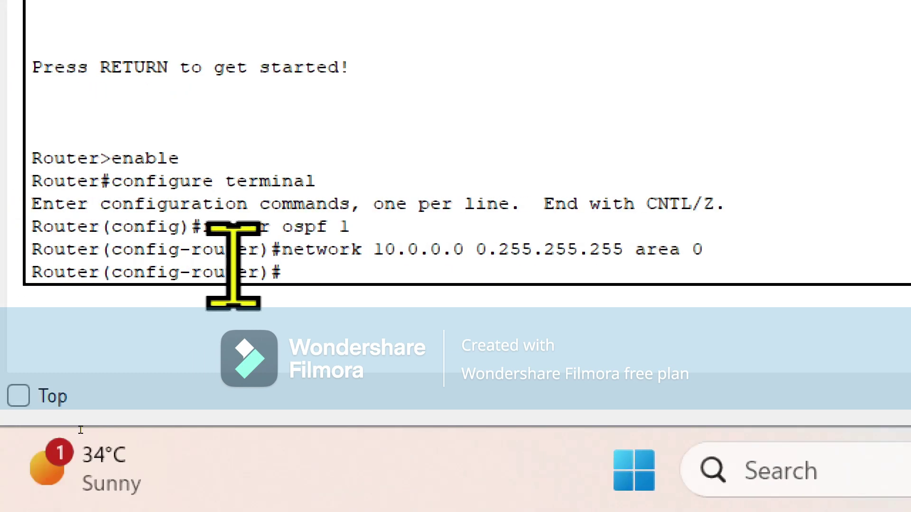
# Reuse the previous network command to advertise 20.0.0.0 with wildcard mask 0.255.255.255 in area 0 on Router1
pyautogui.press('Up')
pyautogui.press('Left')
pyautogui.press('Left')
pyautogui.press('Left')
pyautogui.press('Left')
pyautogui.press('Left')
pyautogui.press('Left')
pyautogui.press('Left')
pyautogui.press('Left')
pyautogui.press('Left')
pyautogui.press('Left')
pyautogui.press('Left')
pyautogui.press('Left')
pyautogui.press('Left')
pyautogui.press('Left')
pyautogui.press('Left')
pyautogui.press('Left')
pyautogui.press('Left')
pyautogui.press('Left')
pyautogui.press('Left')
pyautogui.press('Left')
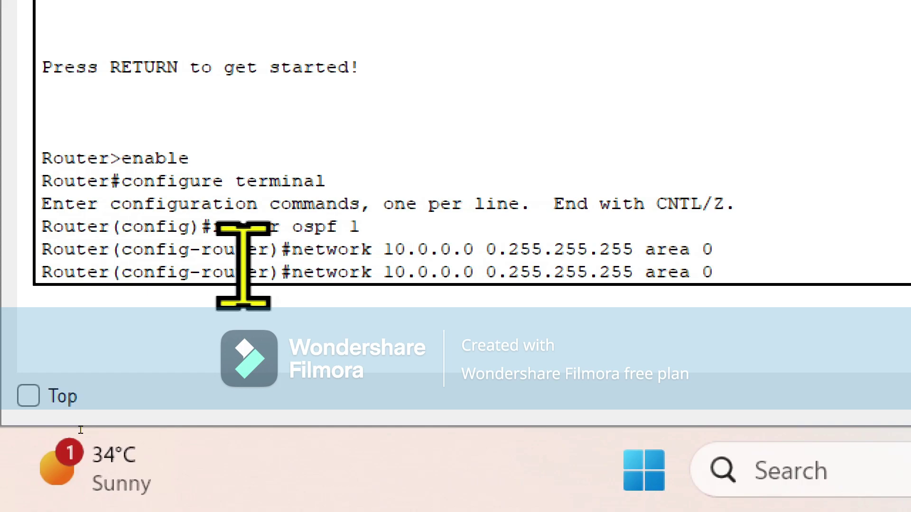
pyautogui.press('BackSpace')
pyautogui.write('2')
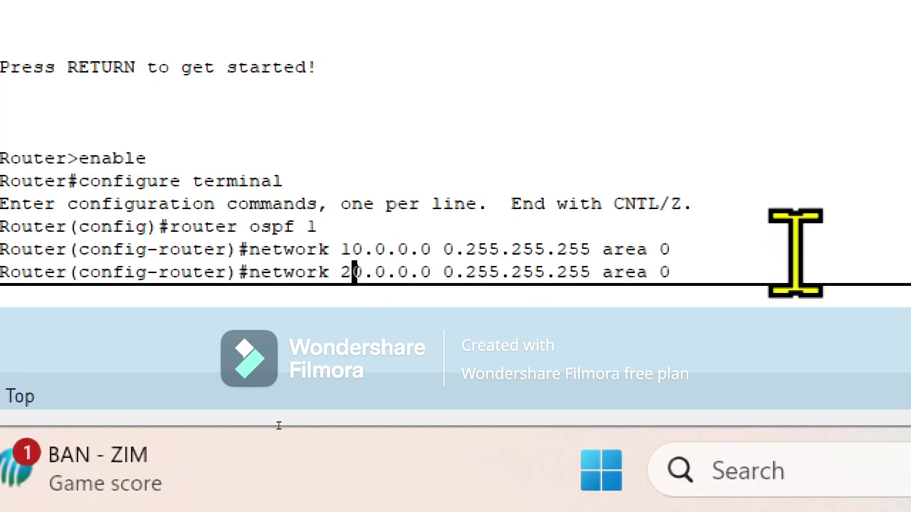
pyautogui.click(745, 261)
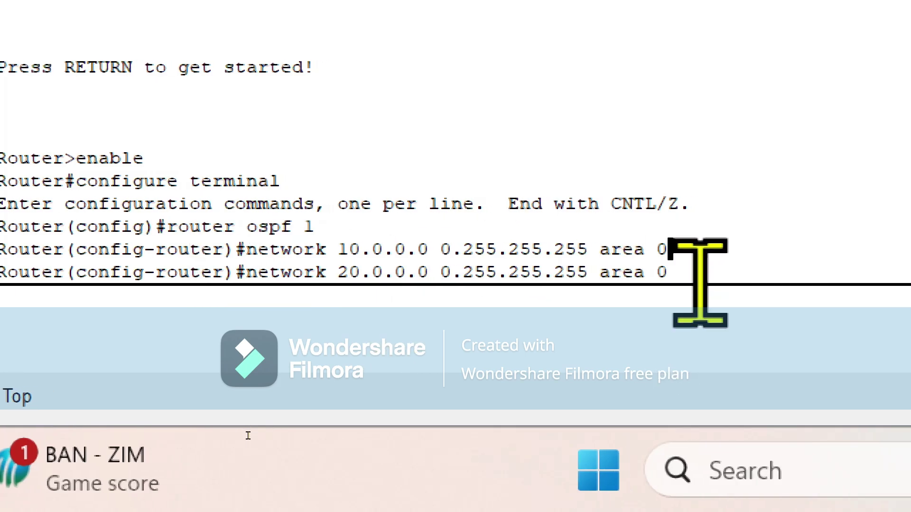
pyautogui.click(700, 283)
pyautogui.press('Return')
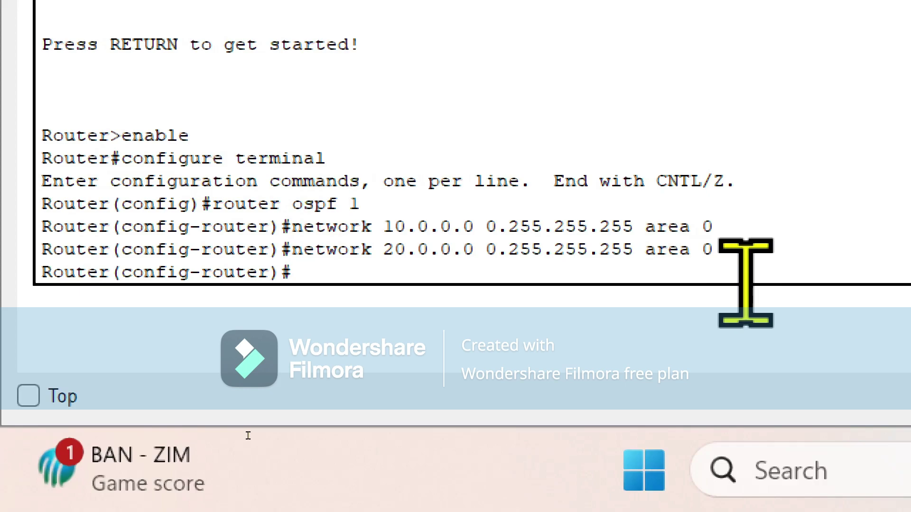
# Reuse the previous network command to advertise 30.0.0.0 with wildcard mask 0.255.255.255 in area 0 on Router1
pyautogui.press('Up')
pyautogui.press('Left')
pyautogui.press('Left')
pyautogui.press('Left')
pyautogui.press('Left')
pyautogui.press('Left')
pyautogui.press('Left')
pyautogui.press('Left')
pyautogui.press('Left')
pyautogui.press('Left')
pyautogui.press('Left')
pyautogui.press('Left')
pyautogui.press('Left')
pyautogui.press('Left')
pyautogui.press('Left')
pyautogui.press('Left')
pyautogui.press('Left')
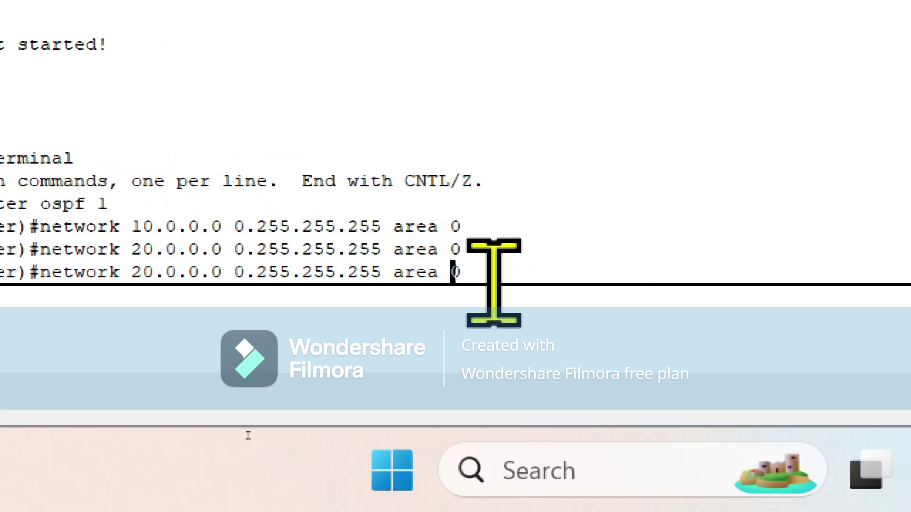
pyautogui.press('Left')
pyautogui.press('Left')
pyautogui.press('Left')
pyautogui.press('Left')
pyautogui.press('Left')
pyautogui.press('Left')
pyautogui.press('Left')
pyautogui.press('Left')
pyautogui.press('Left')
pyautogui.press('Left')
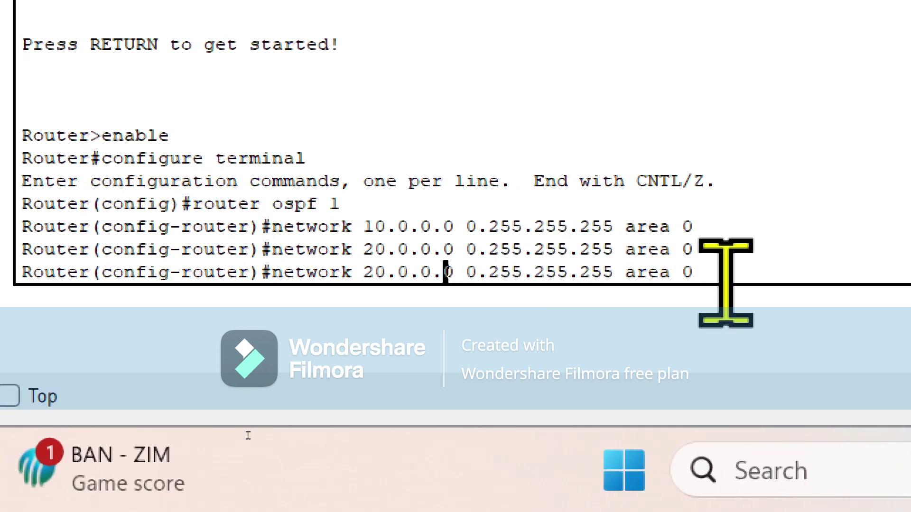
pyautogui.press('Left')
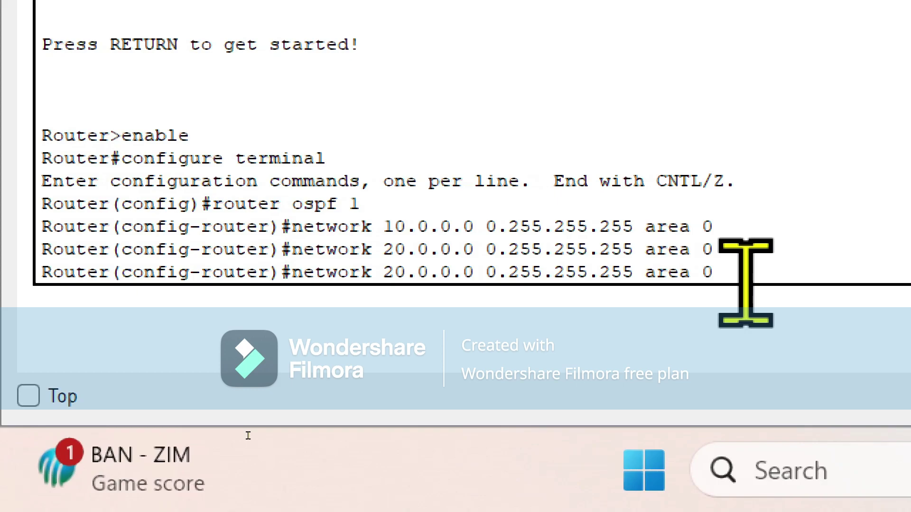
pyautogui.press('BackSpace')
pyautogui.write('3')
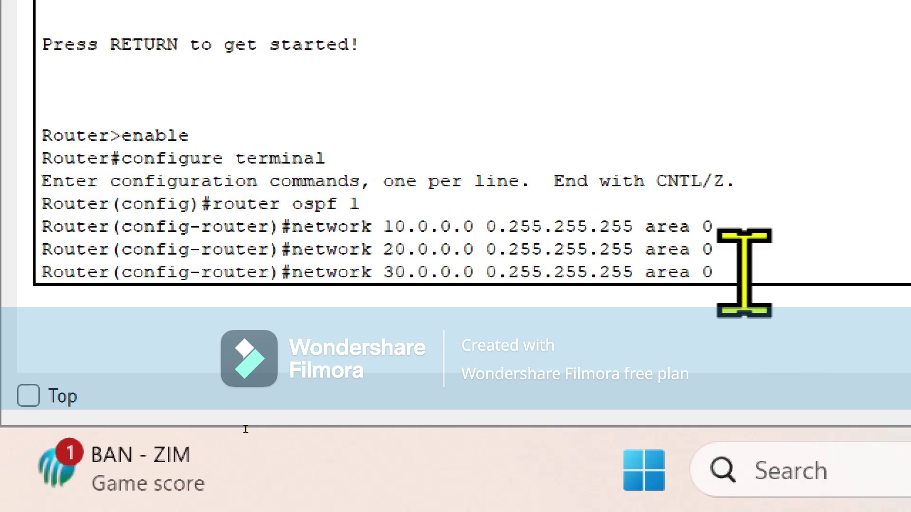
pyautogui.press('End')
pyautogui.press('Return')
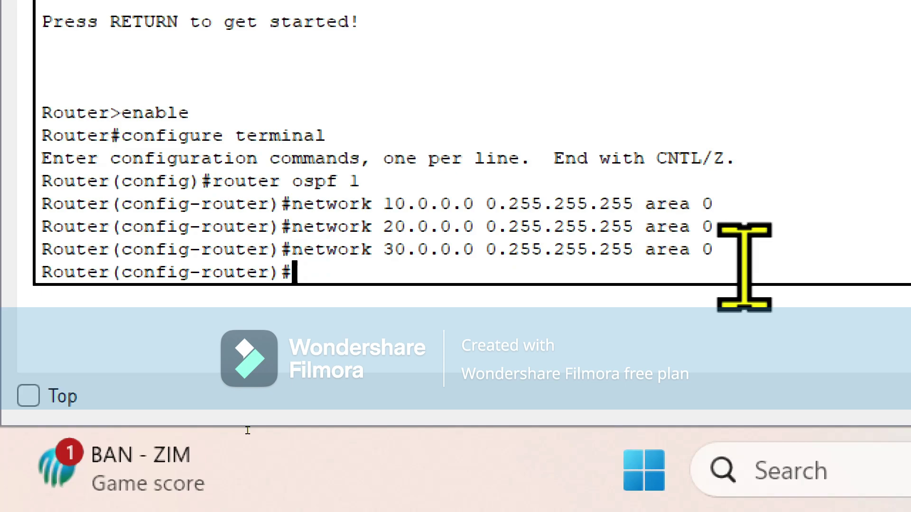
# Reuse the previous network command to advertise 40.0.0.0 with wildcard mask 0.255.255.255 in area 0 on Router1
pyautogui.press('Up')
pyautogui.press('Left')
pyautogui.press('Left')
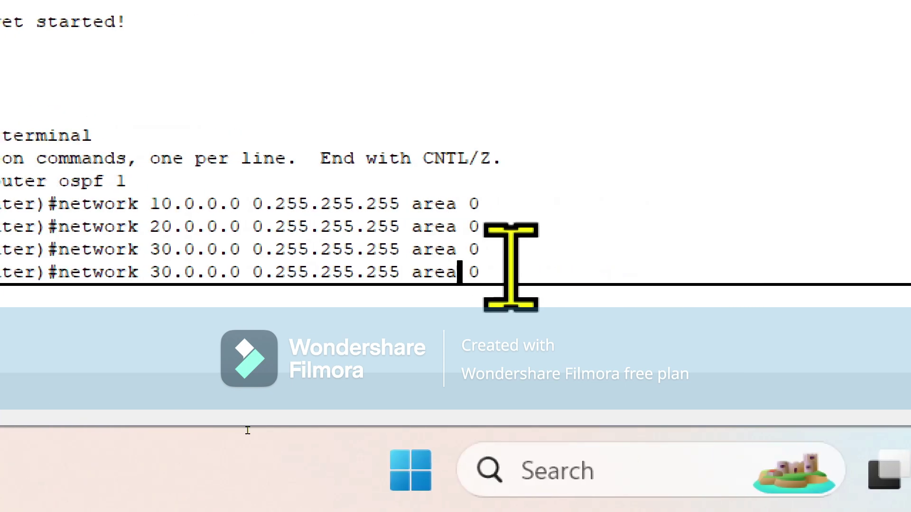
pyautogui.press('Left')
pyautogui.press('Left')
pyautogui.press('Left')
pyautogui.press('Left')
pyautogui.press('Left')
pyautogui.press('Left')
pyautogui.press('Left')
pyautogui.press('Left')
pyautogui.press('Left')
pyautogui.press('Left')
pyautogui.press('Left')
pyautogui.press('Left')
pyautogui.press('Left')
pyautogui.press('Left')
pyautogui.press('Left')
pyautogui.press('Left')
pyautogui.press('Left')
pyautogui.press('Left')
pyautogui.press('Left')
pyautogui.press('Left')
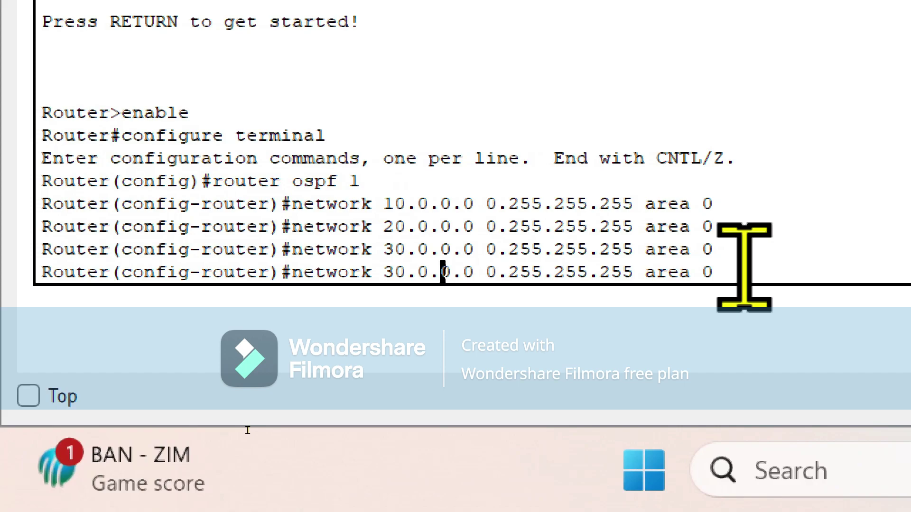
pyautogui.press('Left')
pyautogui.press('Left')
pyautogui.press('Left')
pyautogui.press('BackSpace')
pyautogui.write('4')
pyautogui.press('End')
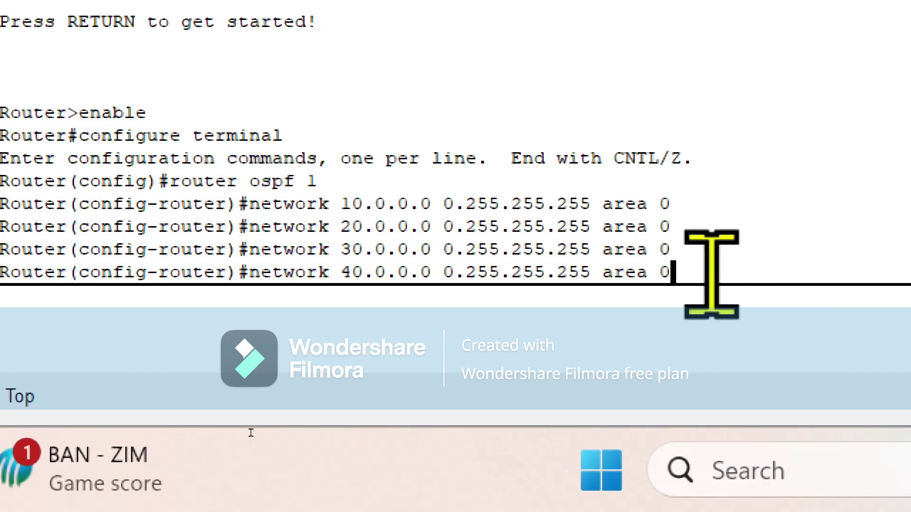
pyautogui.press('Return')
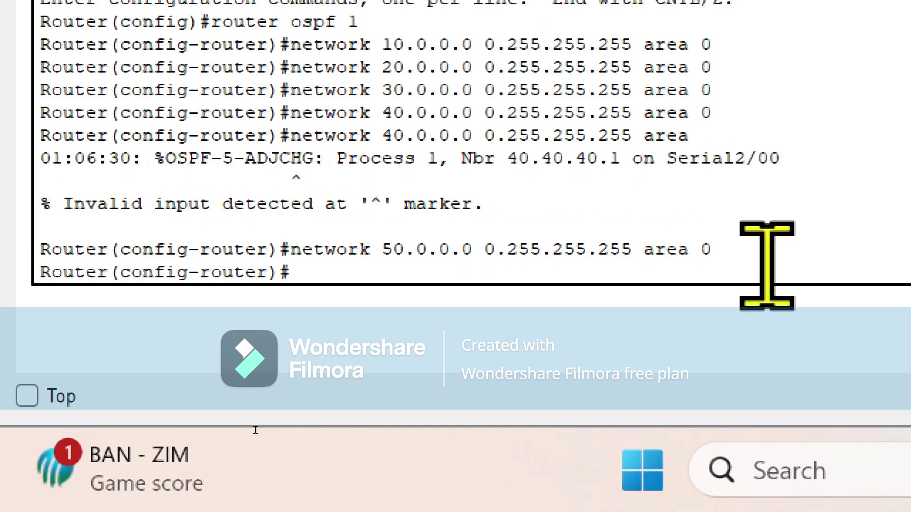
# Leave Router1's OSPF configuration mode with the exit command and close the Router1 window
pyautogui.write('exi')
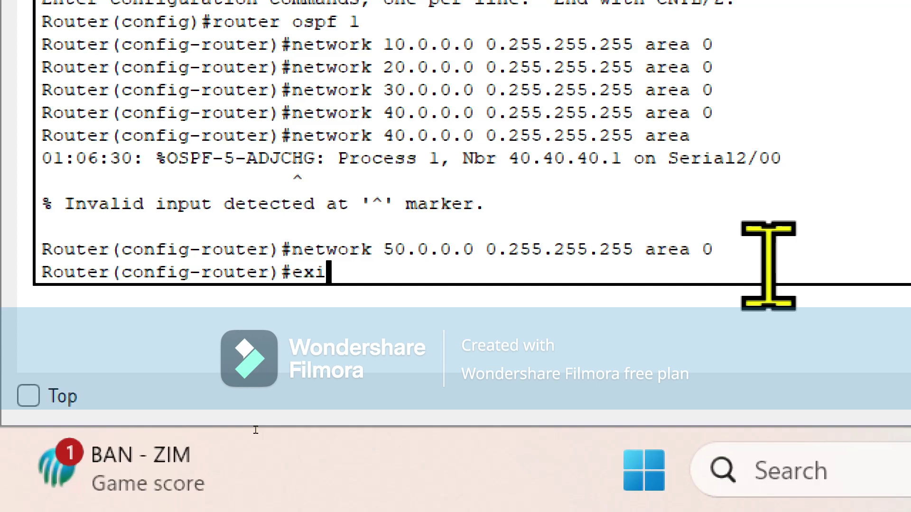
pyautogui.write('t')
pyautogui.press('Return')
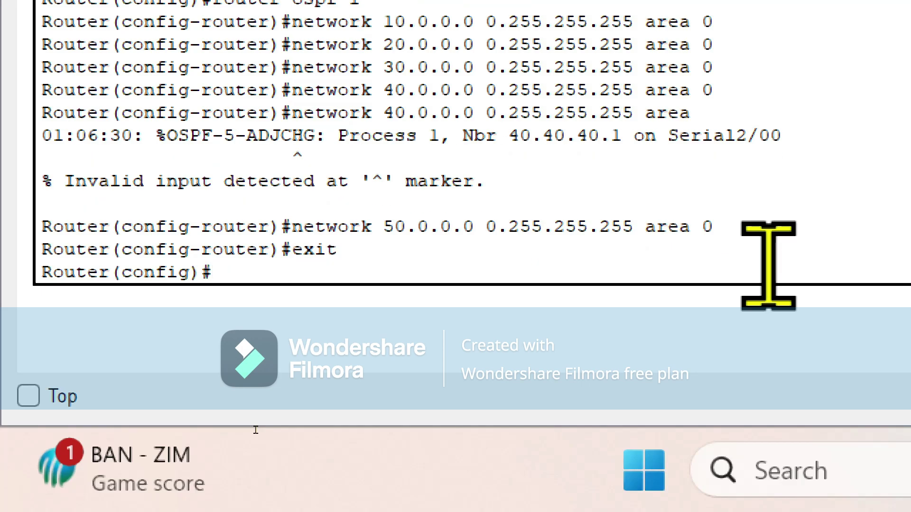
pyautogui.press('super+minus')
pyautogui.press('super+minus')
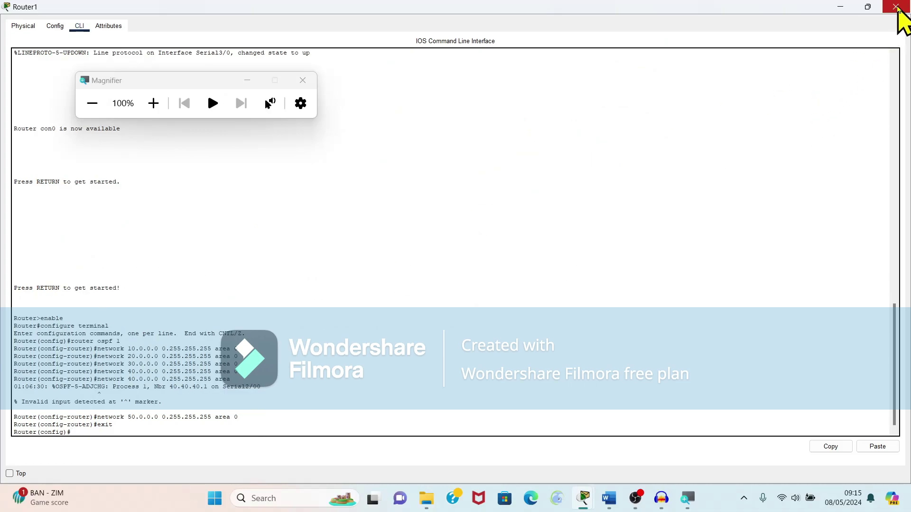
pyautogui.click(895, 8)
pyautogui.press('super+Escape')
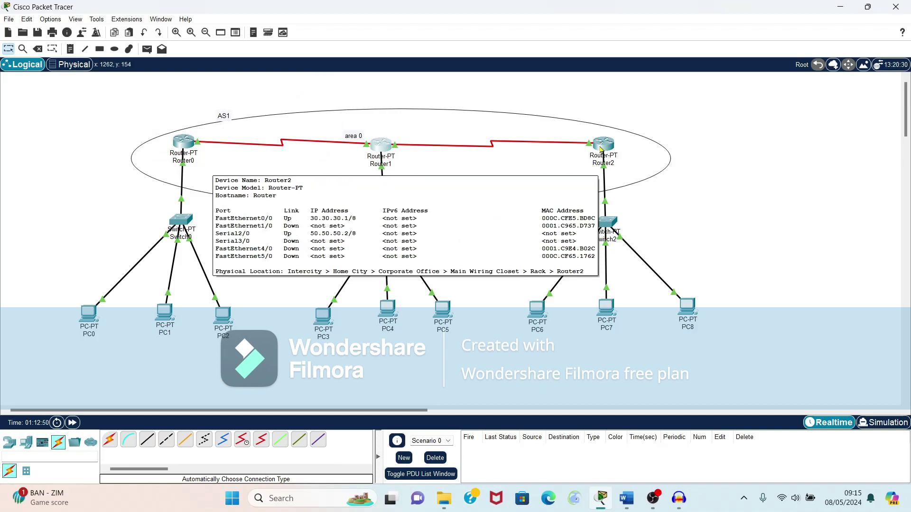
# Open Router2's command line and enter global configuration mode with enable and configure terminal
pyautogui.click(600, 150)
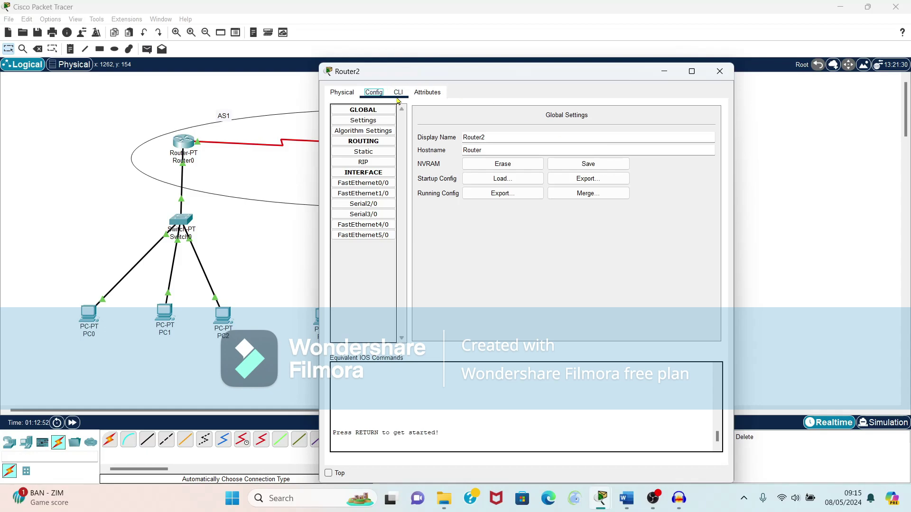
pyautogui.click(400, 93)
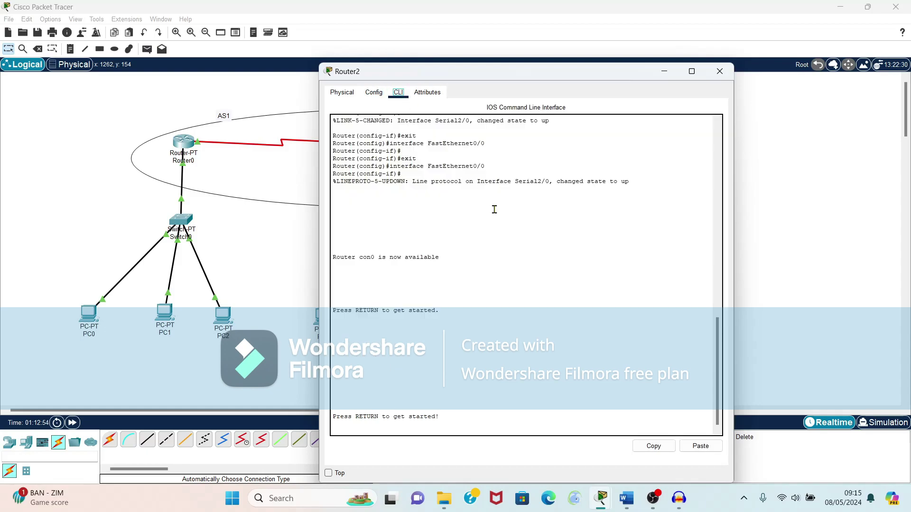
pyautogui.press('Return')
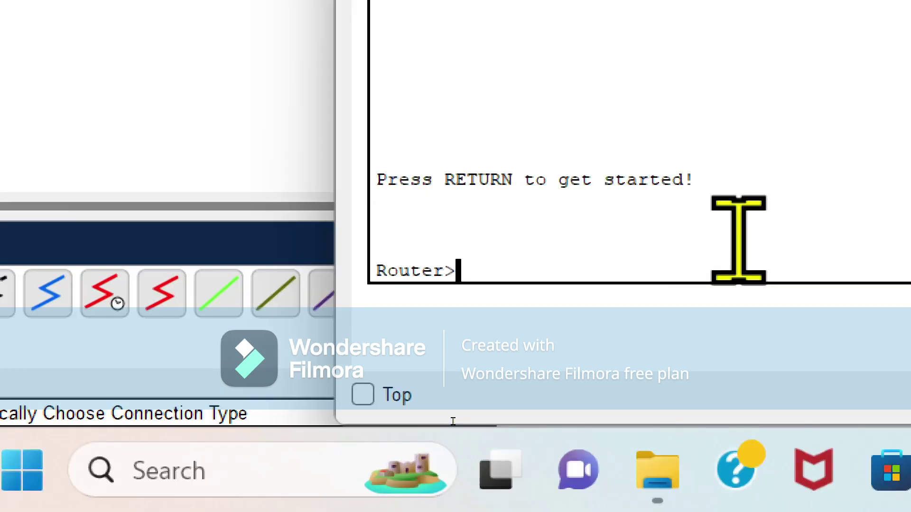
pyautogui.write('enable')
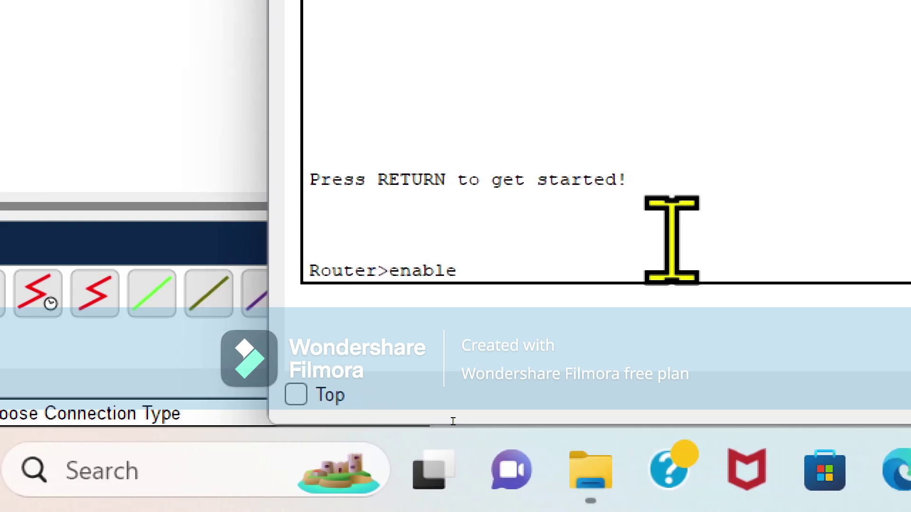
pyautogui.press('Return')
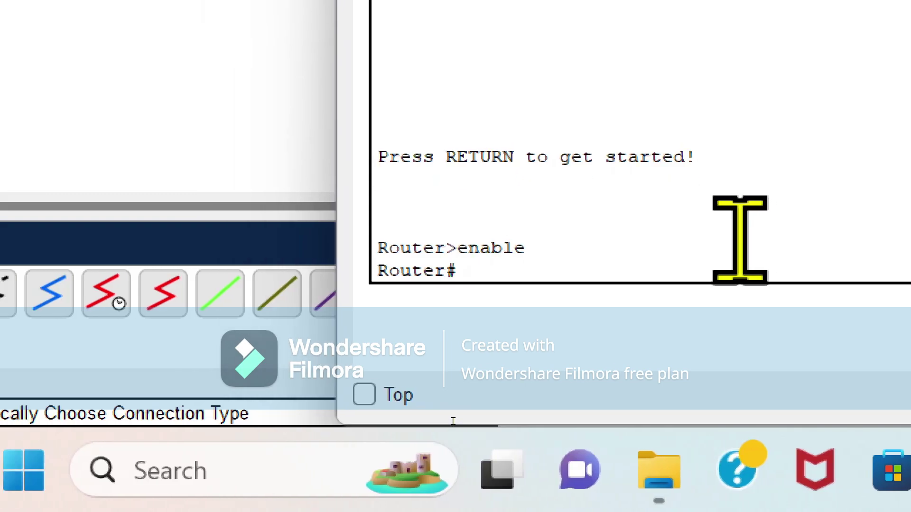
pyautogui.write('con')
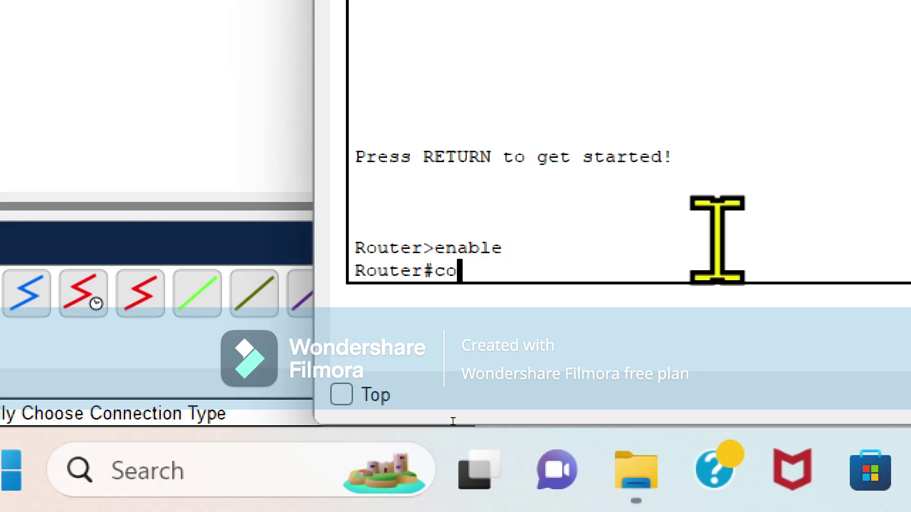
pyautogui.write('figu')
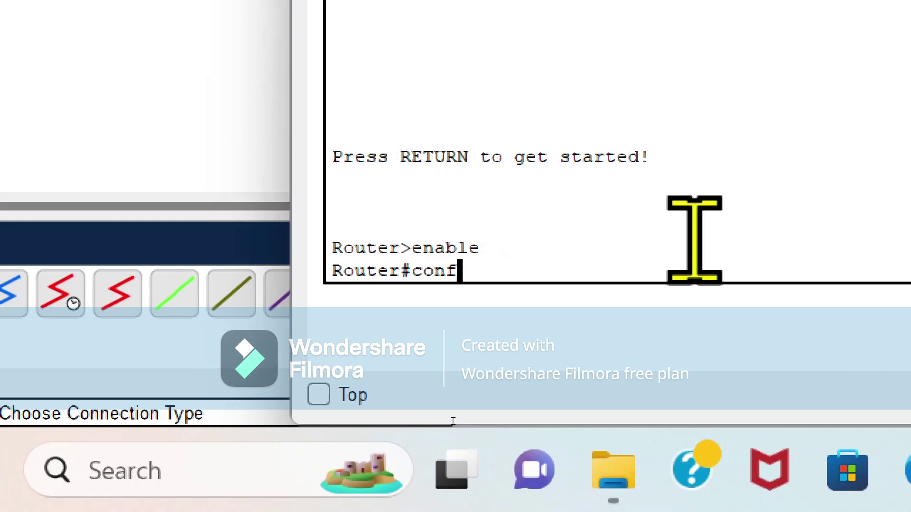
pyautogui.write('re termina')
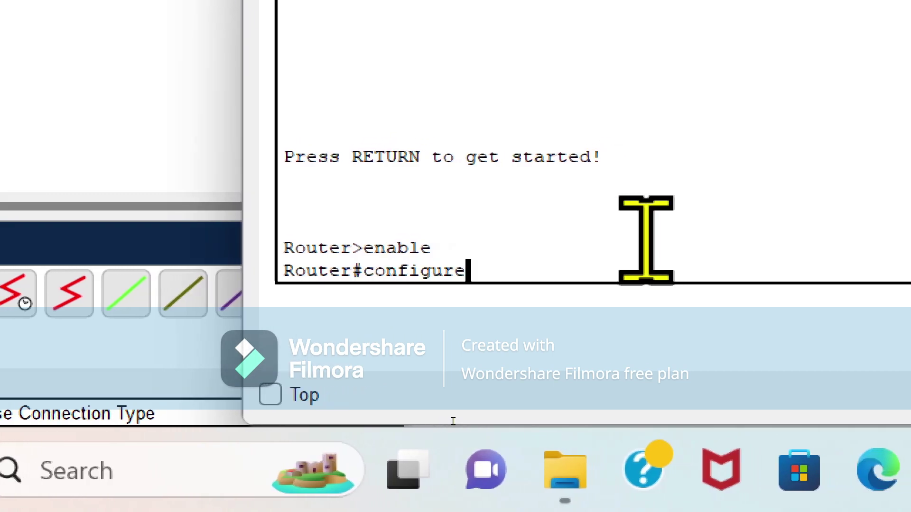
pyautogui.write('l')
pyautogui.press('Return')
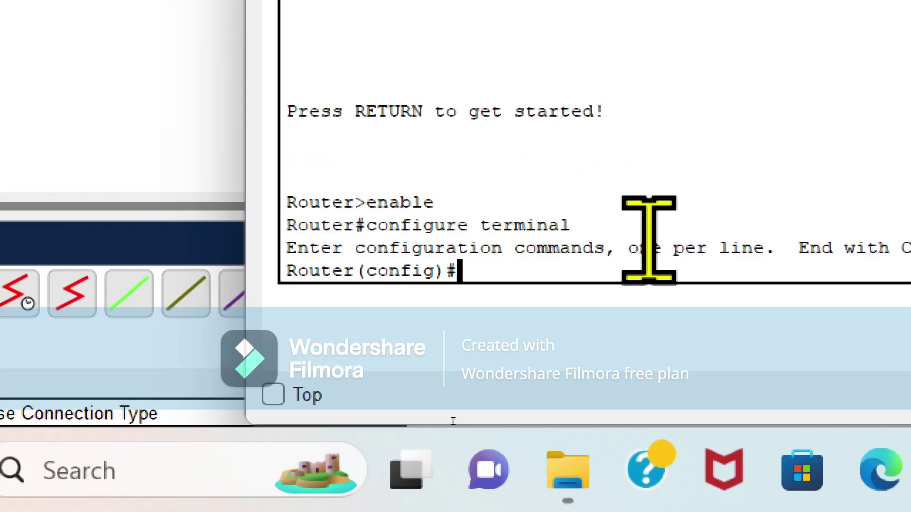
# Start OSPF process 1 on Router2 with the router ospf 1 command
pyautogui.write('ro')
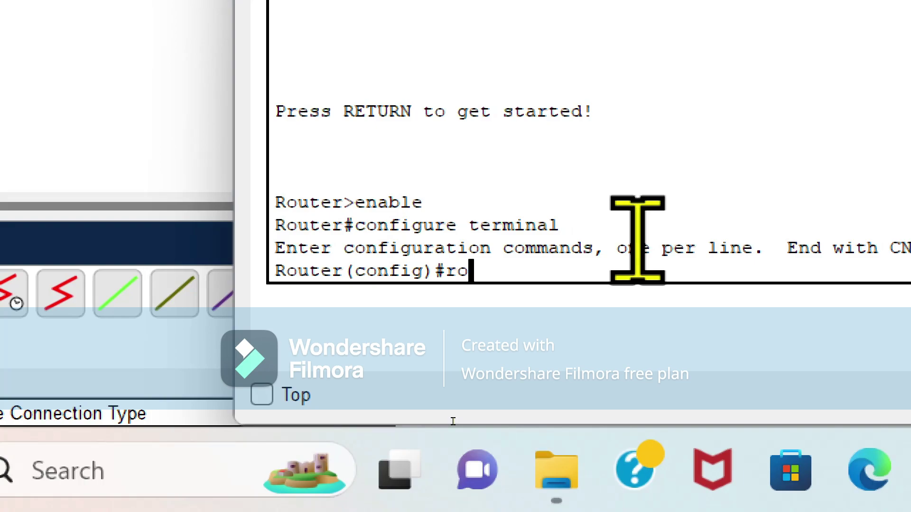
pyautogui.write('uter o')
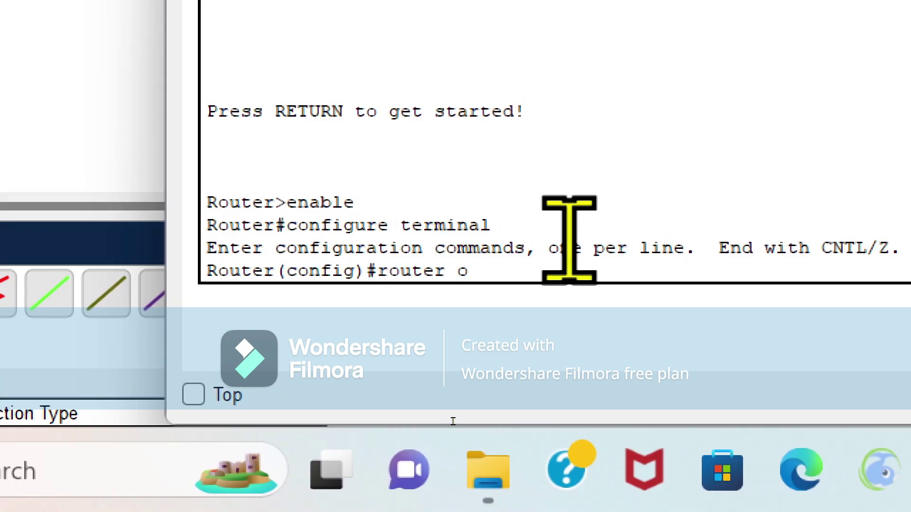
pyautogui.write('spf 1')
pyautogui.press('Return')
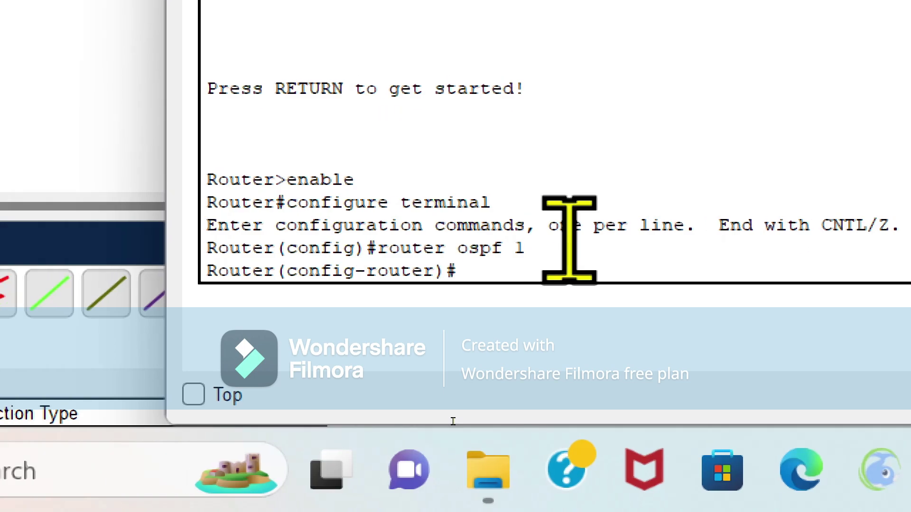
# Advertise network 10.0.0.0 with wildcard mask 0.255.255.255 in area 0 under Router2's OSPF process 1
pyautogui.write('netwo')
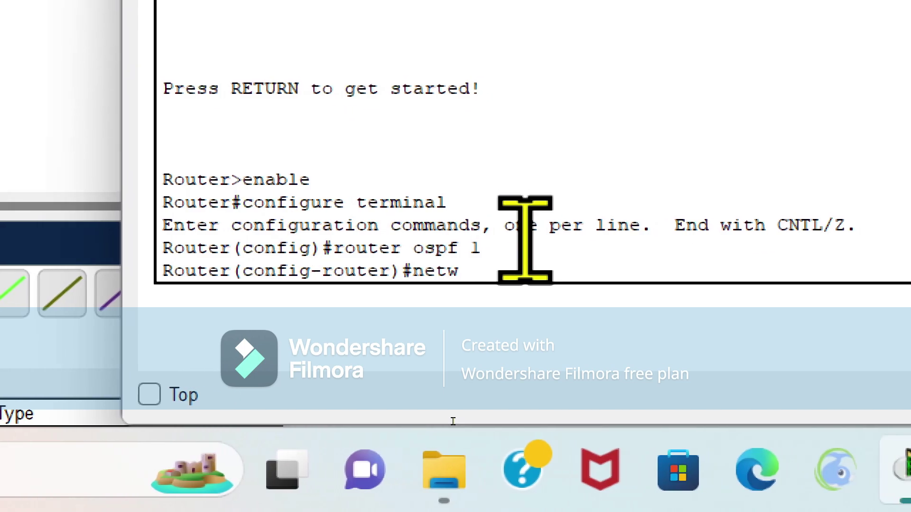
pyautogui.write('rk 1')
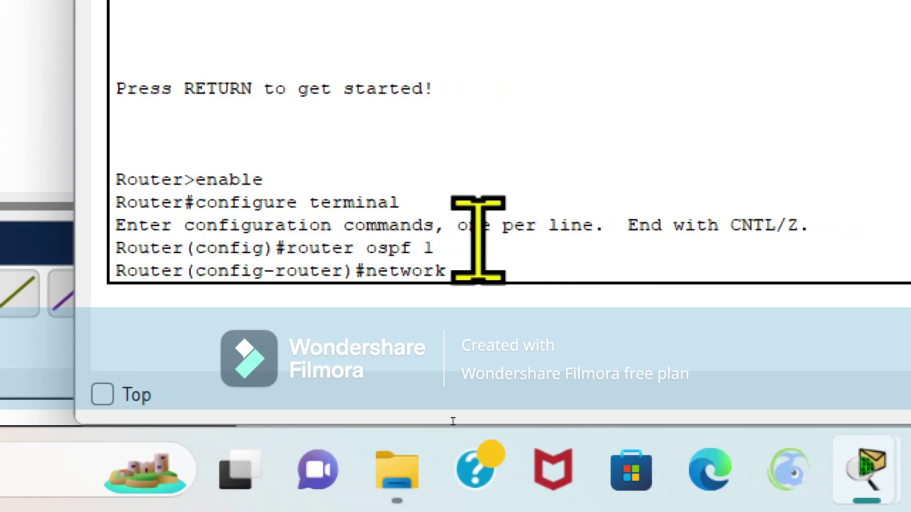
pyautogui.write('0.0.0.')
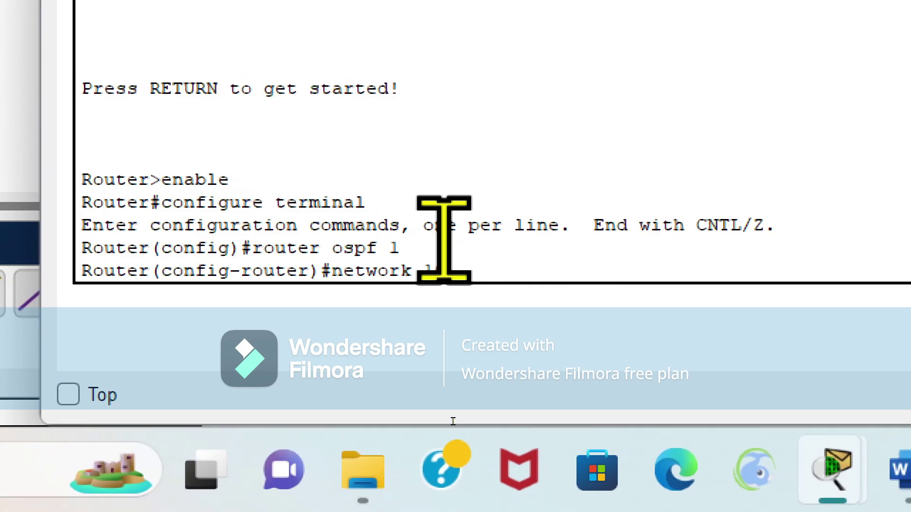
pyautogui.write('0 ')
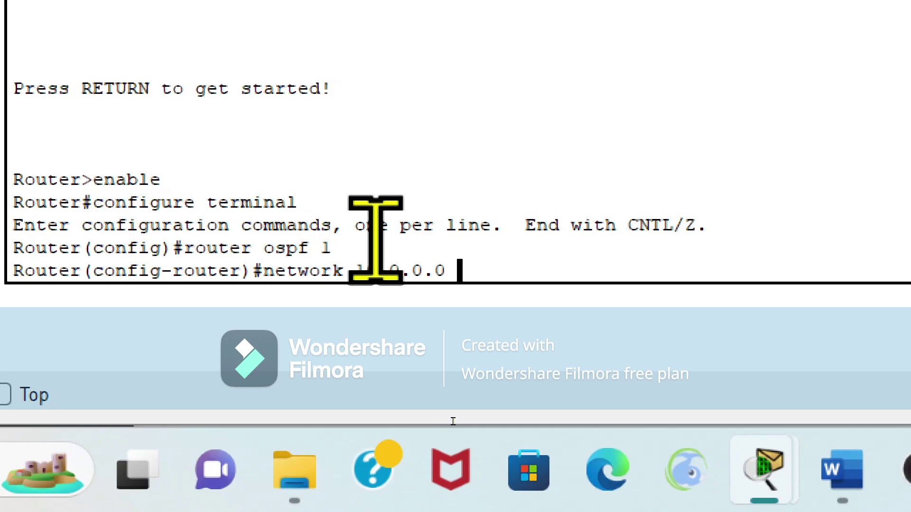
pyautogui.write('0.2')
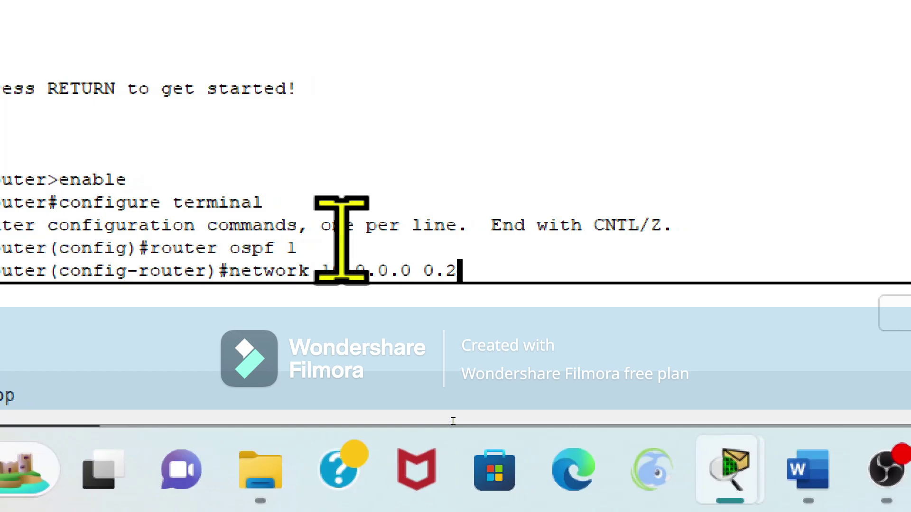
pyautogui.write('55.')
pyautogui.write('255.')
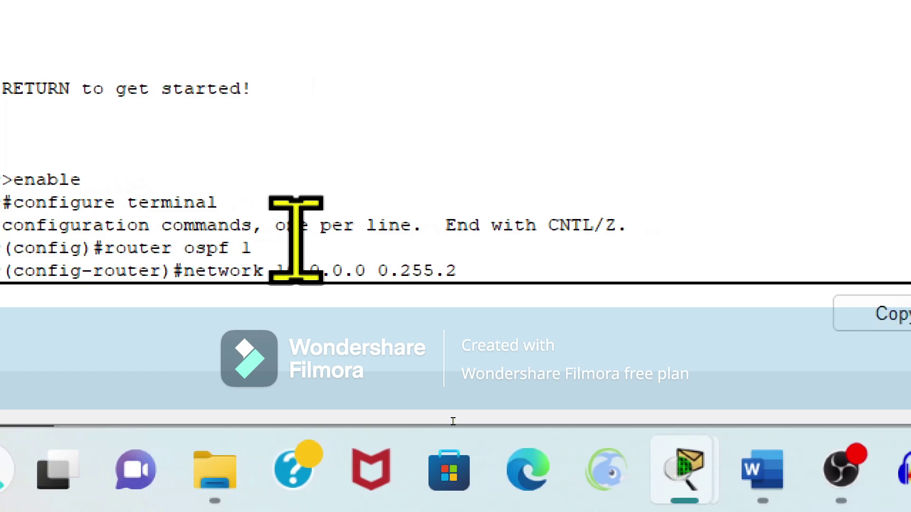
pyautogui.write('255')
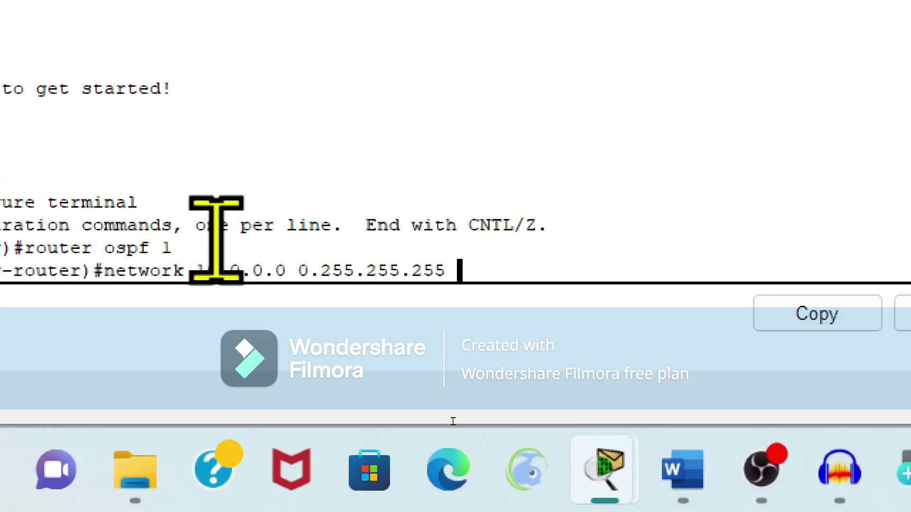
pyautogui.write('area')
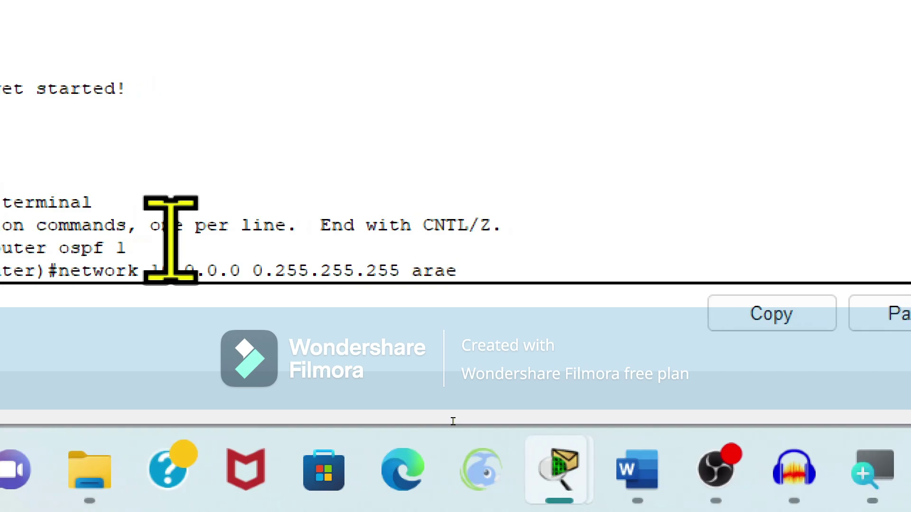
pyautogui.write(' 0')
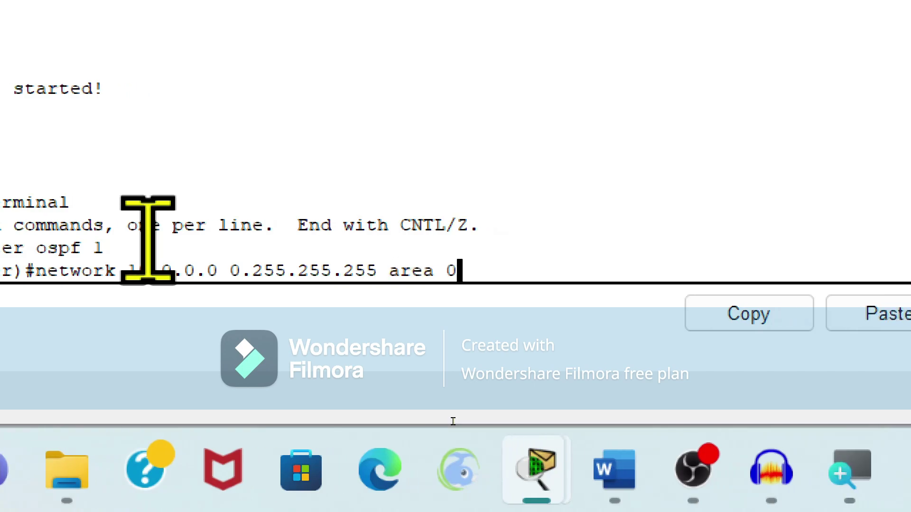
pyautogui.press('Return')
# Advertise network 20.0.0.0 with wildcard mask 0.255.255.255 in area 0 under Router2's OSPF process 1
pyautogui.press('Up')
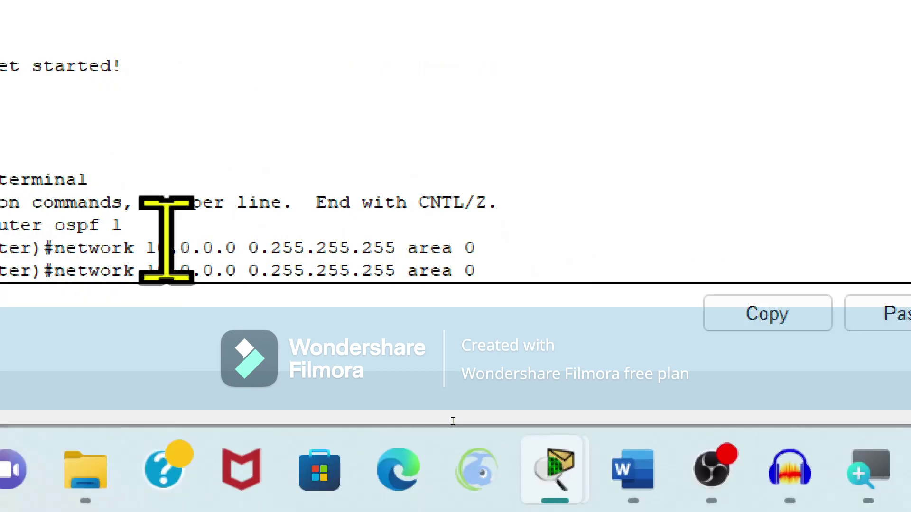
pyautogui.press('Left')
pyautogui.press('Left')
pyautogui.press('Left')
pyautogui.press('Left')
pyautogui.press('Left')
pyautogui.press('Left')
pyautogui.press('Left')
pyautogui.press('Left')
pyautogui.press('Left')
pyautogui.press('Left')
pyautogui.press('Left')
pyautogui.press('Left')
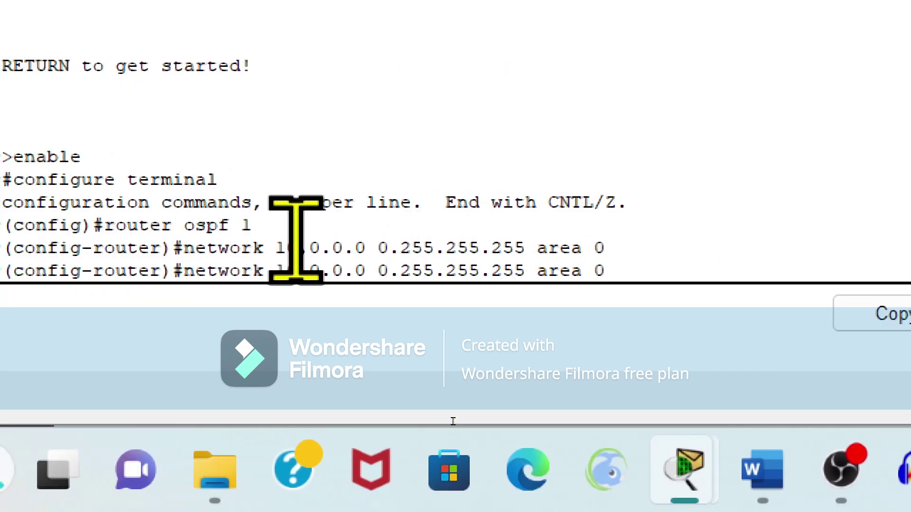
pyautogui.press('Left')
pyautogui.press('Left')
pyautogui.press('Left')
pyautogui.press('Left')
pyautogui.press('Left')
pyautogui.press('Left')
pyautogui.press('Left')
pyautogui.press('Left')
pyautogui.press('Left')
pyautogui.press('Left')
pyautogui.press('Left')
pyautogui.press('Left')
pyautogui.press('Left')
pyautogui.press('Left')
pyautogui.press('Left')
pyautogui.press('BackSpace')
pyautogui.write('2')
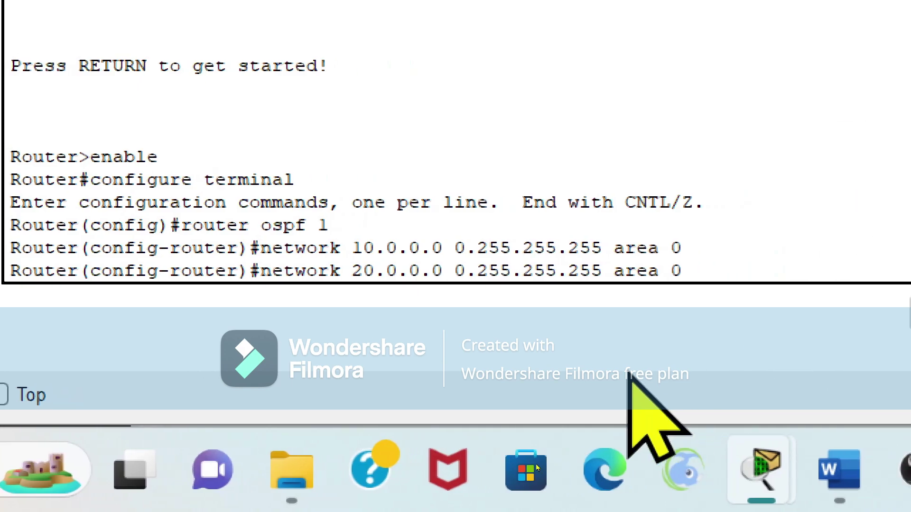
pyautogui.press('Return')
# Advertise network 30.0.0.0 with wildcard mask 0.255.255.255 in area 0 under Router2's OSPF process 1
pyautogui.press('Up')
pyautogui.press('Left')
pyautogui.press('Left')
pyautogui.press('Left')
pyautogui.press('Left')
pyautogui.press('Left')
pyautogui.press('Left')
pyautogui.press('Left')
pyautogui.press('Left')
pyautogui.press('Left')
pyautogui.press('Left')
pyautogui.press('Left')
pyautogui.press('Left')
pyautogui.press('Left')
pyautogui.press('Left')
pyautogui.press('Left')
pyautogui.press('Left')
pyautogui.press('Left')
pyautogui.press('Left')
pyautogui.press('Left')
pyautogui.press('Left')
pyautogui.press('BackSpace')
pyautogui.write('3')
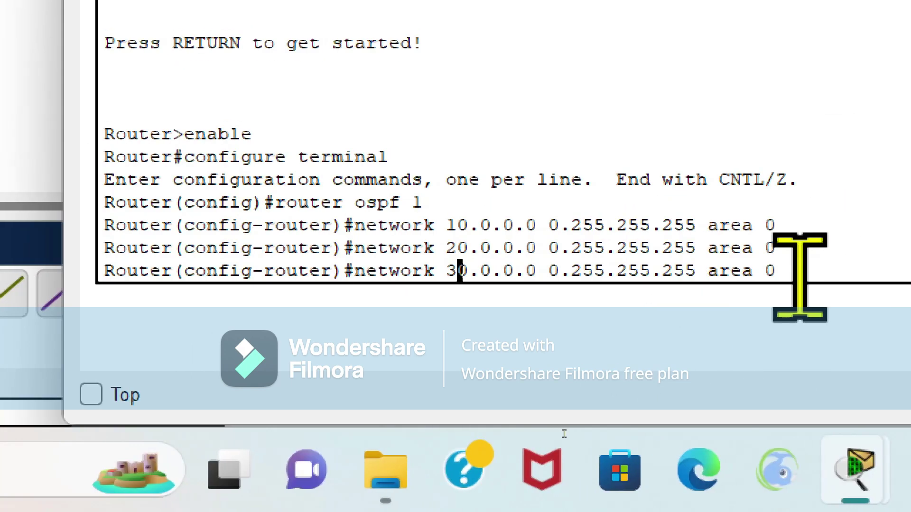
pyautogui.press('Return')
# Advertise network 40.0.0.0 with wildcard mask 0.255.255.255 in area 0 under Router2's OSPF process 1
pyautogui.press('Up')
pyautogui.press('Left')
pyautogui.press('Left')
pyautogui.press('Left')
pyautogui.press('Left')
pyautogui.press('Left')
pyautogui.press('Left')
pyautogui.press('Left')
pyautogui.press('Left')
pyautogui.press('Left')
pyautogui.press('Left')
pyautogui.press('Left')
pyautogui.press('Left')
pyautogui.press('Left')
pyautogui.press('Left')
pyautogui.press('Left')
pyautogui.press('Left')
pyautogui.press('Left')
pyautogui.press('Left')
pyautogui.press('Left')
pyautogui.press('Left')
pyautogui.press('BackSpace')
pyautogui.write('4')
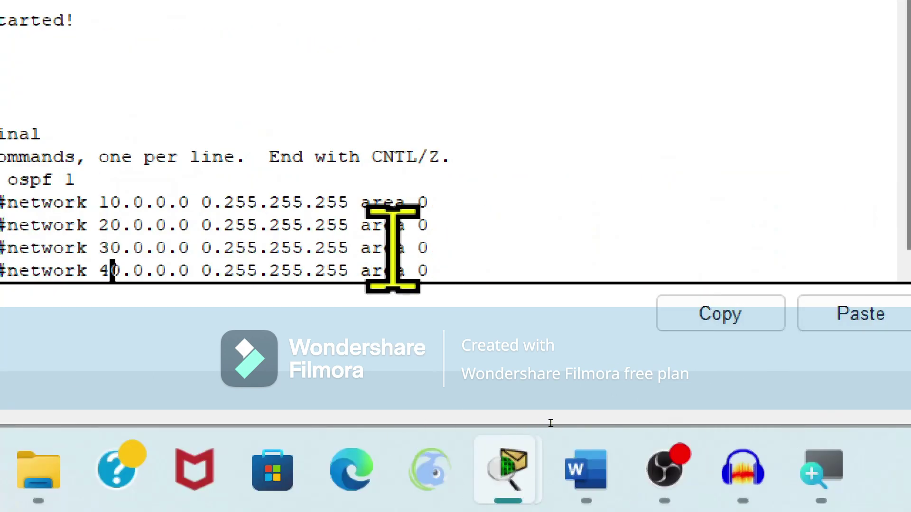
pyautogui.press('Return')
# Advertise network 50.0.0.0 with wildcard mask 0.255.255.255 in area 0 under Router2's OSPF process 1
pyautogui.press('Up')
pyautogui.press('Left')
pyautogui.press('Left')
pyautogui.press('Left')
pyautogui.press('Left')
pyautogui.press('Left')
pyautogui.press('Left')
pyautogui.press('Left')
pyautogui.press('Left')
pyautogui.press('Left')
pyautogui.press('Left')
pyautogui.press('Left')
pyautogui.press('Left')
pyautogui.press('Left')
pyautogui.press('Left')
pyautogui.press('Left')
pyautogui.press('Left')
pyautogui.press('Left')
pyautogui.press('Left')
pyautogui.press('Left')
pyautogui.press('Left')
pyautogui.press('BackSpace')
pyautogui.write('5')
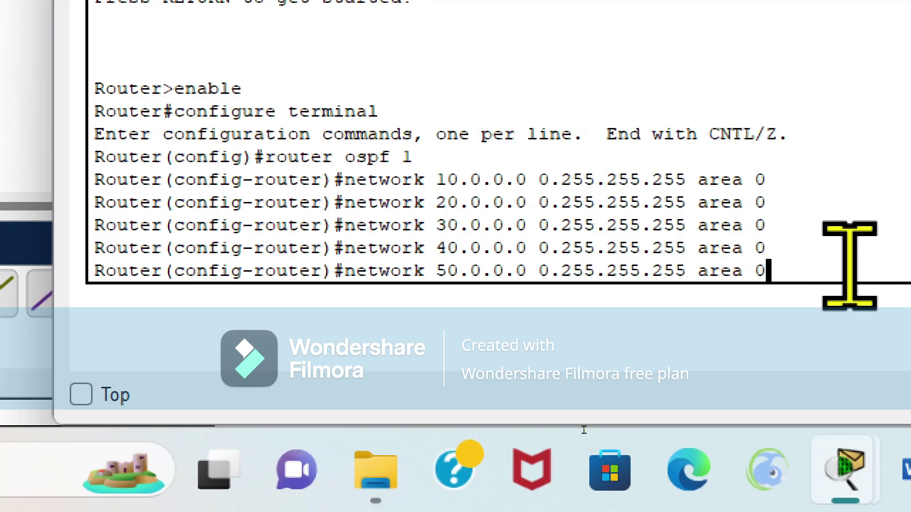
pyautogui.press('Return')
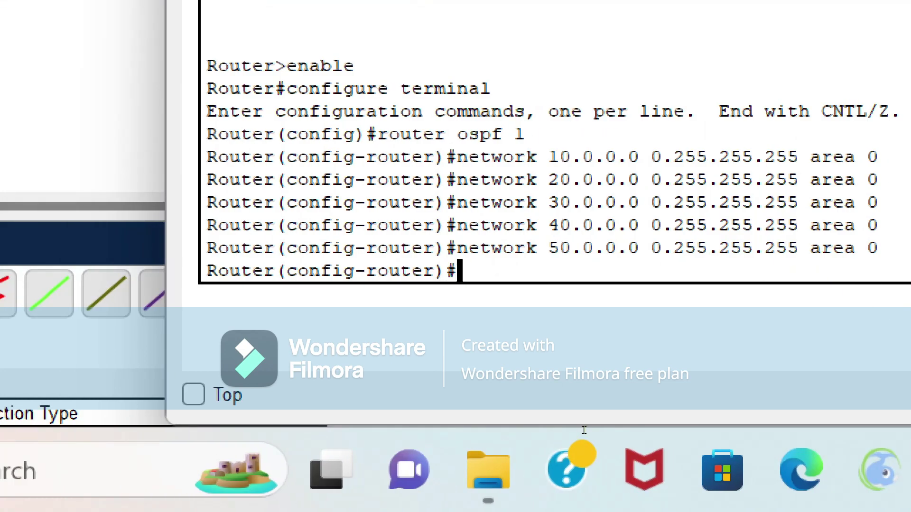
# Leave Router2's OSPF configuration mode with the exit command and close the Router2 and Magnifier windows
pyautogui.write('exit')
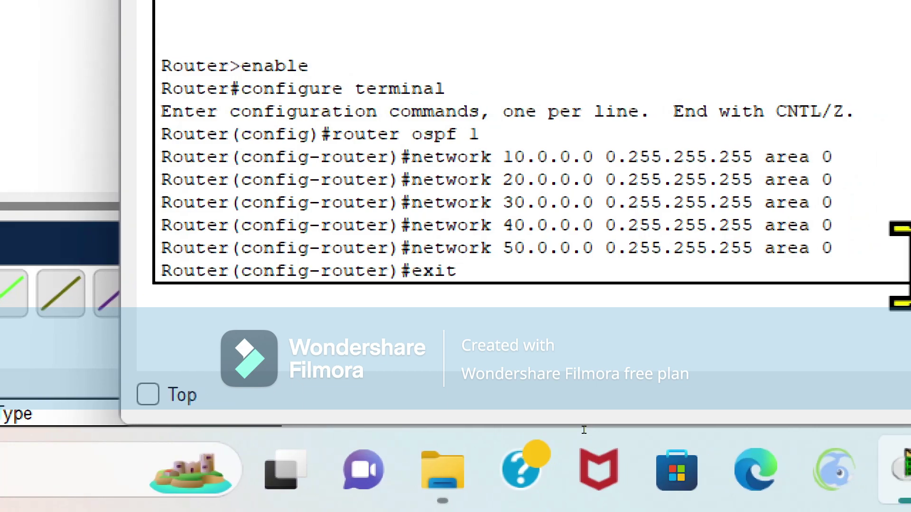
pyautogui.press('Return')
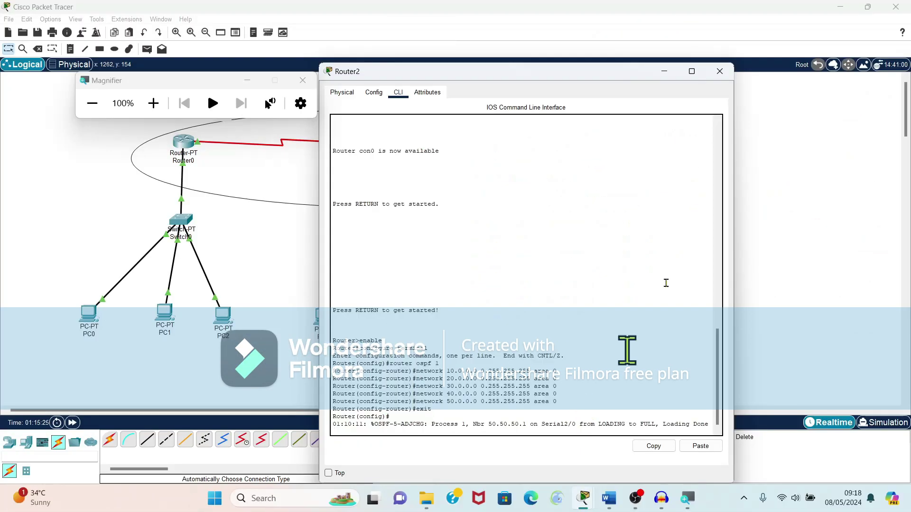
pyautogui.click(721, 72)
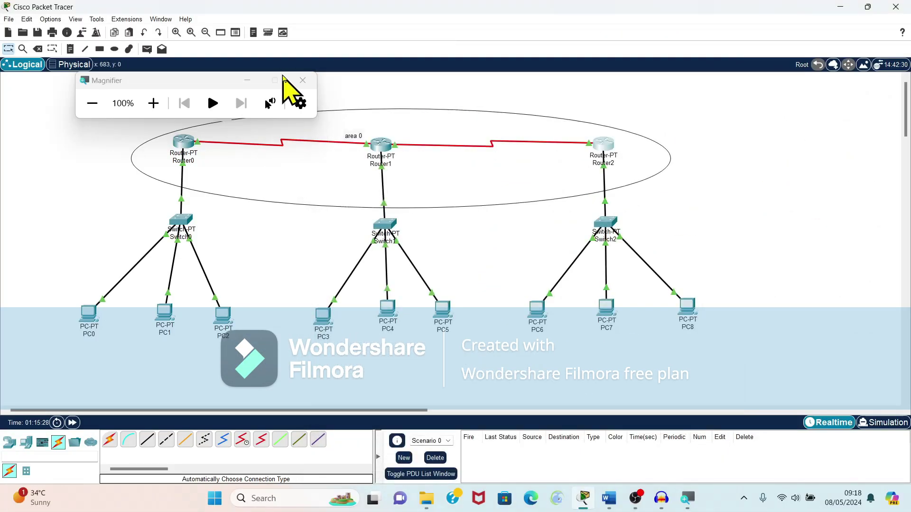
pyautogui.click(299, 81)
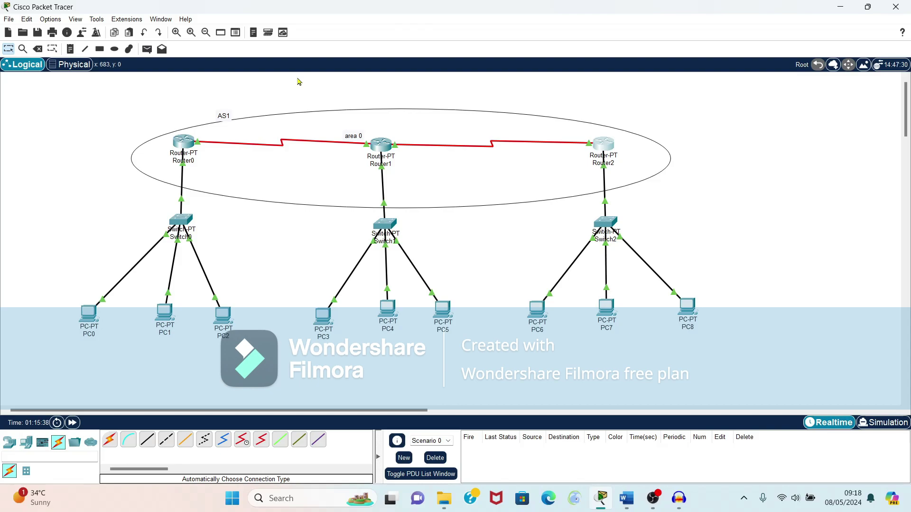
# Send a simple PDU from PC0 to PC3 to test connectivity between their networks
pyautogui.click(147, 49)
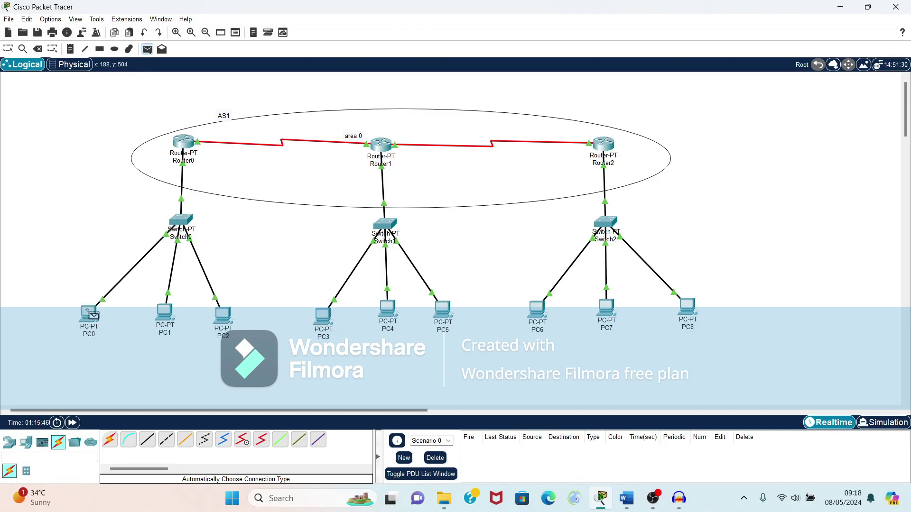
pyautogui.click(90, 313)
pyautogui.click(317, 321)
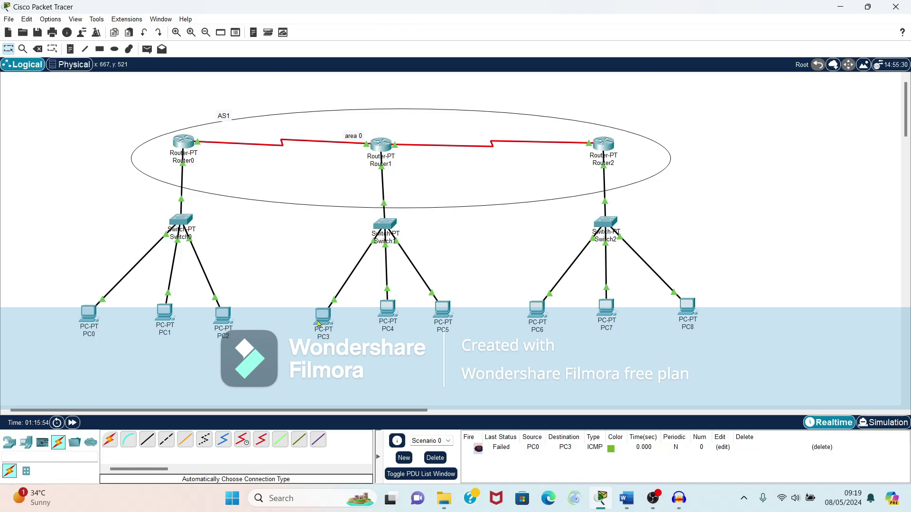
# Send a simple PDU with PC4 as both source and destination
pyautogui.click(147, 50)
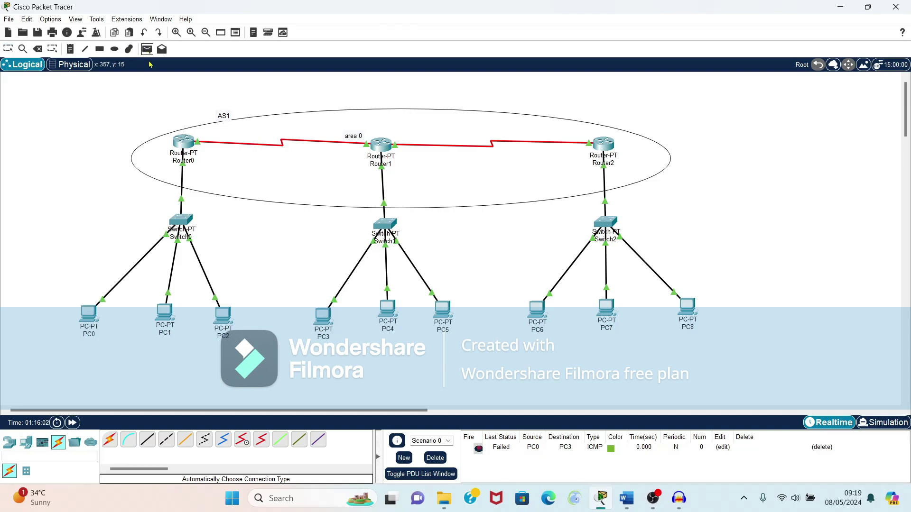
pyautogui.click(164, 314)
pyautogui.click(147, 50)
pyautogui.click(388, 309)
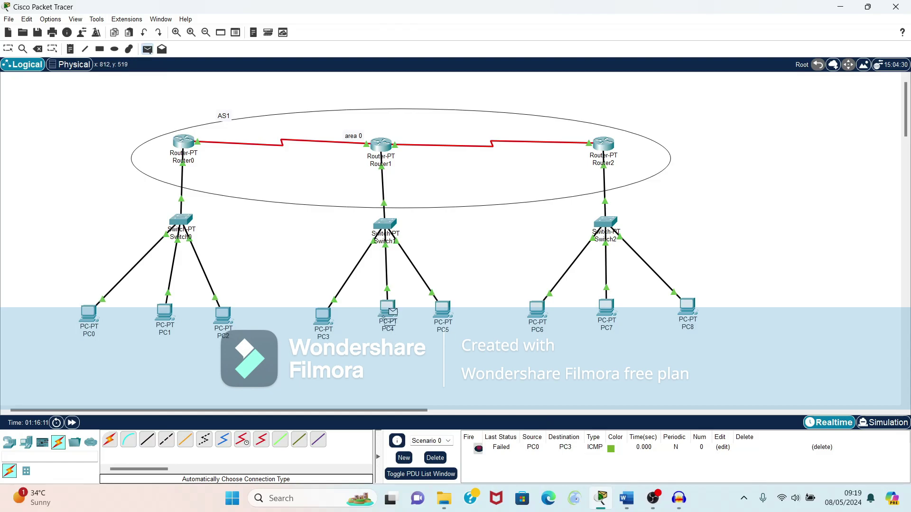
pyautogui.click(387, 322)
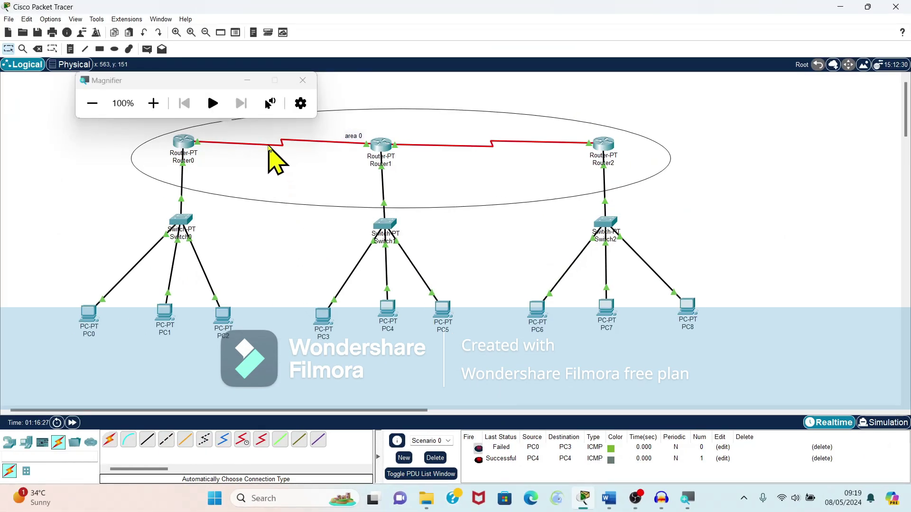
# Send a simple PDU from PC2 to PC6 to test connectivity between their networks
pyautogui.click(147, 49)
pyautogui.click(223, 316)
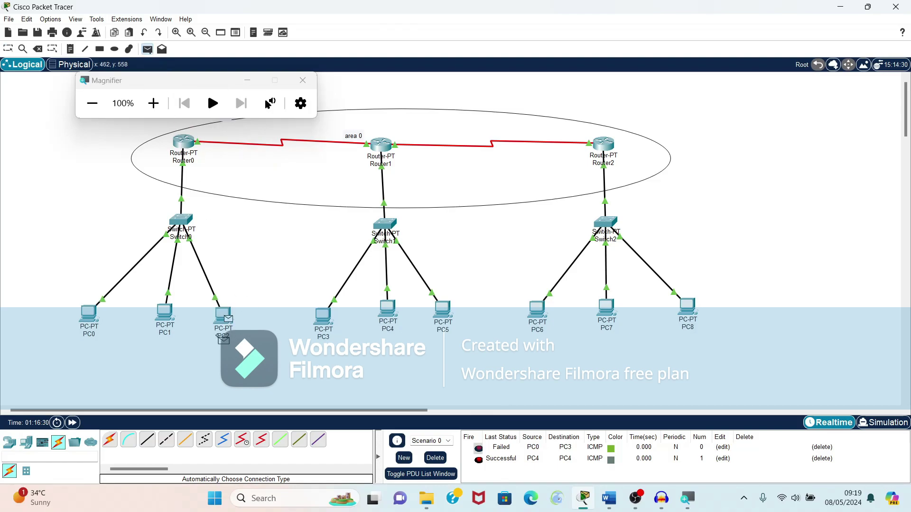
pyautogui.click(539, 313)
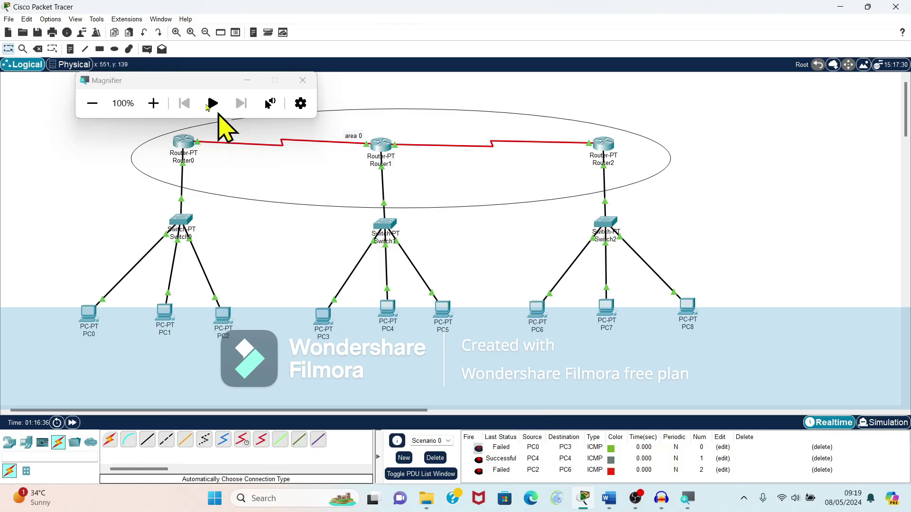
# Send a simple PDU from PC2 to PC3 and check its entry in the PDU list
pyautogui.click(147, 49)
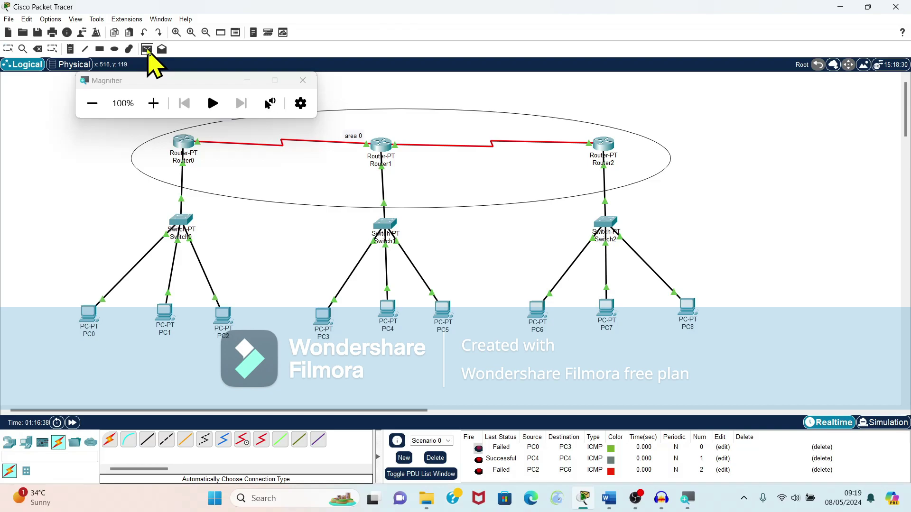
pyautogui.click(224, 327)
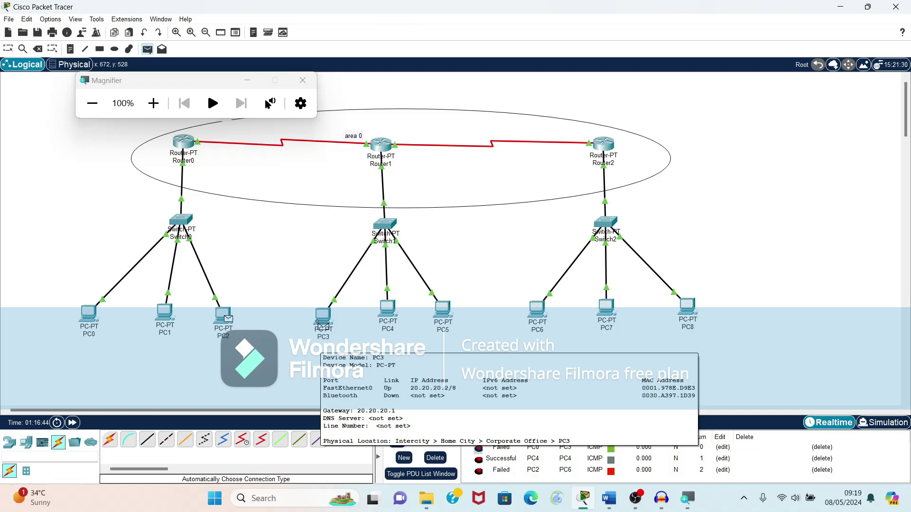
pyautogui.click(323, 324)
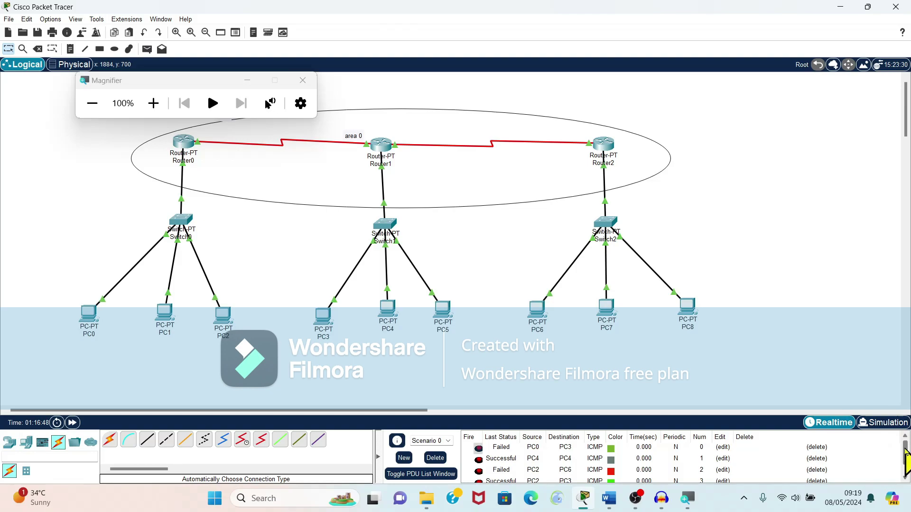
pyautogui.moveTo(906, 453); pyautogui.dragTo(906, 463)
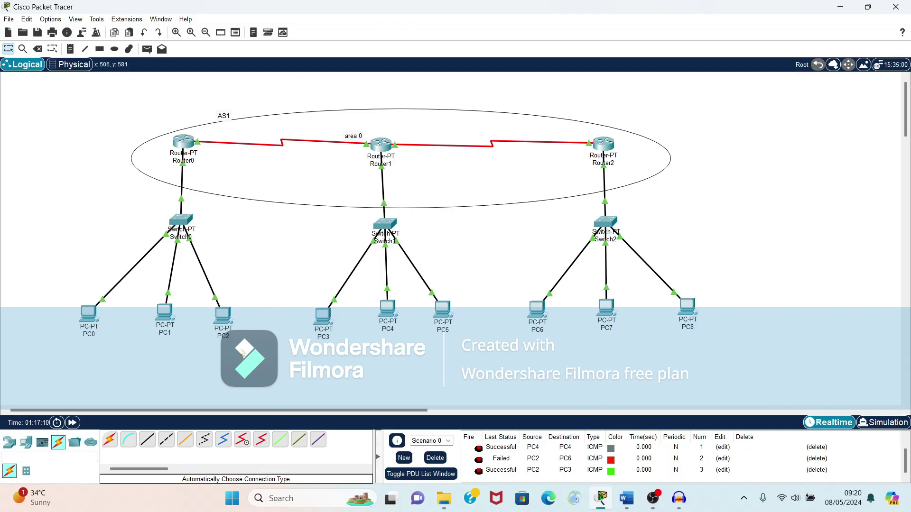
# Open PC2's Command Prompt and ping 30.30.30.2 to test the route to Router2's network
pyautogui.click(223, 325)
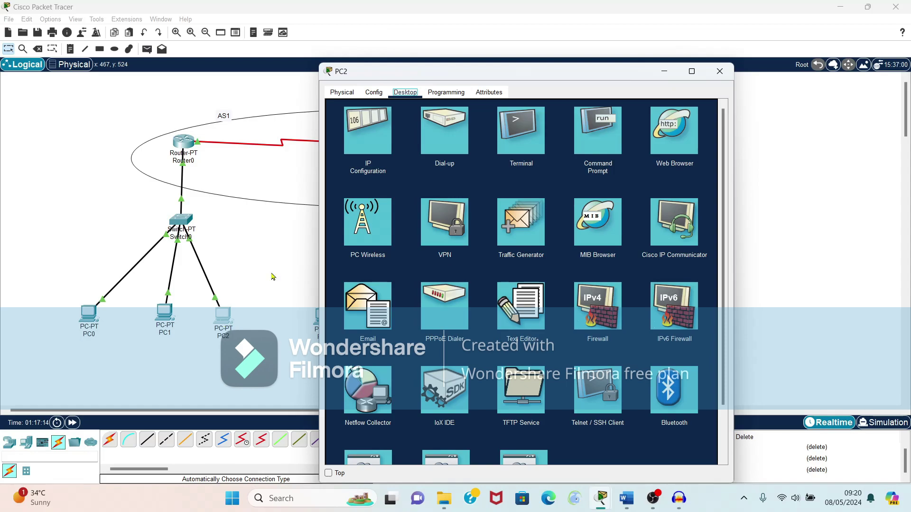
pyautogui.click(605, 137)
pyautogui.write('ping')
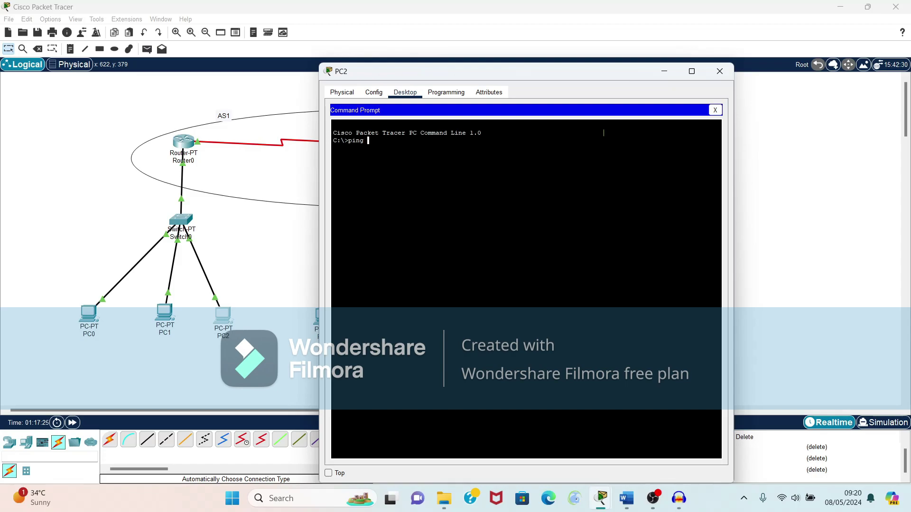
pyautogui.write(' 30.30.30')
pyautogui.write('.2')
pyautogui.press('Return')
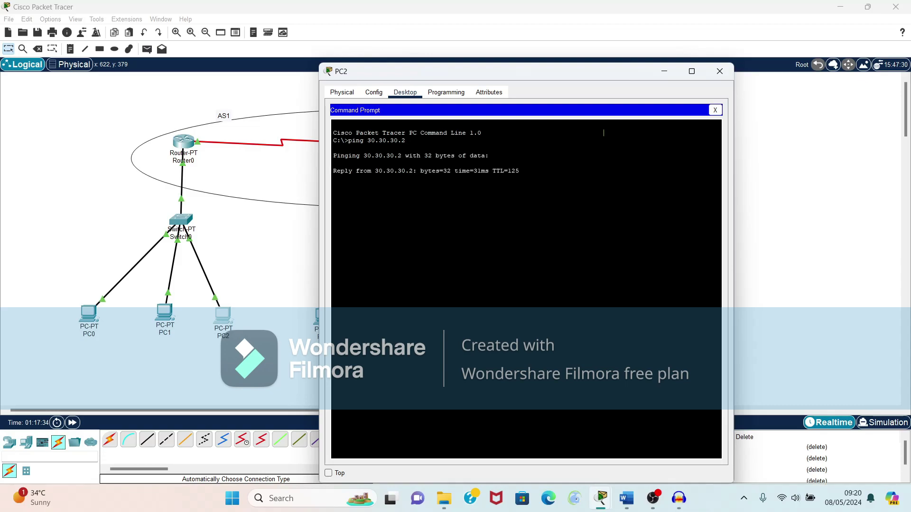